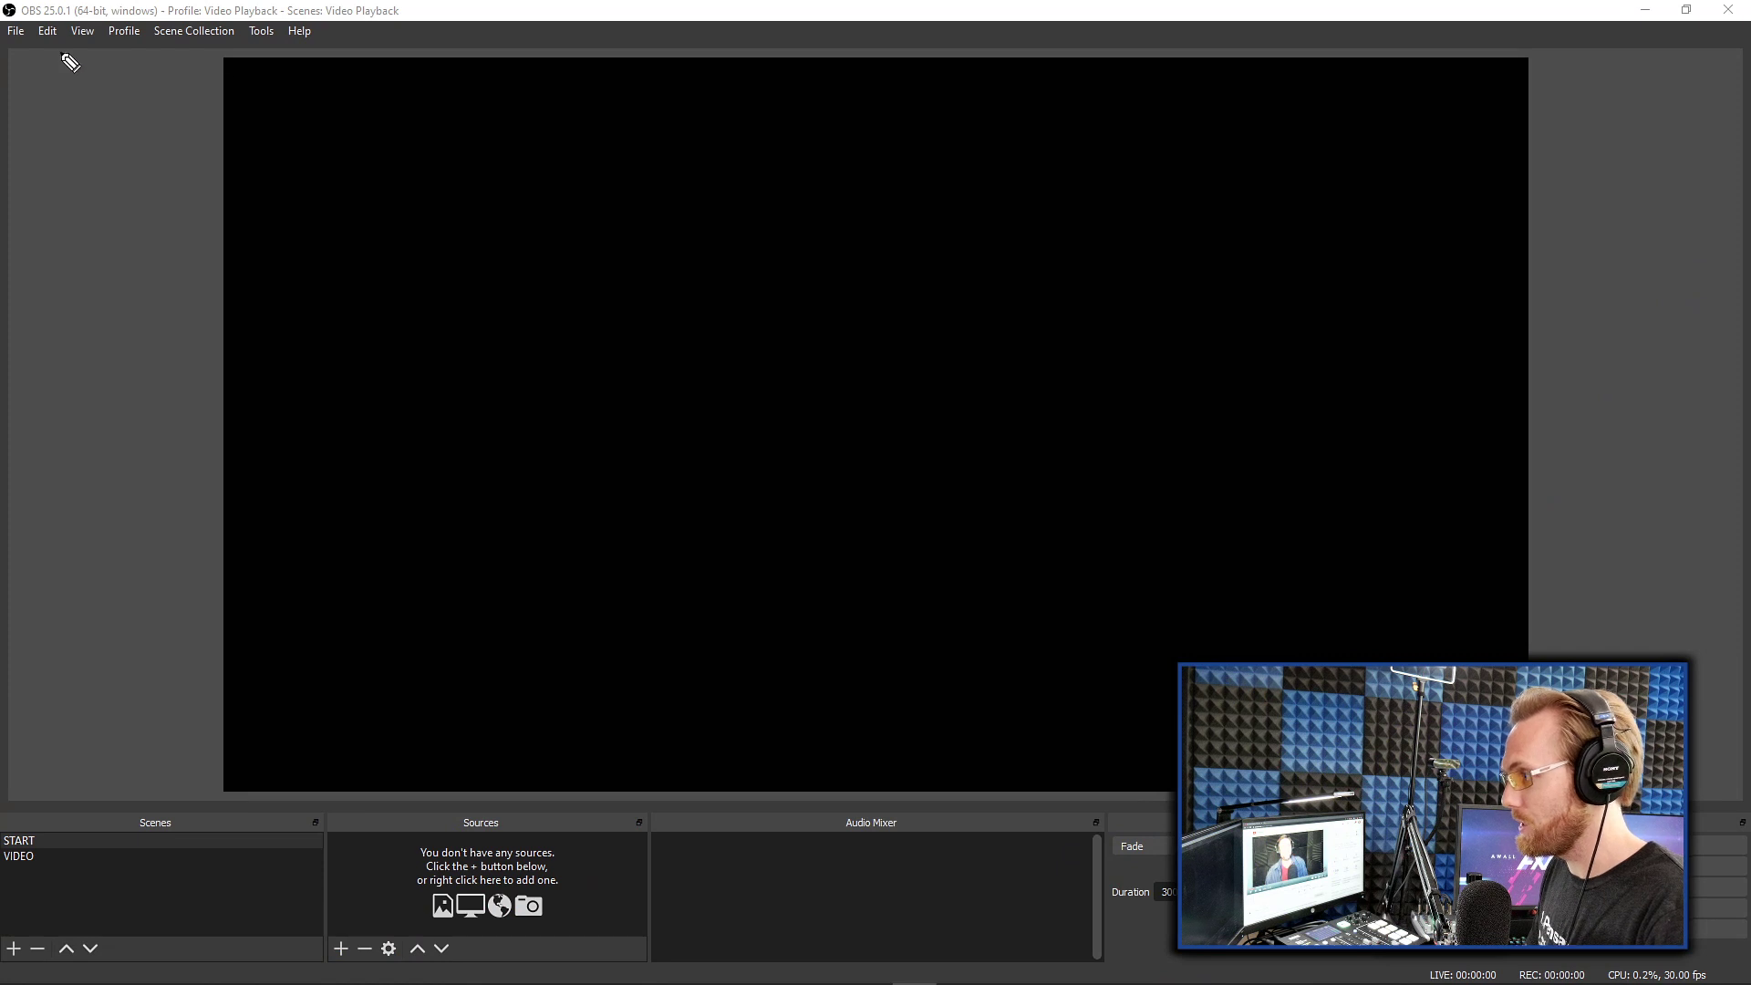
# Draw attention marks over the Scenes dock and the START scene, then clear them
pyautogui.moveTo(117, 51); pyautogui.dragTo(135, 126)
pyautogui.moveTo(206, 51); pyautogui.dragTo(209, 128)
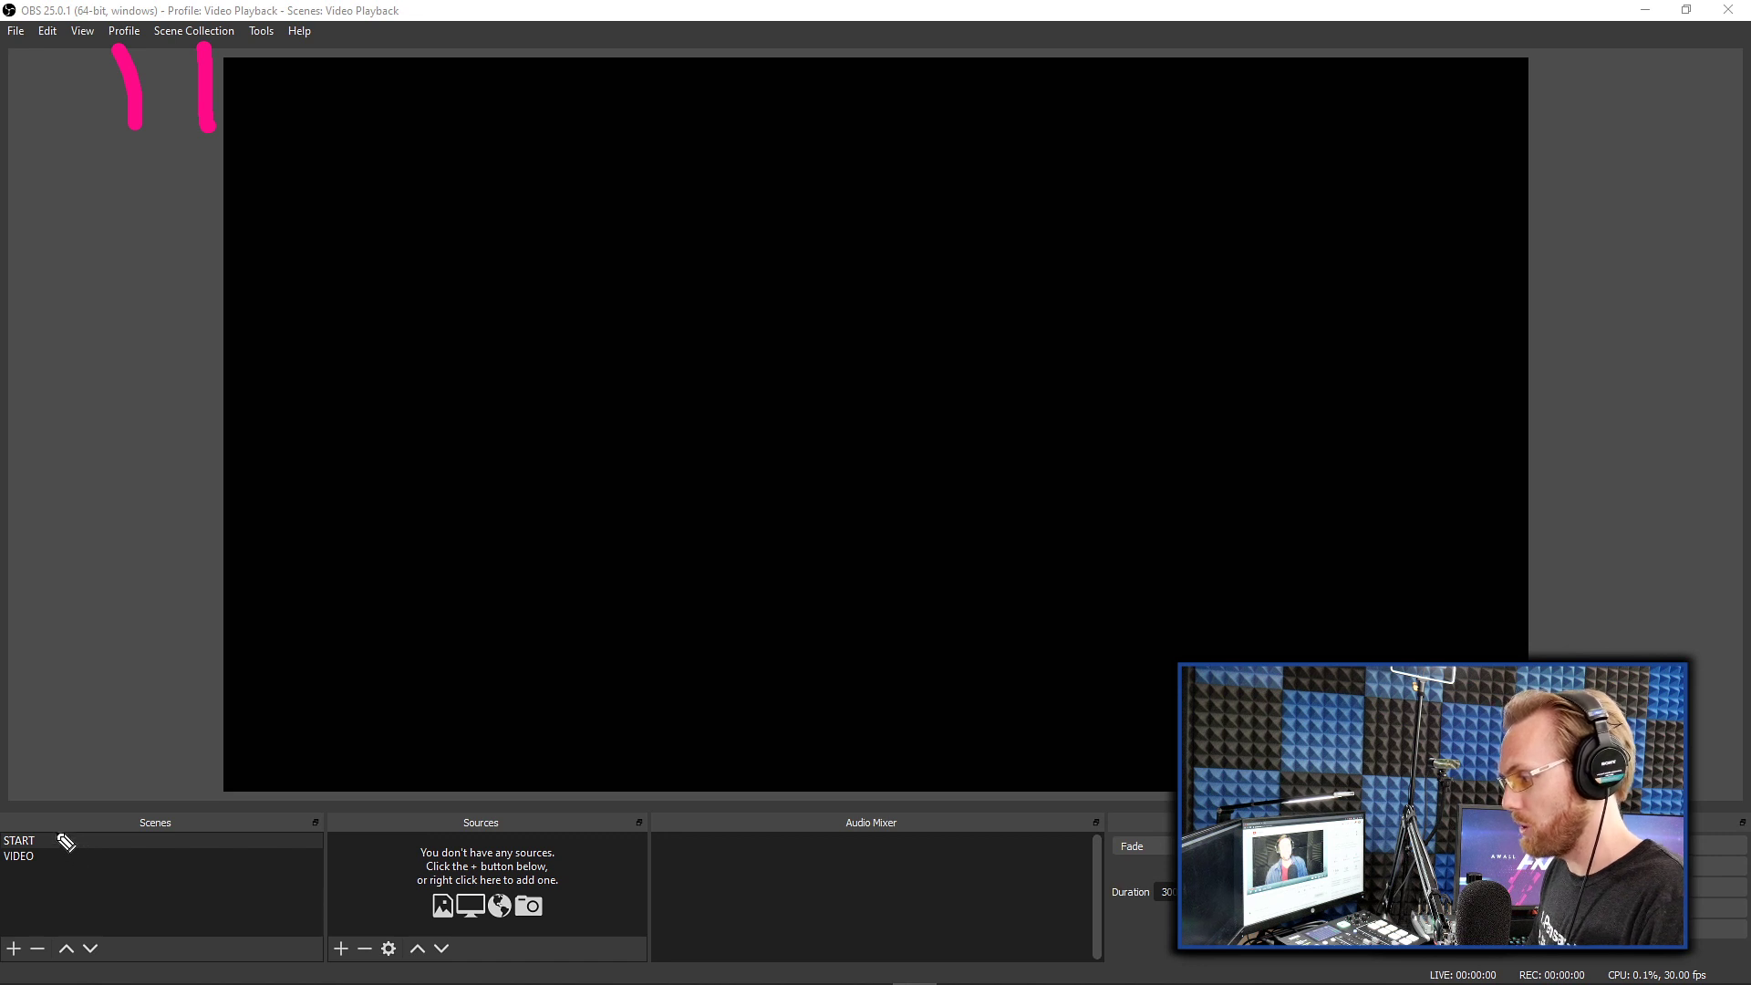
pyautogui.moveTo(49, 837)
pyautogui.mouseDown()
pyautogui.moveTo(104, 836)
pyautogui.moveTo(99, 856)
pyautogui.mouseUp()
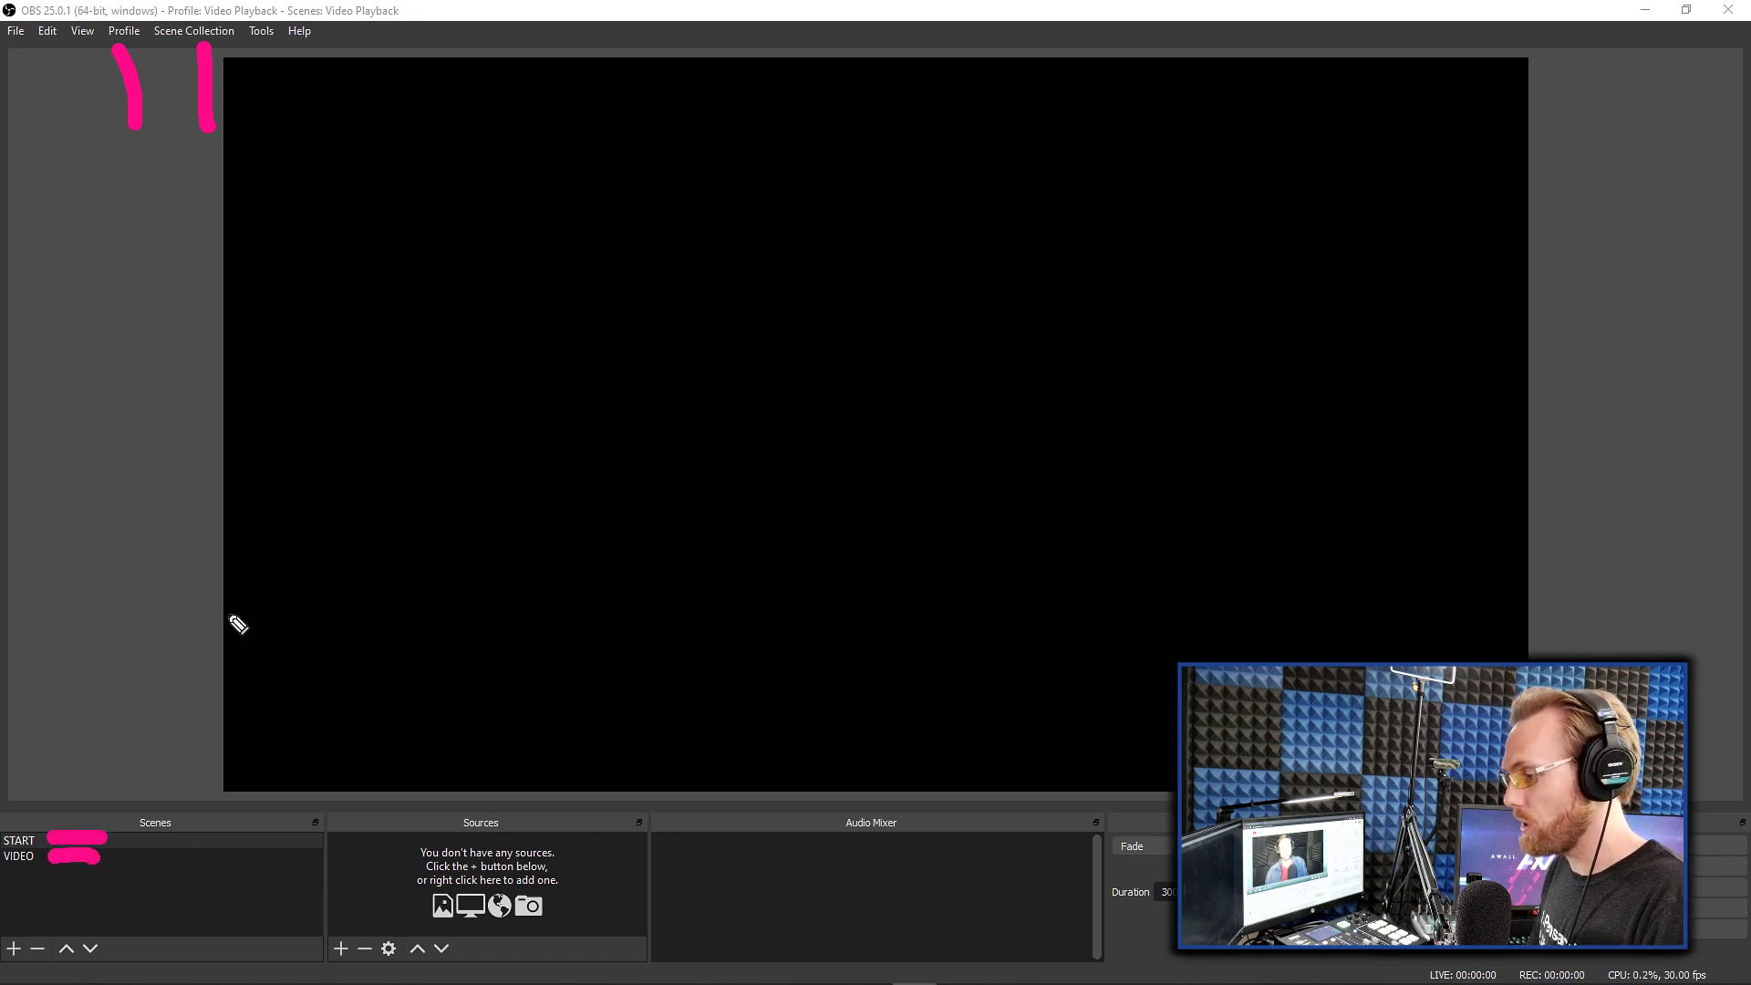
pyautogui.press('Escape')
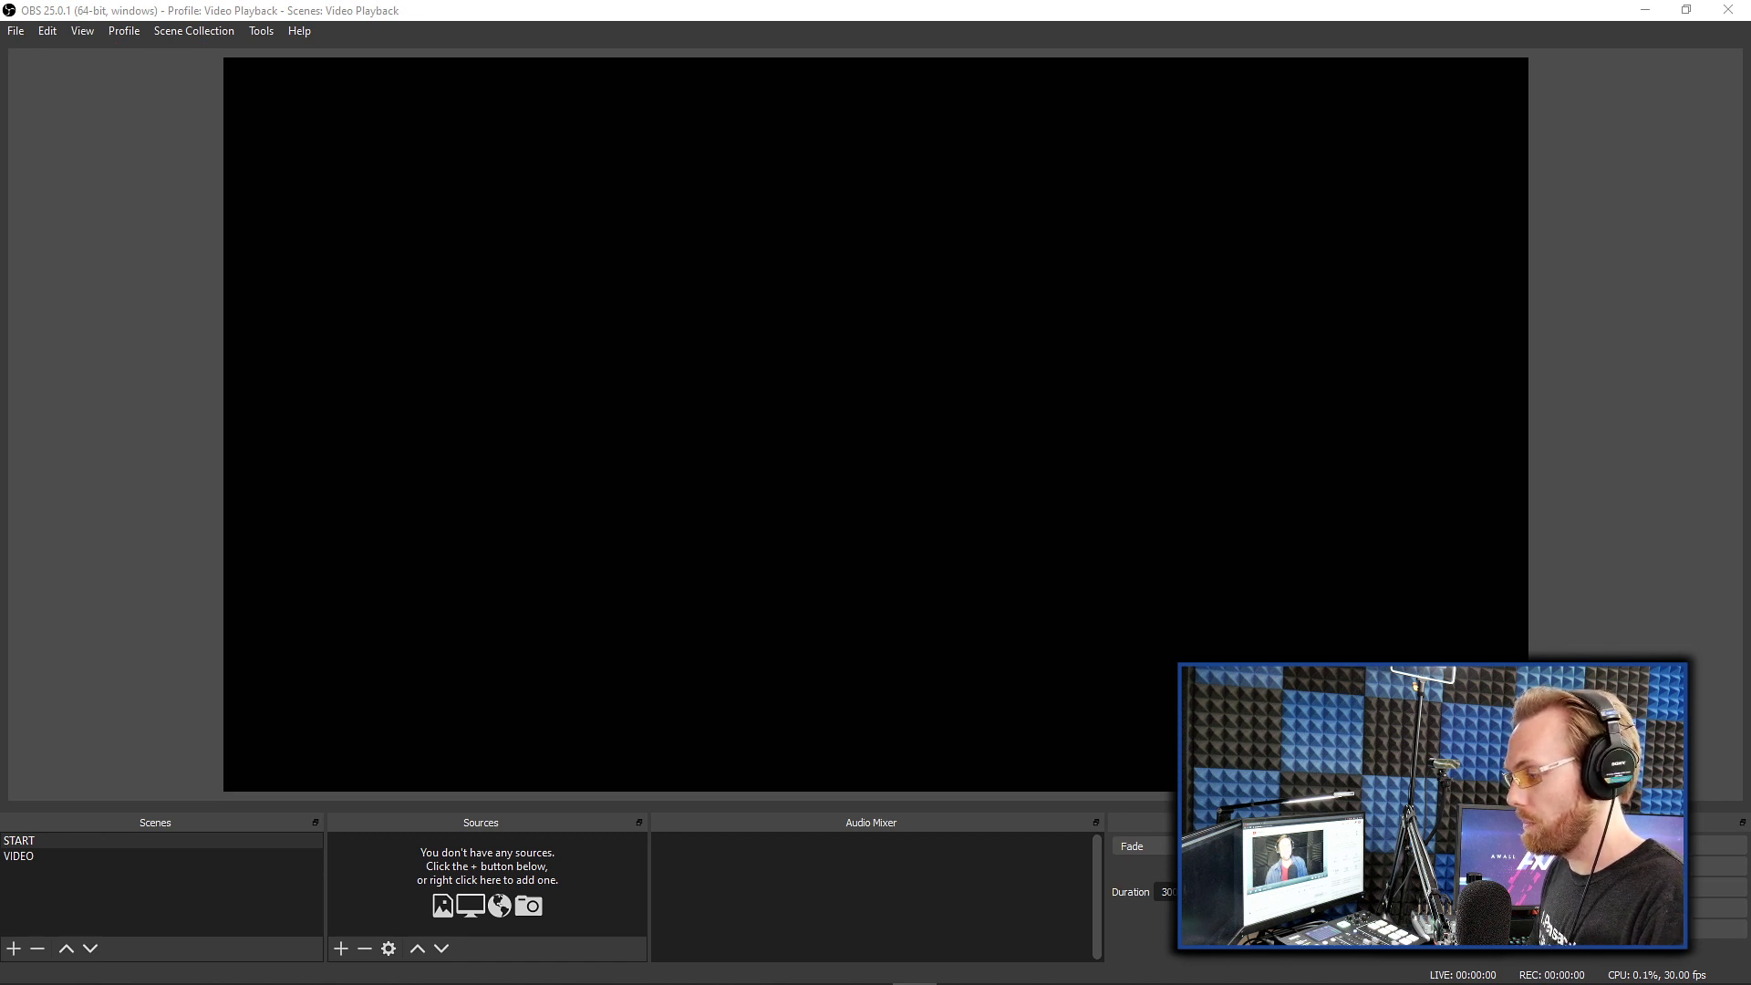
# Switch to the VIDEO scene and create a new Media Source in it
pyautogui.click(49, 857)
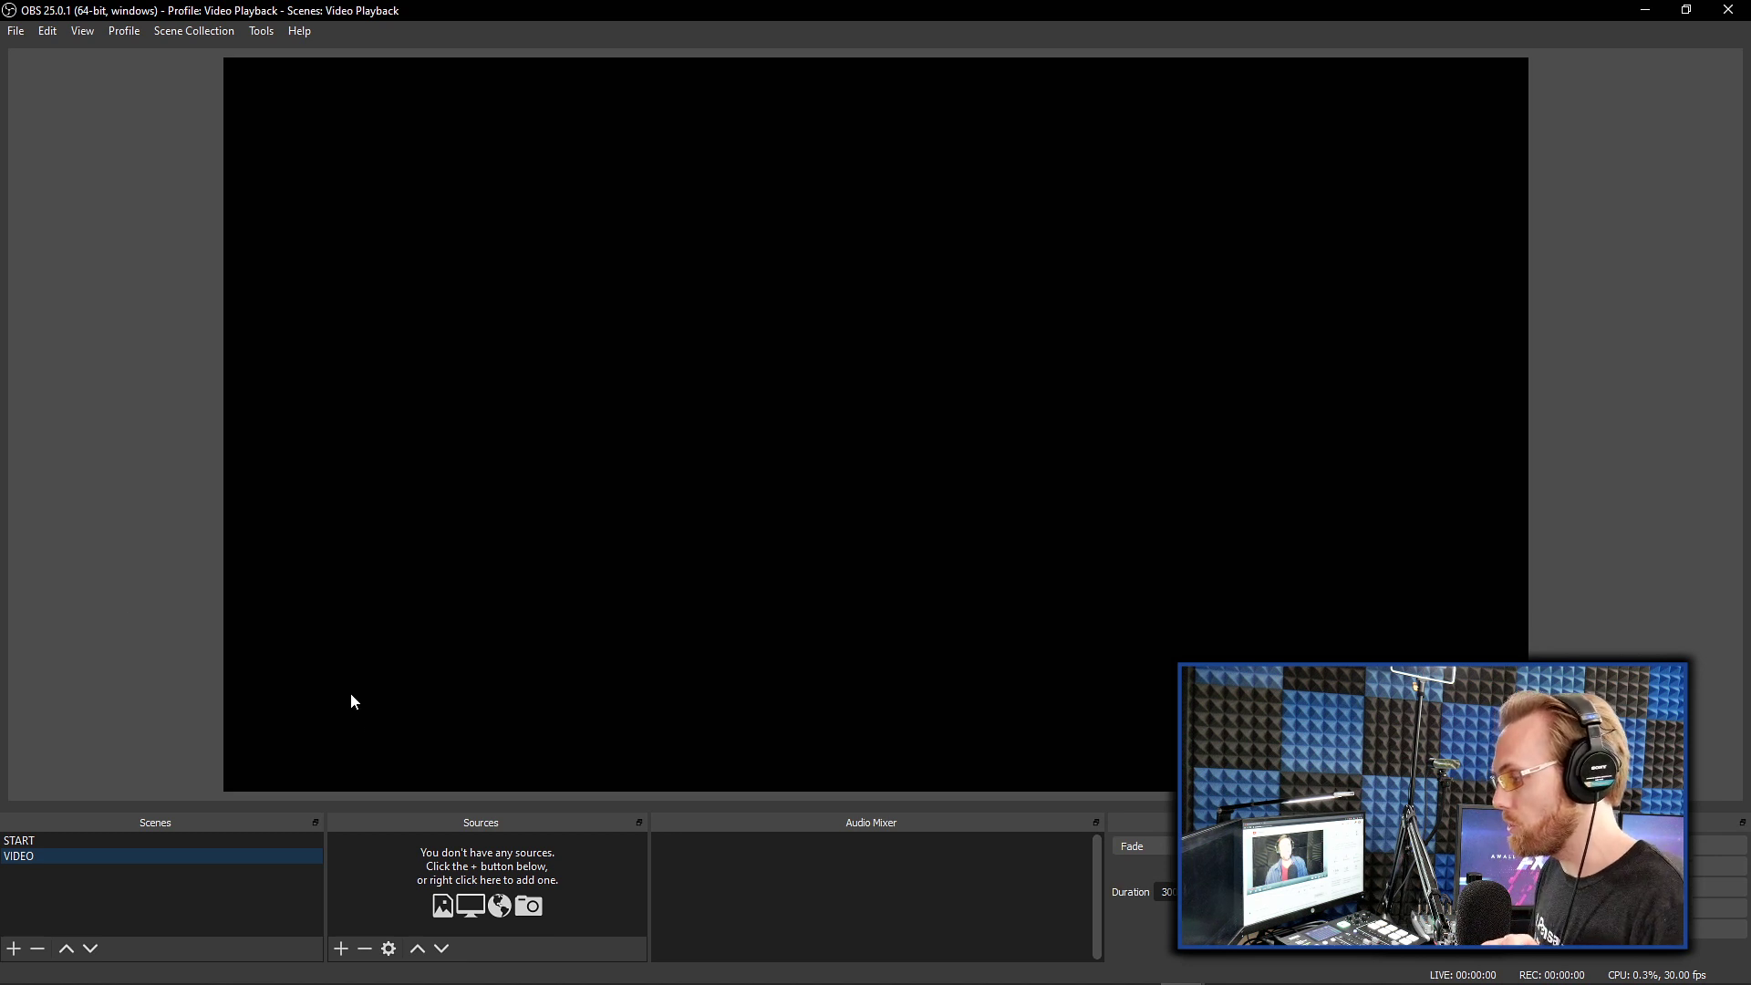
pyautogui.click(349, 957)
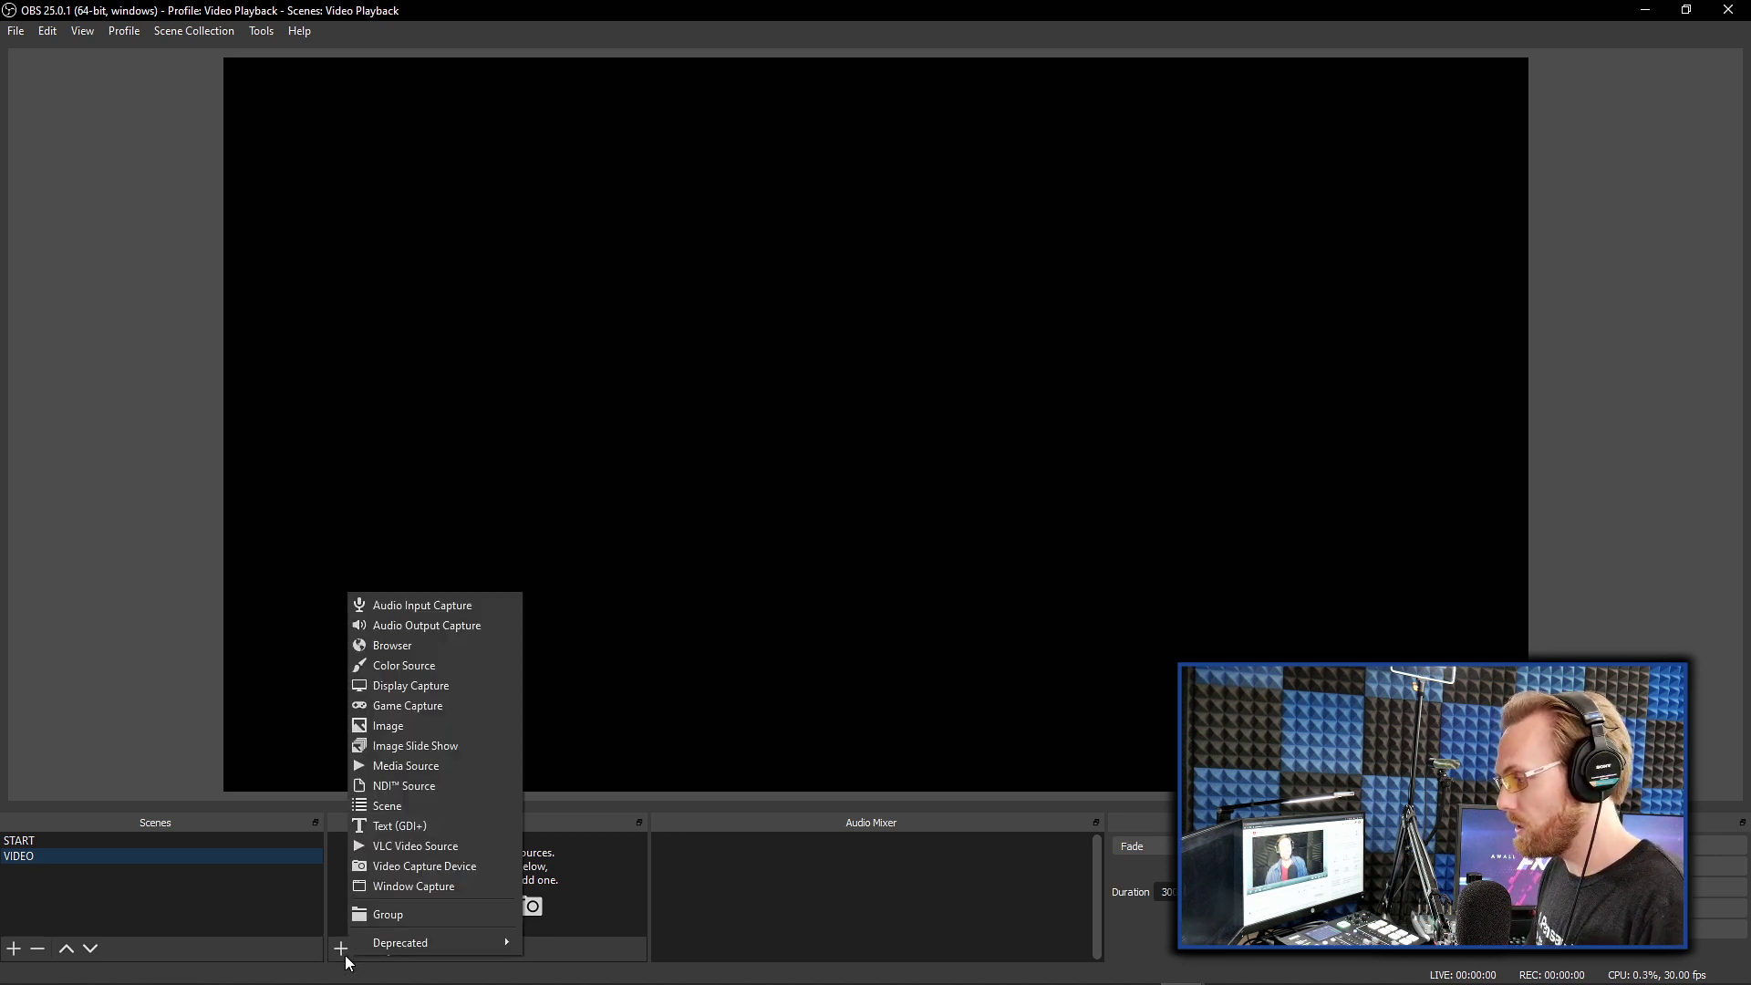
pyautogui.click(491, 765)
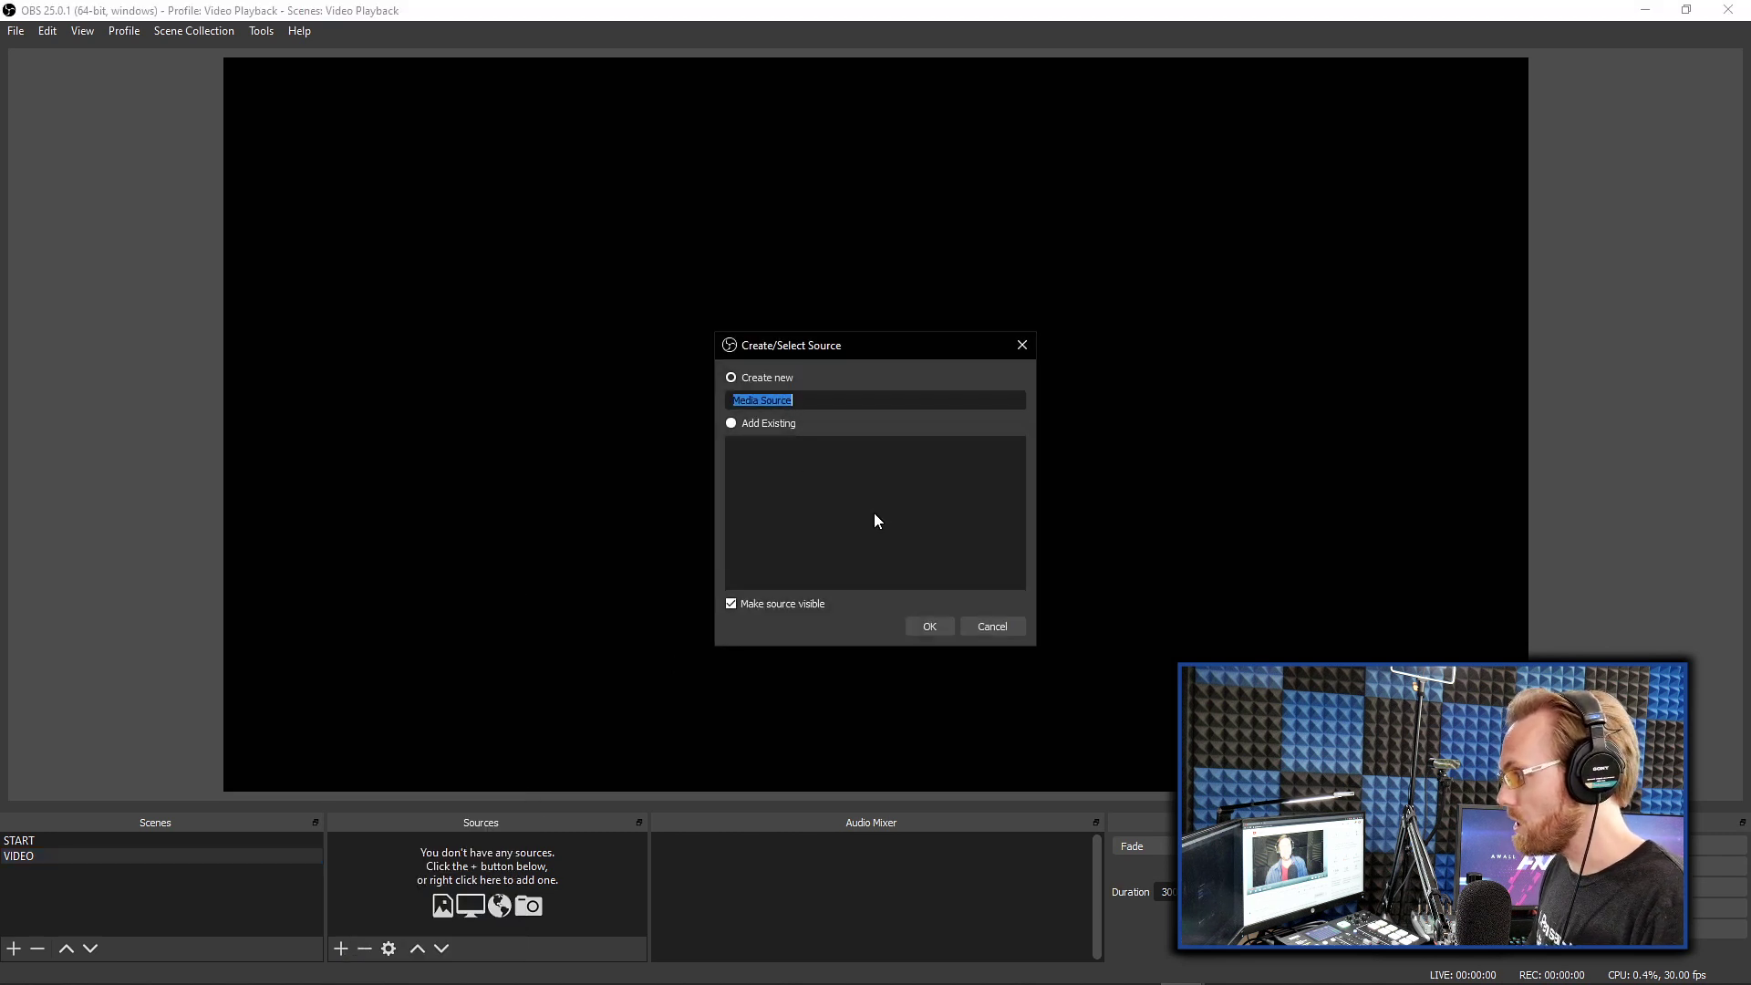
pyautogui.click(937, 625)
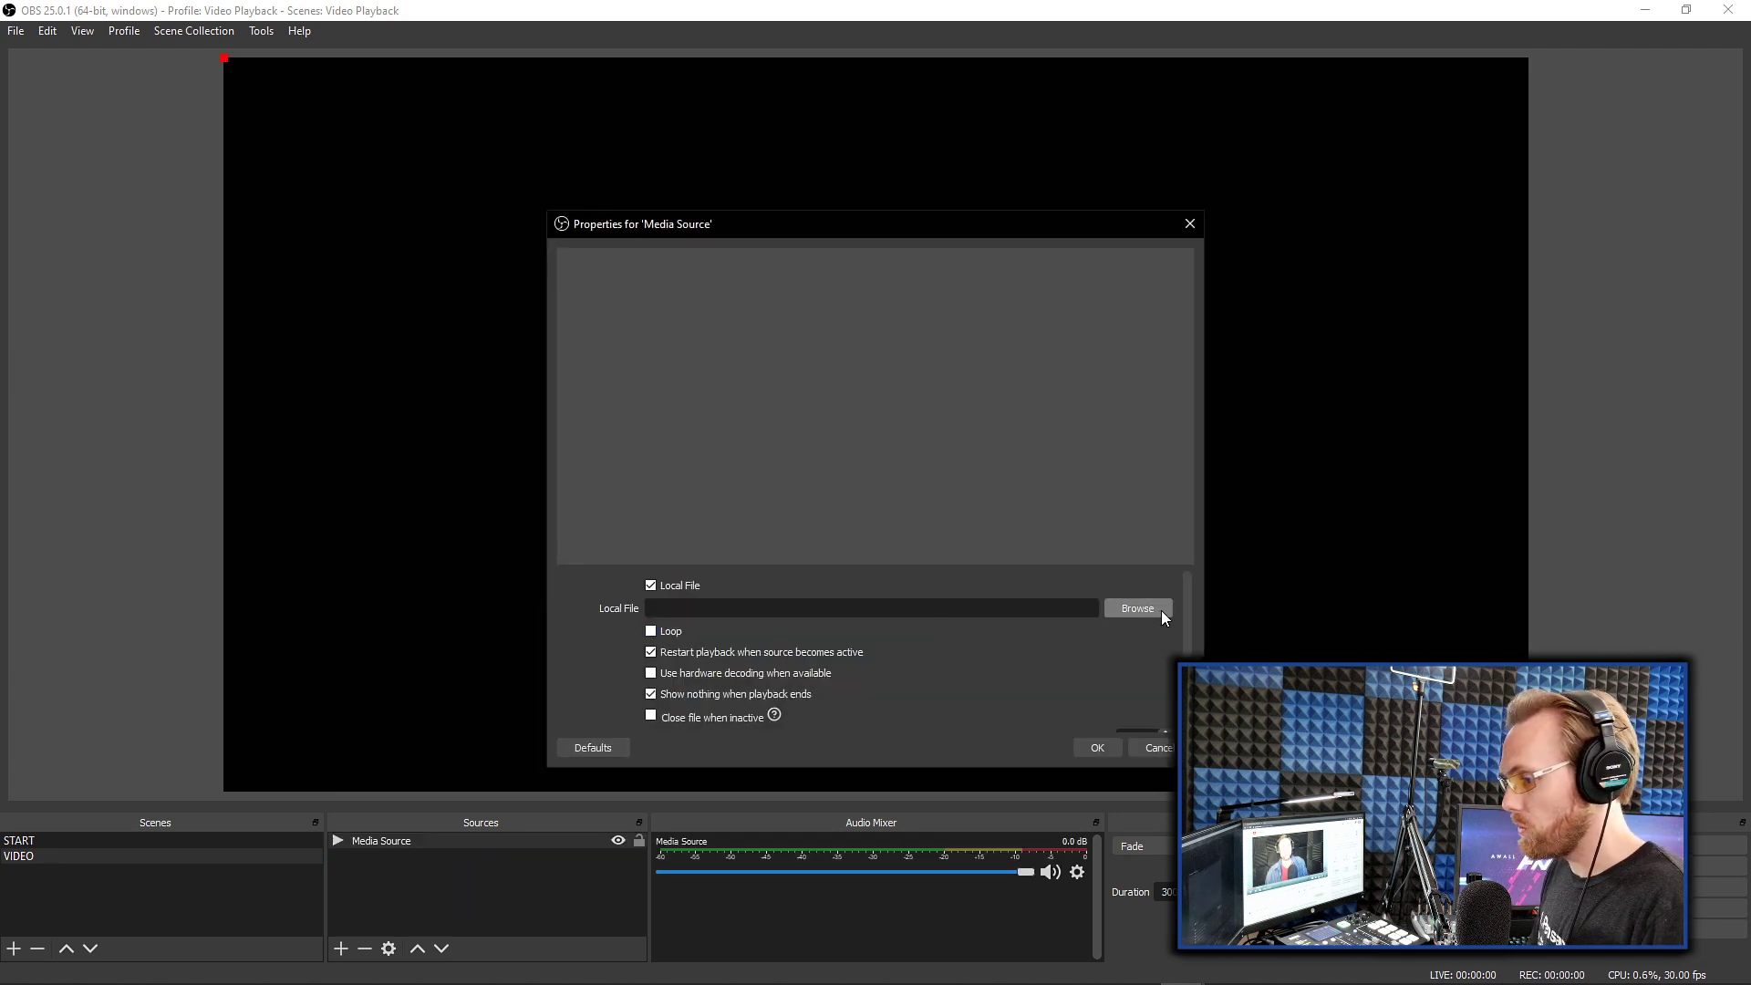
# Set the source file to 'The BIGGEST Challenge Creators Face in 2020.mp4' from D:/Digital Drop Podcast/Renders
pyautogui.click(1161, 610)
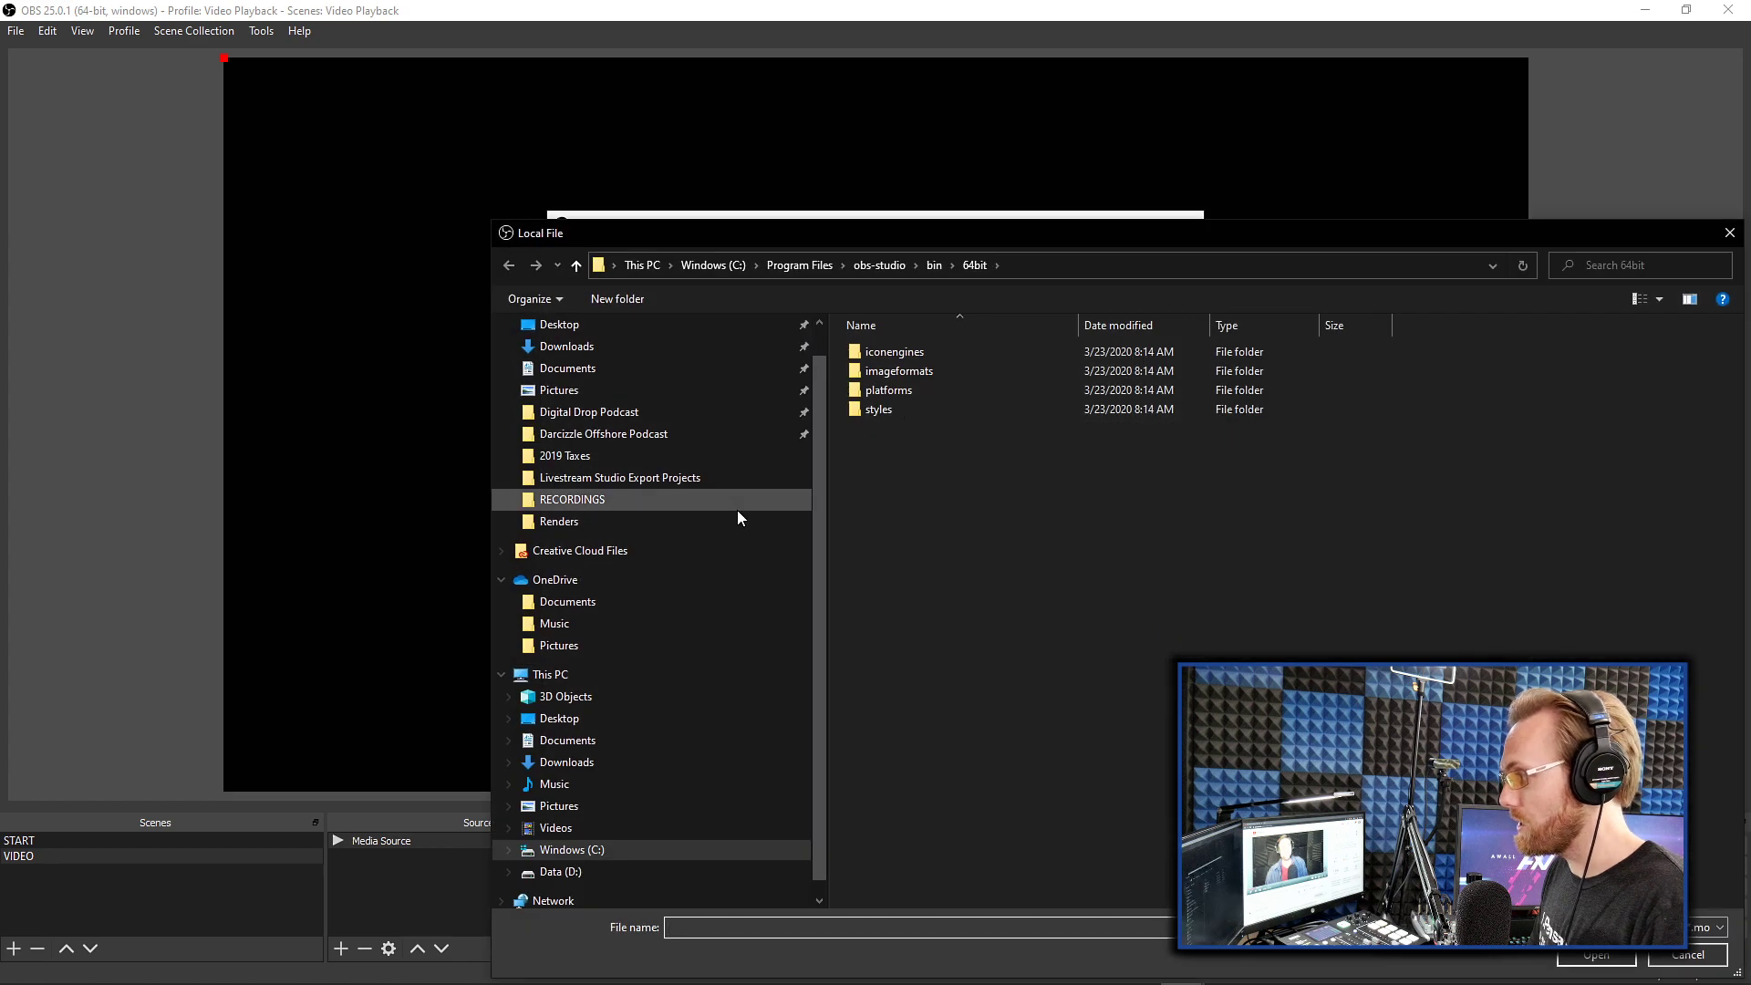
pyautogui.click(639, 418)
pyautogui.doubleClick(917, 431)
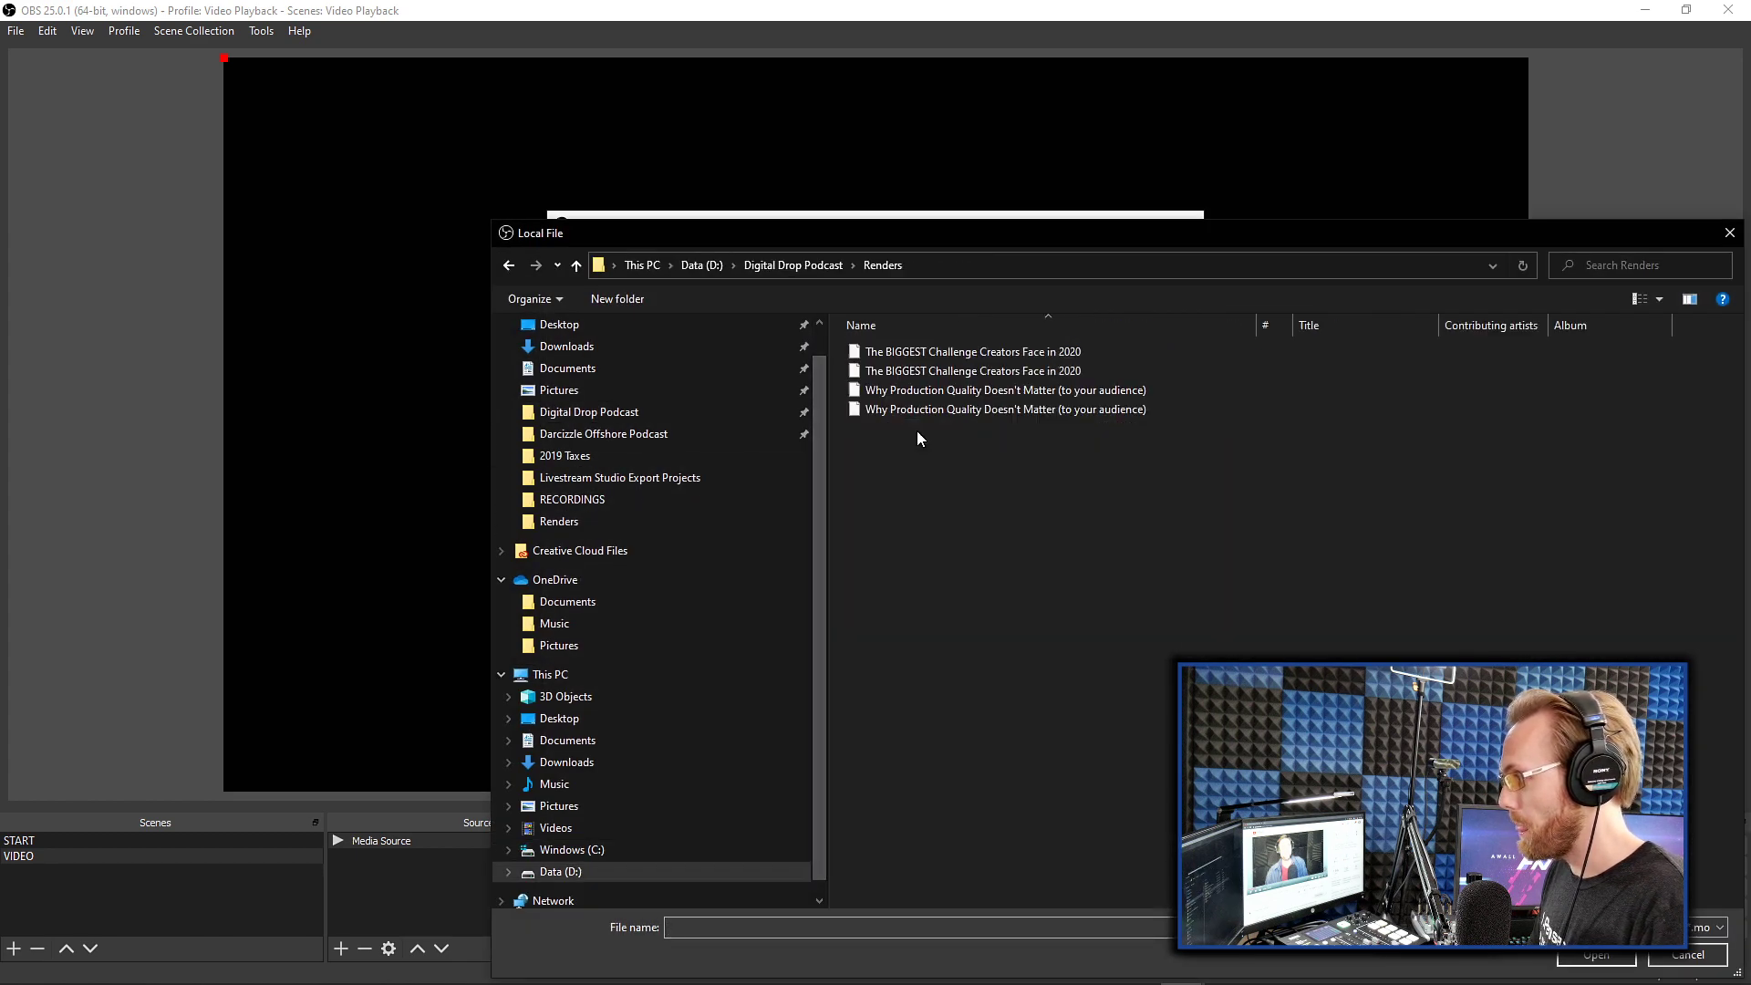
pyautogui.click(1000, 374)
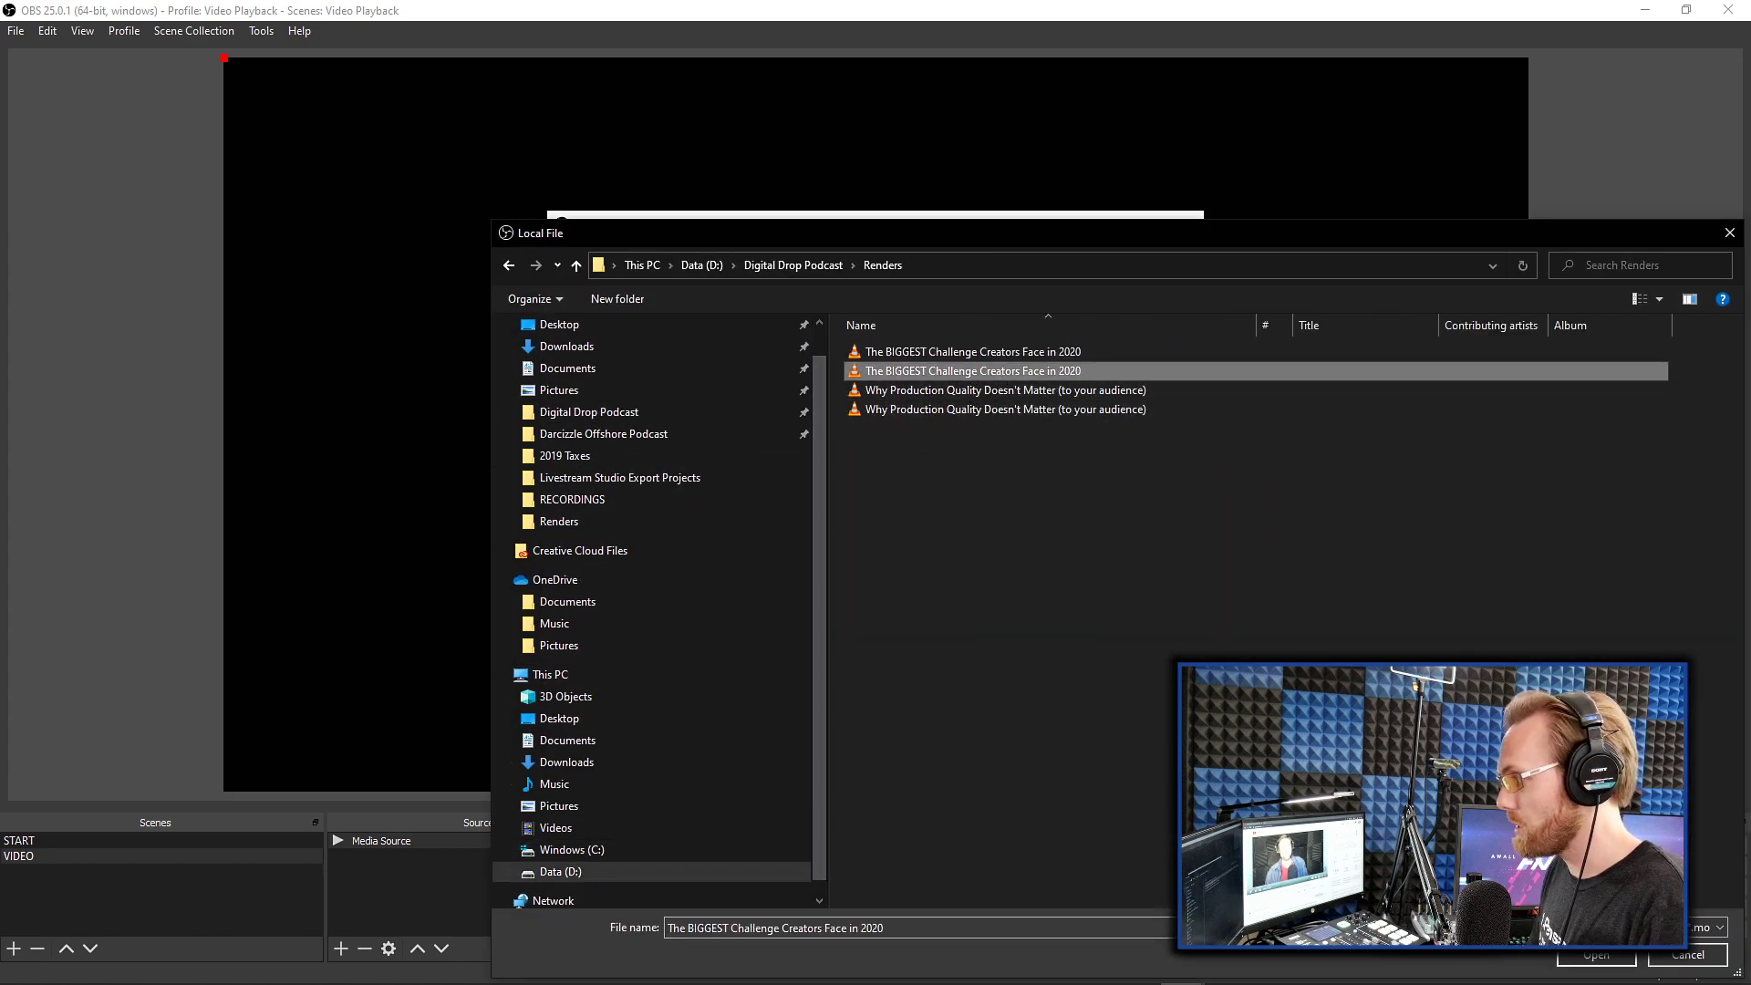
pyautogui.click(1631, 958)
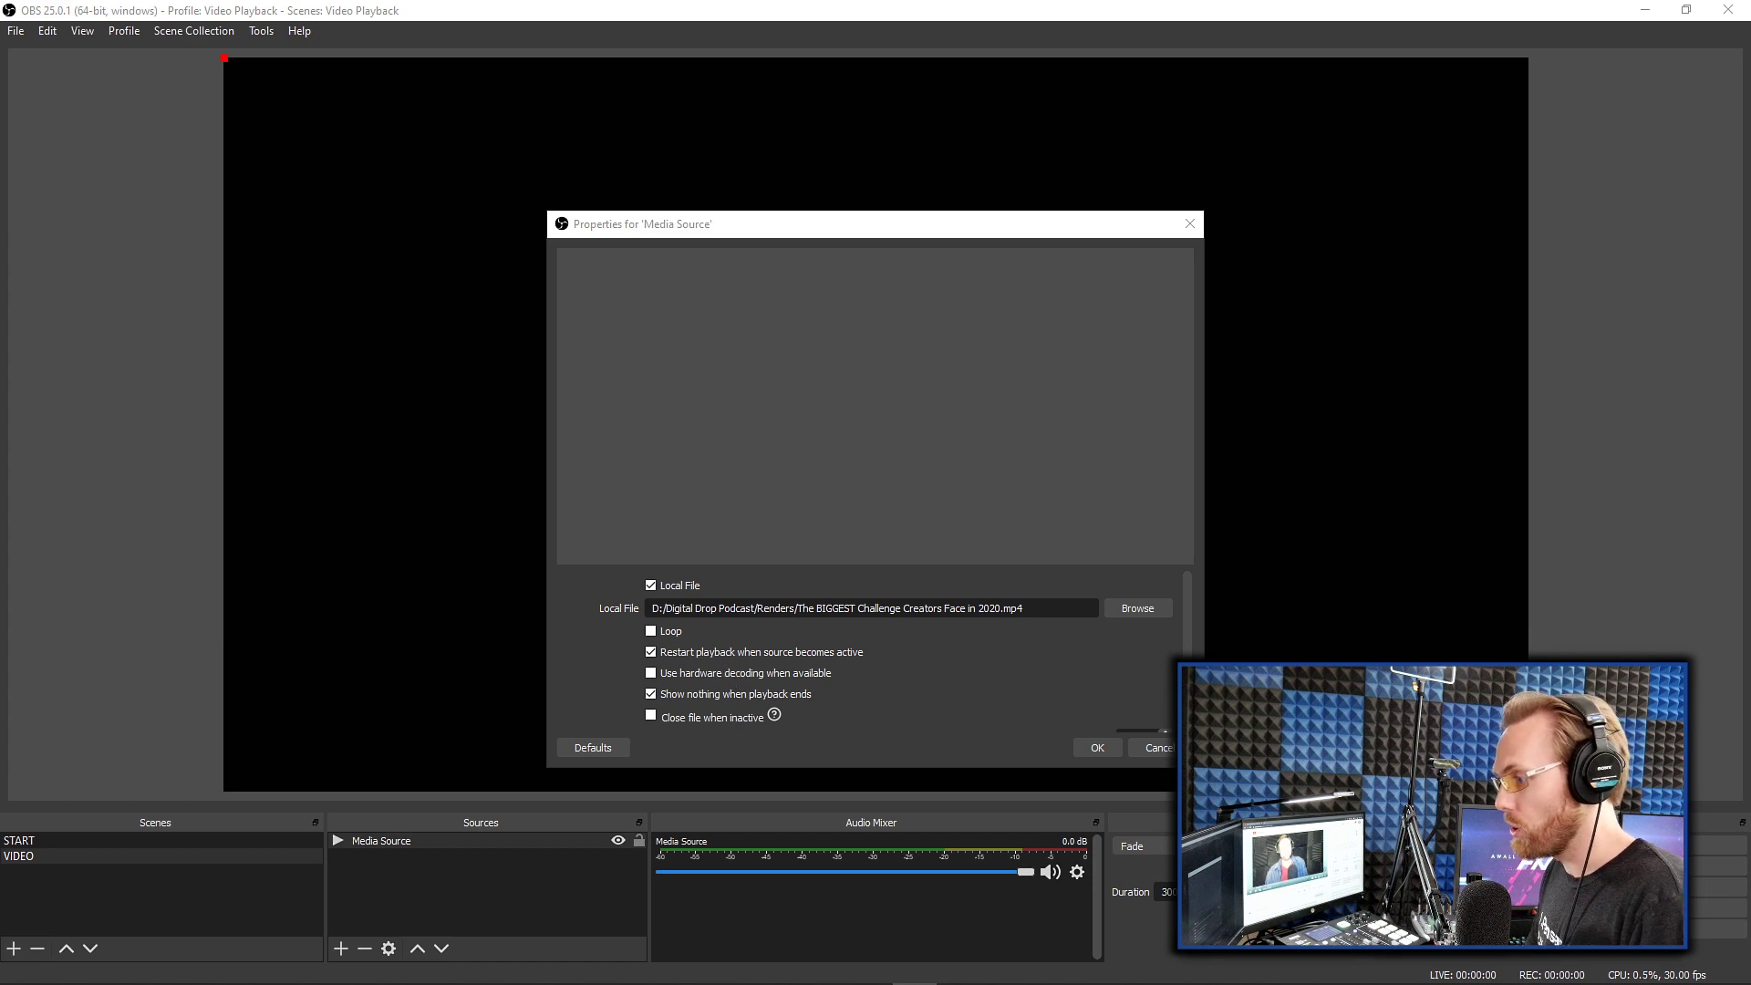
# Confirm the media source settings and fit the video to the whole canvas
pyautogui.click(1097, 746)
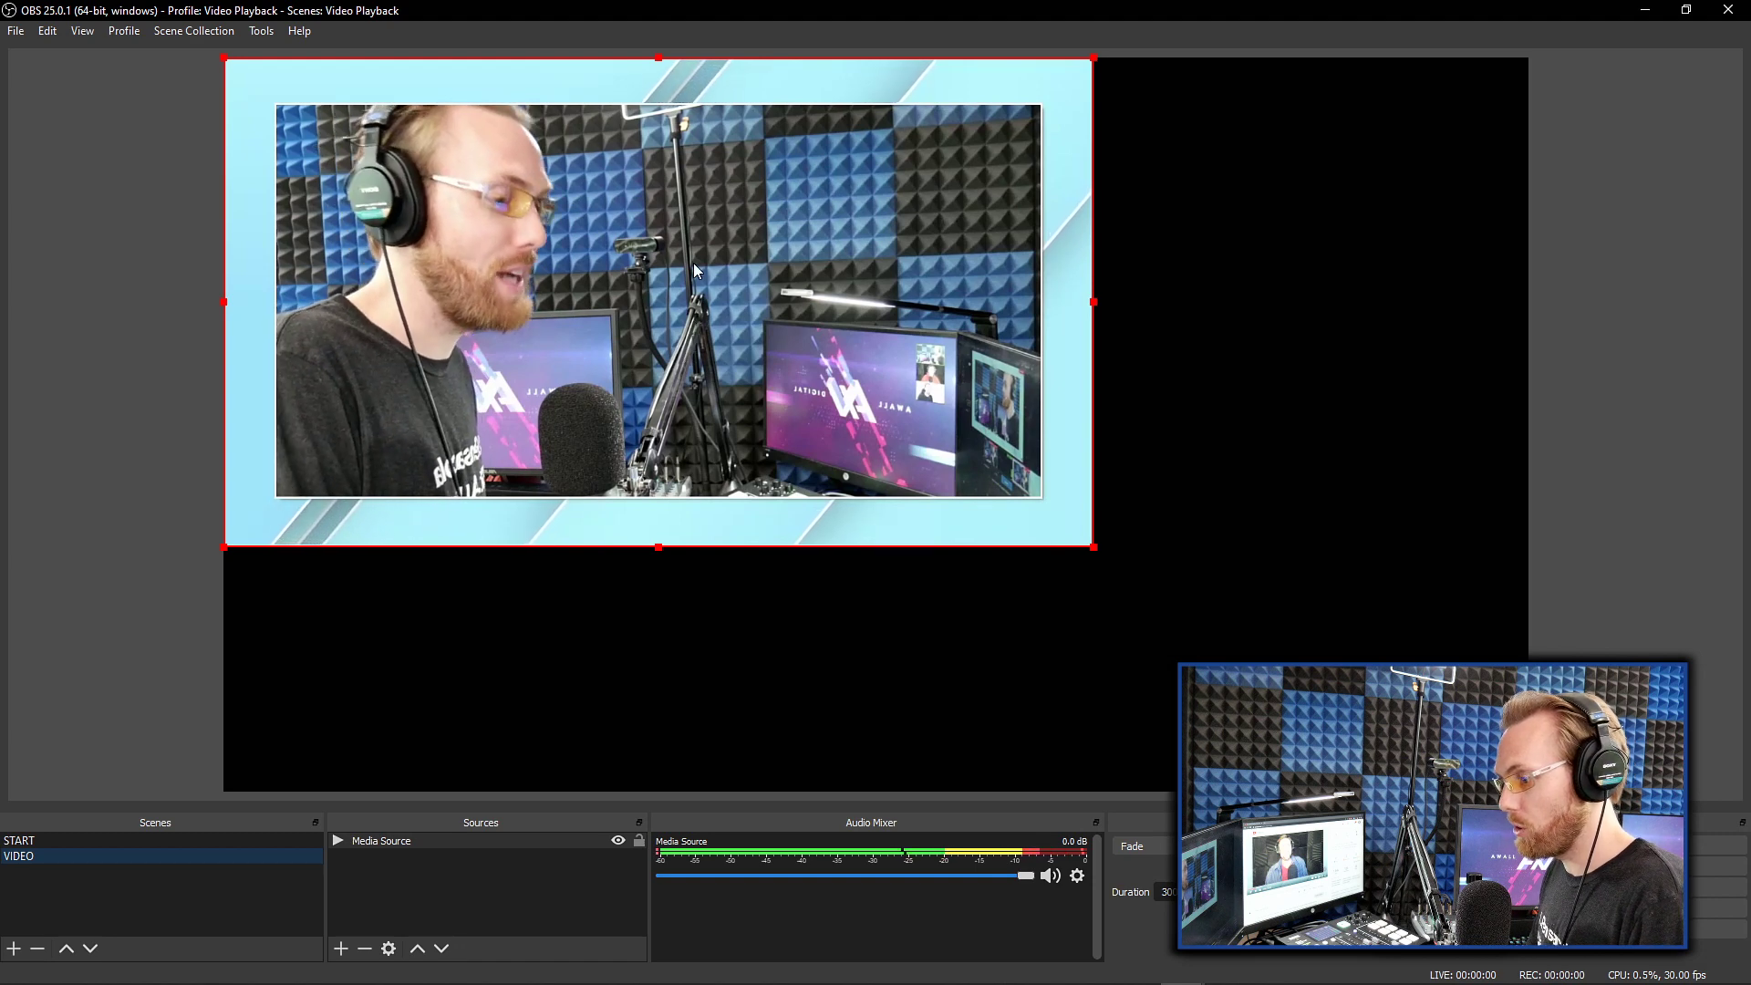
pyautogui.rightClick(615, 239)
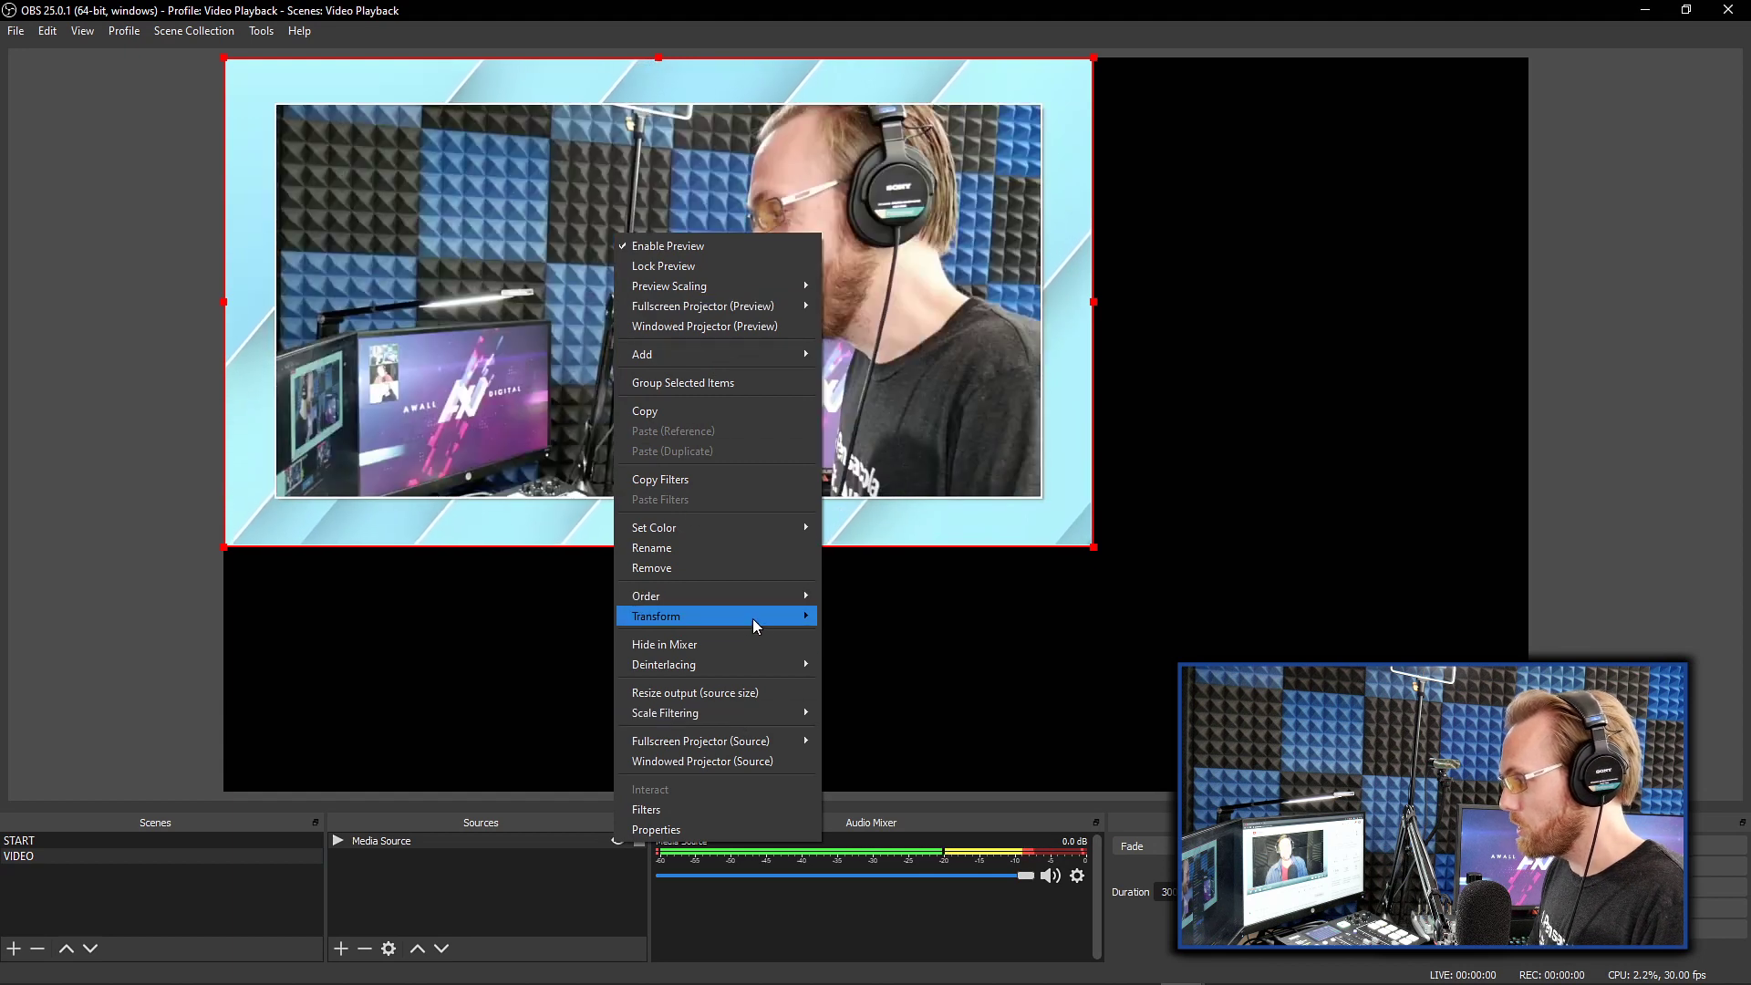
pyautogui.moveTo(752, 618)
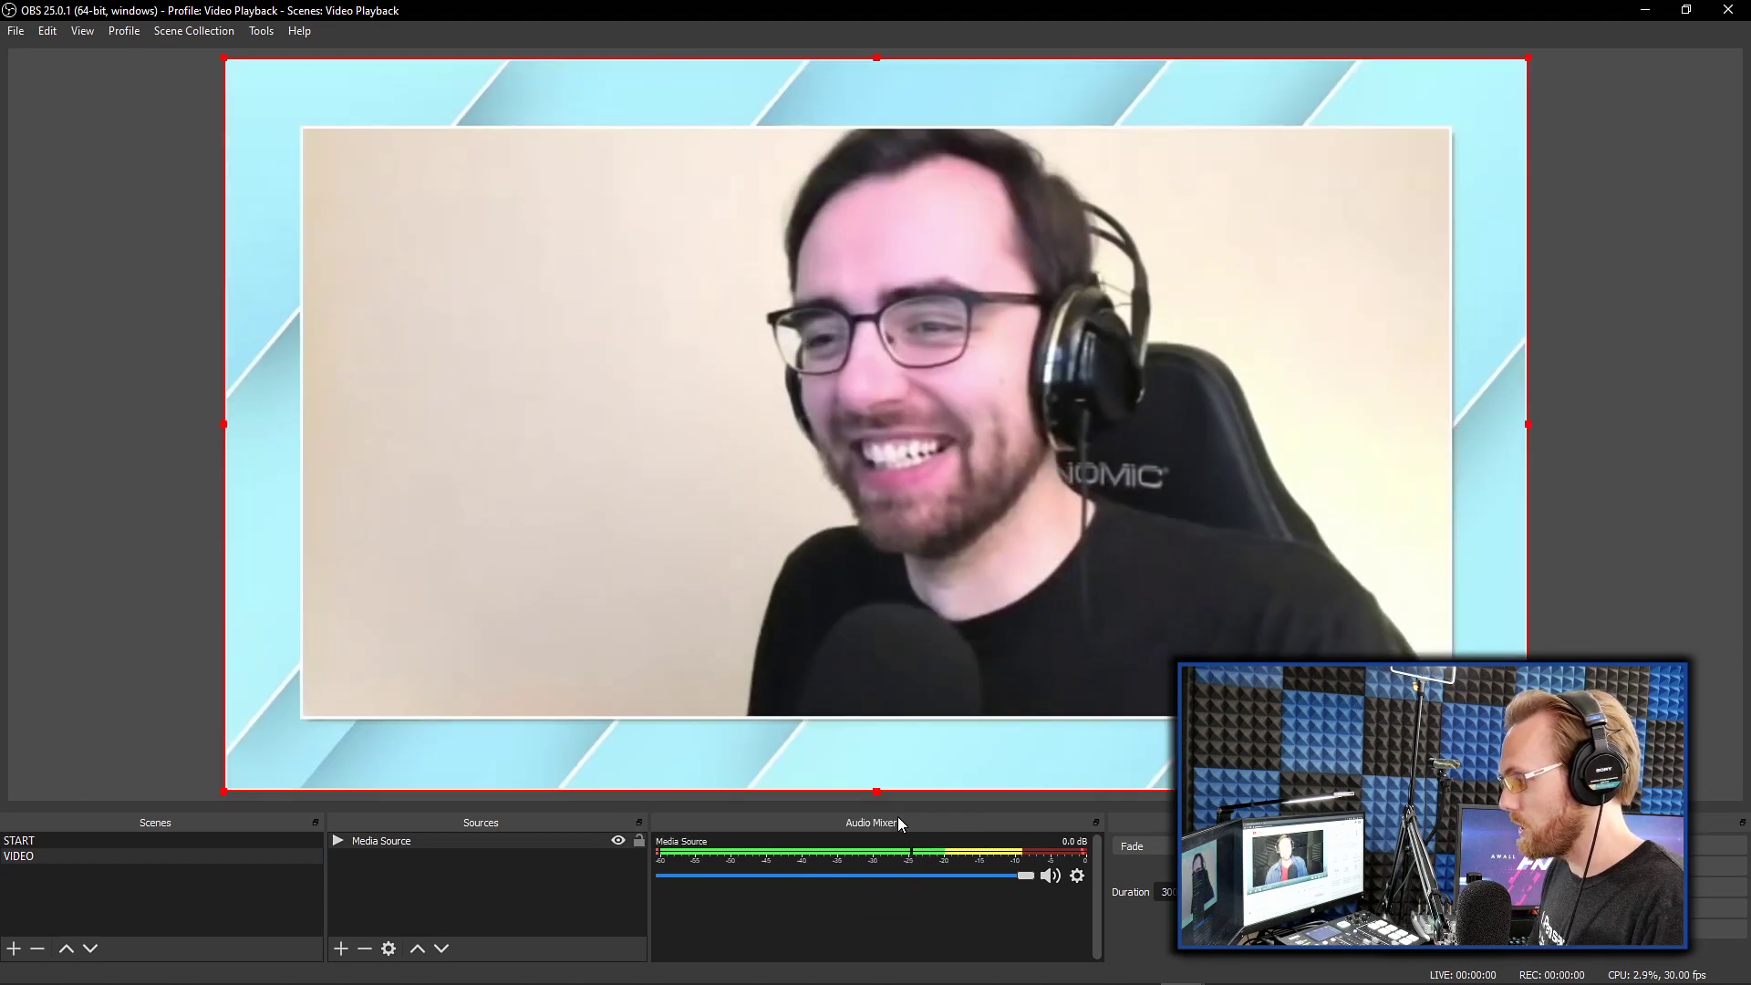
pyautogui.click(897, 817)
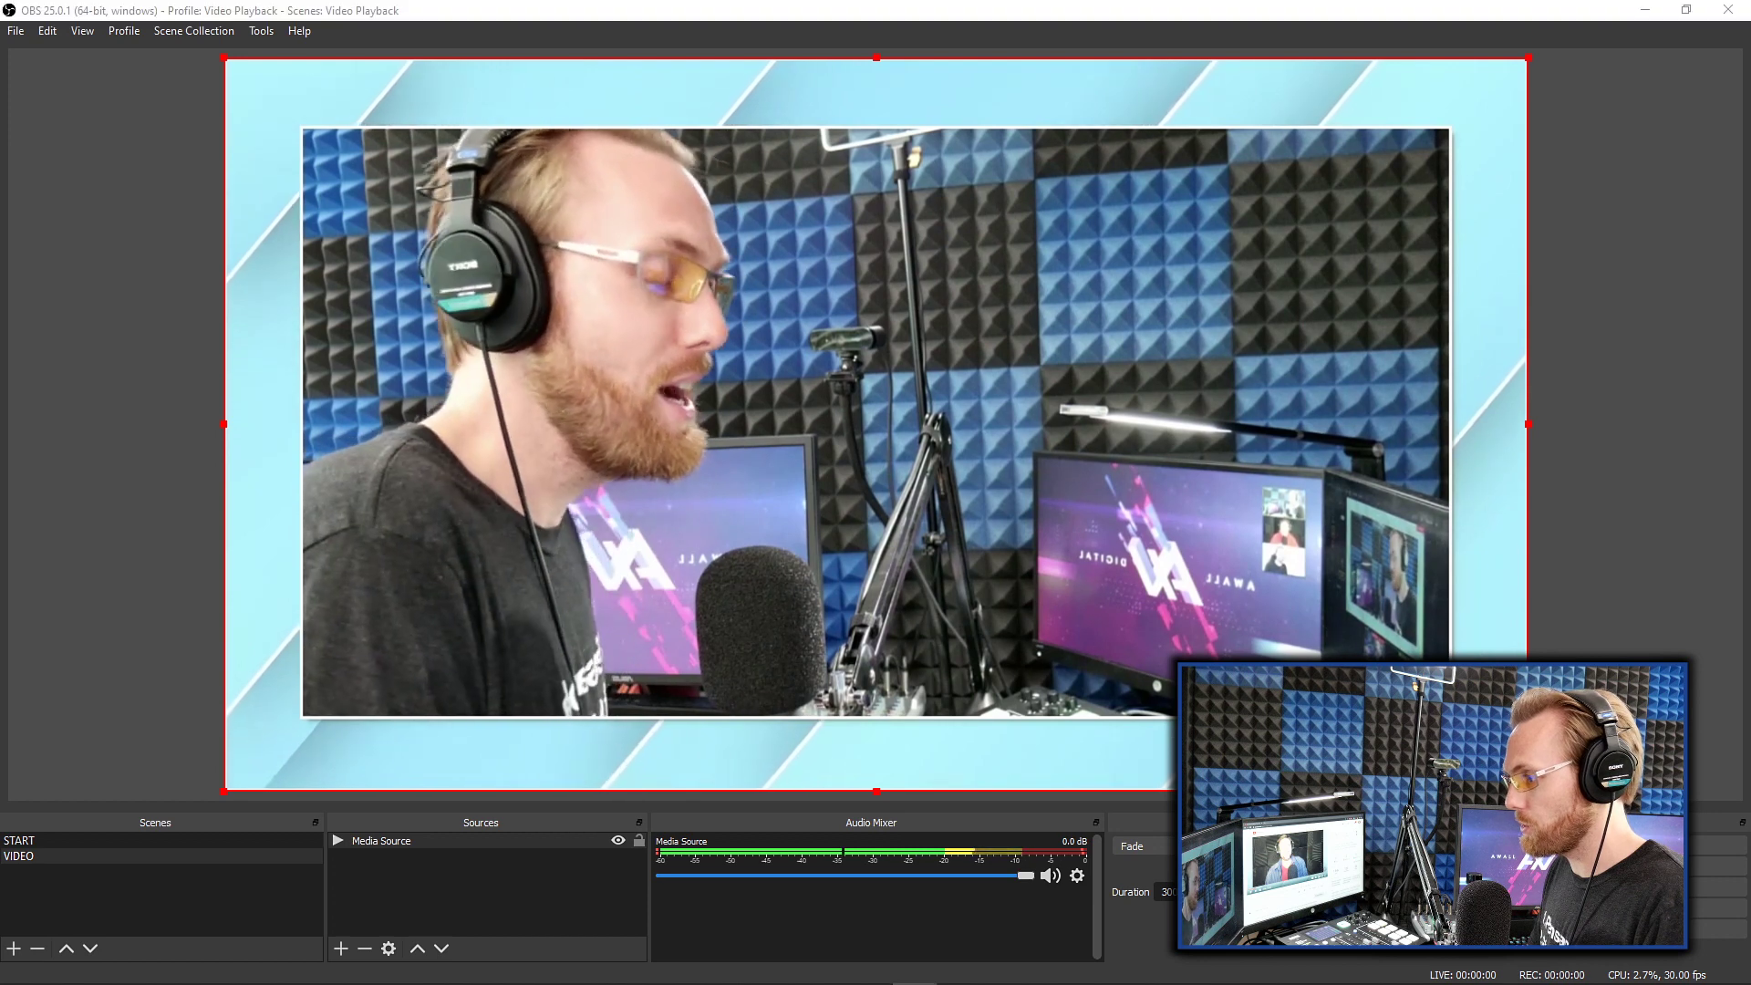
# Circle the presenter and add attention marks over the video, then clear them
pyautogui.moveTo(363, 780)
pyautogui.mouseDown()
pyautogui.moveTo(1021, 119)
pyautogui.moveTo(803, 682)
pyautogui.moveTo(285, 753)
pyautogui.mouseUp()
pyautogui.moveTo(1185, 723)
pyautogui.mouseDown()
pyautogui.moveTo(606, 840)
pyautogui.moveTo(957, 953)
pyautogui.moveTo(1277, 730)
pyautogui.moveTo(1660, 536)
pyautogui.mouseUp()
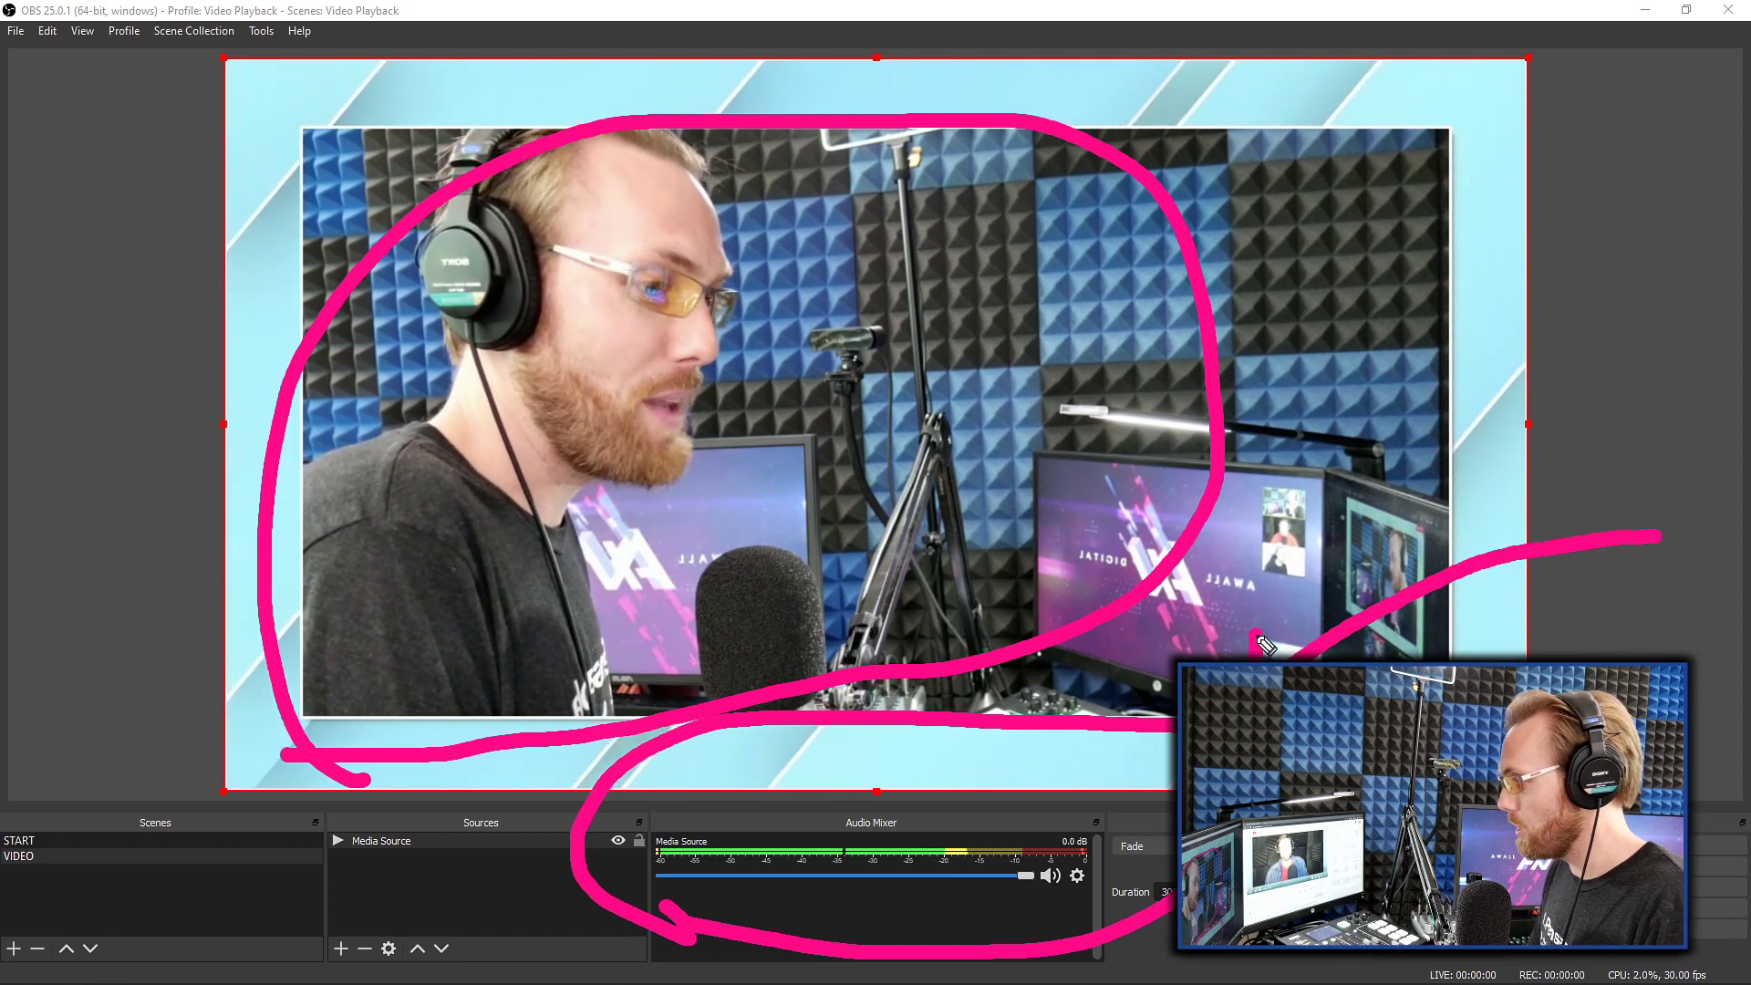
pyautogui.moveTo(1365, 632); pyautogui.dragTo(1286, 659)
pyautogui.moveTo(1257, 629); pyautogui.dragTo(1259, 653)
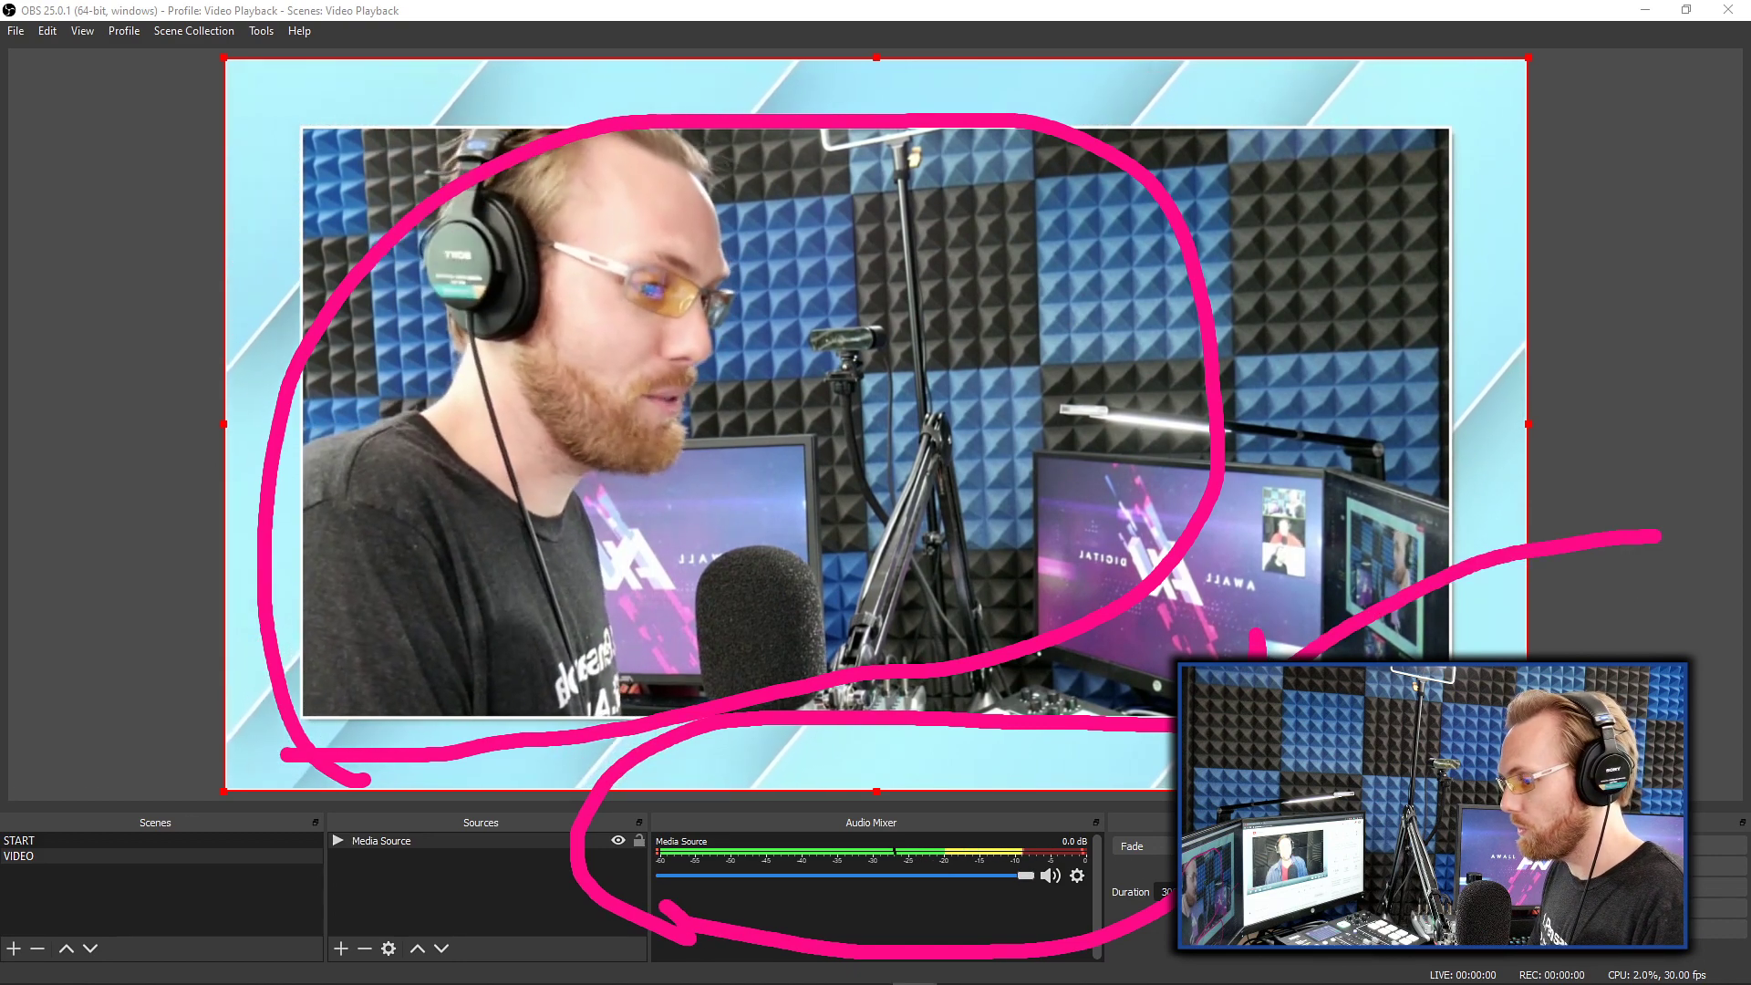
pyautogui.moveTo(1348, 226); pyautogui.dragTo(1196, 655)
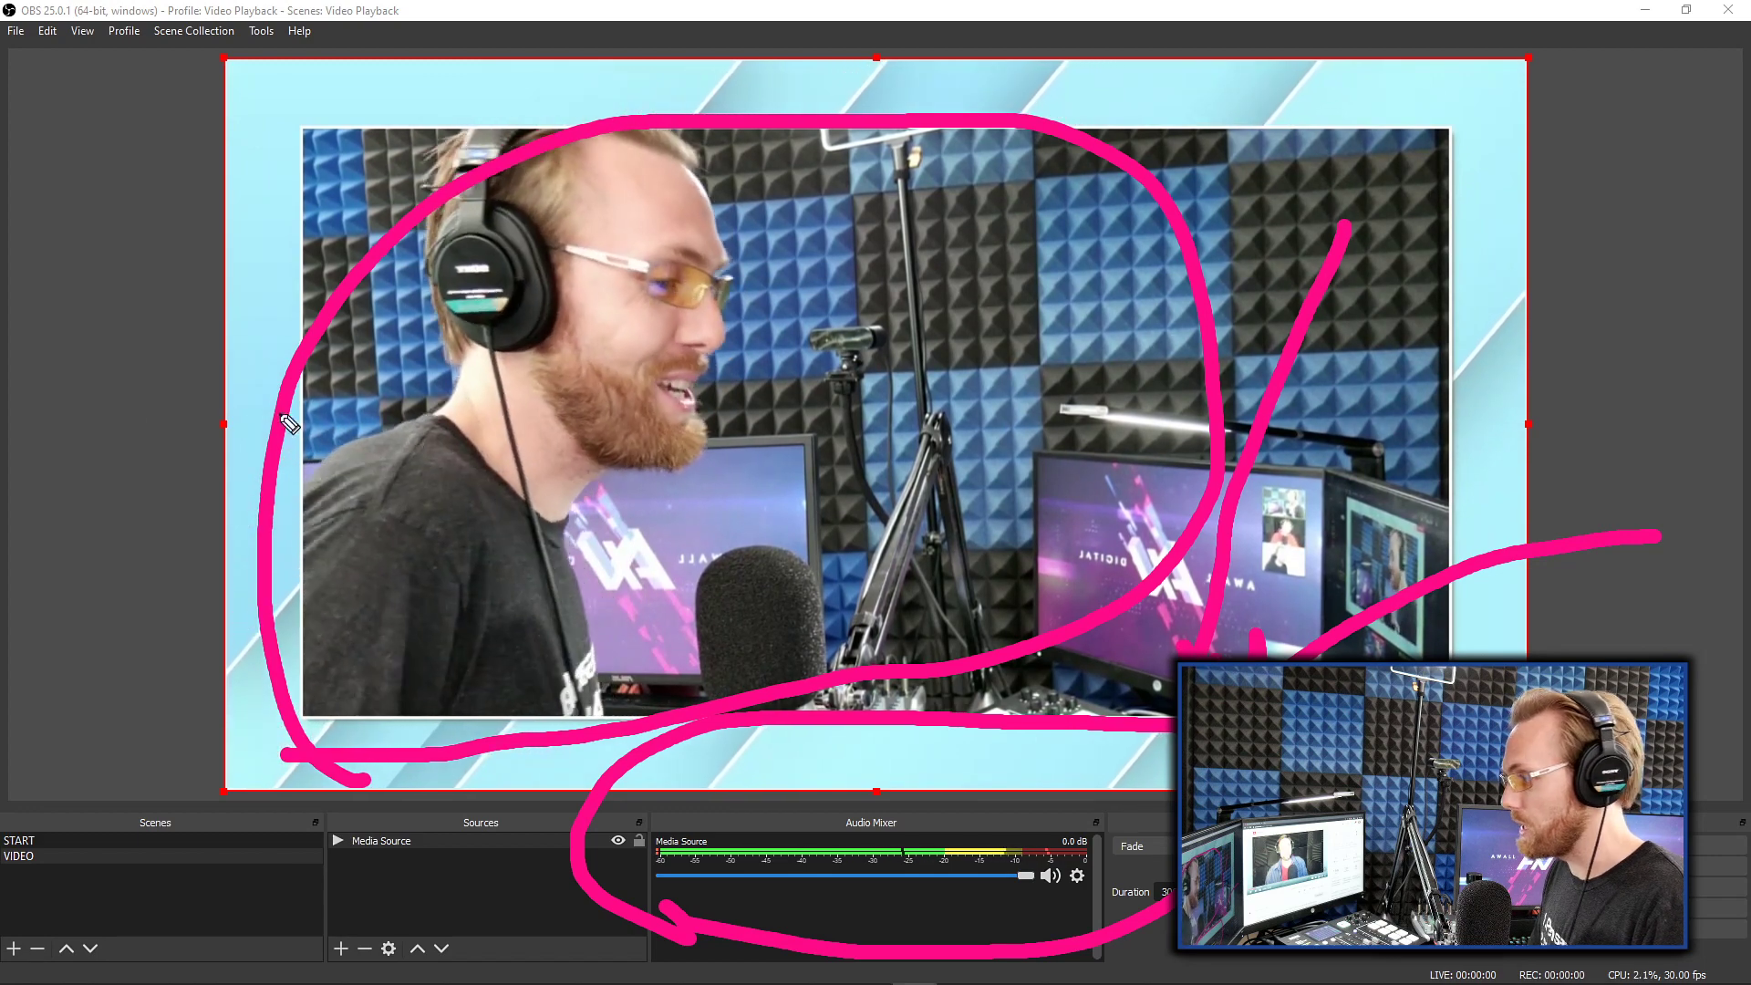
pyautogui.press('Escape')
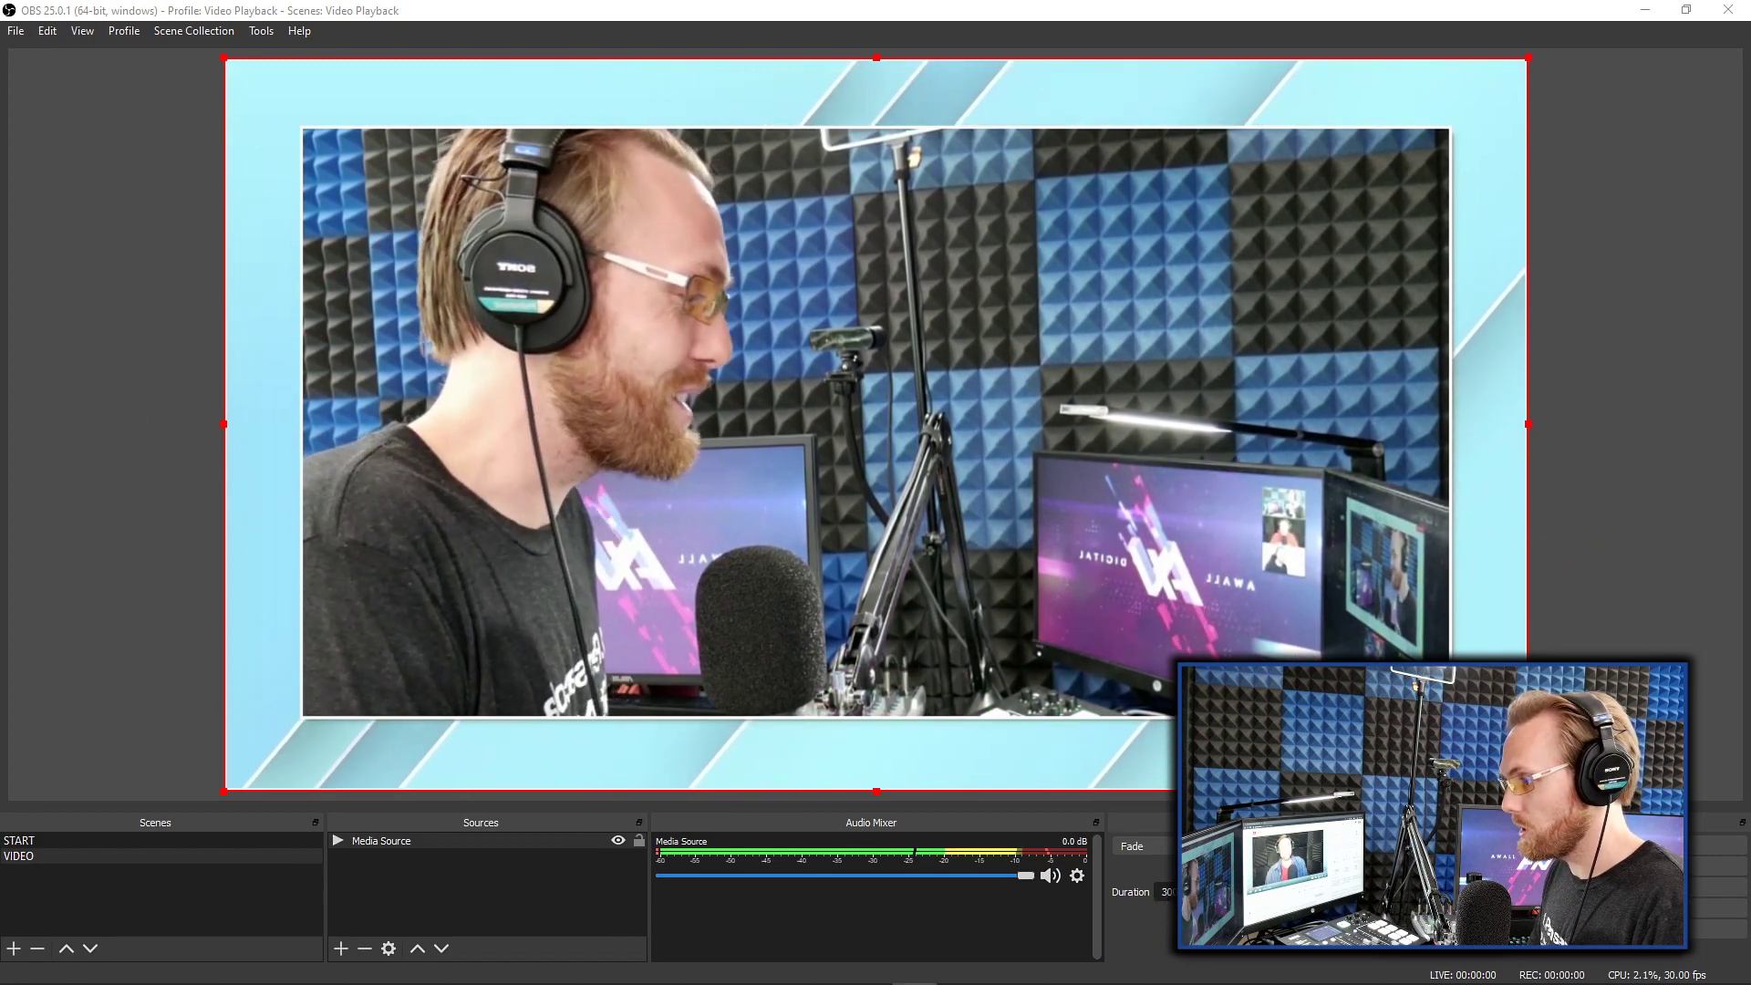
# Switch to START and back to VIDEO, then delete the Media Source
pyautogui.click(135, 841)
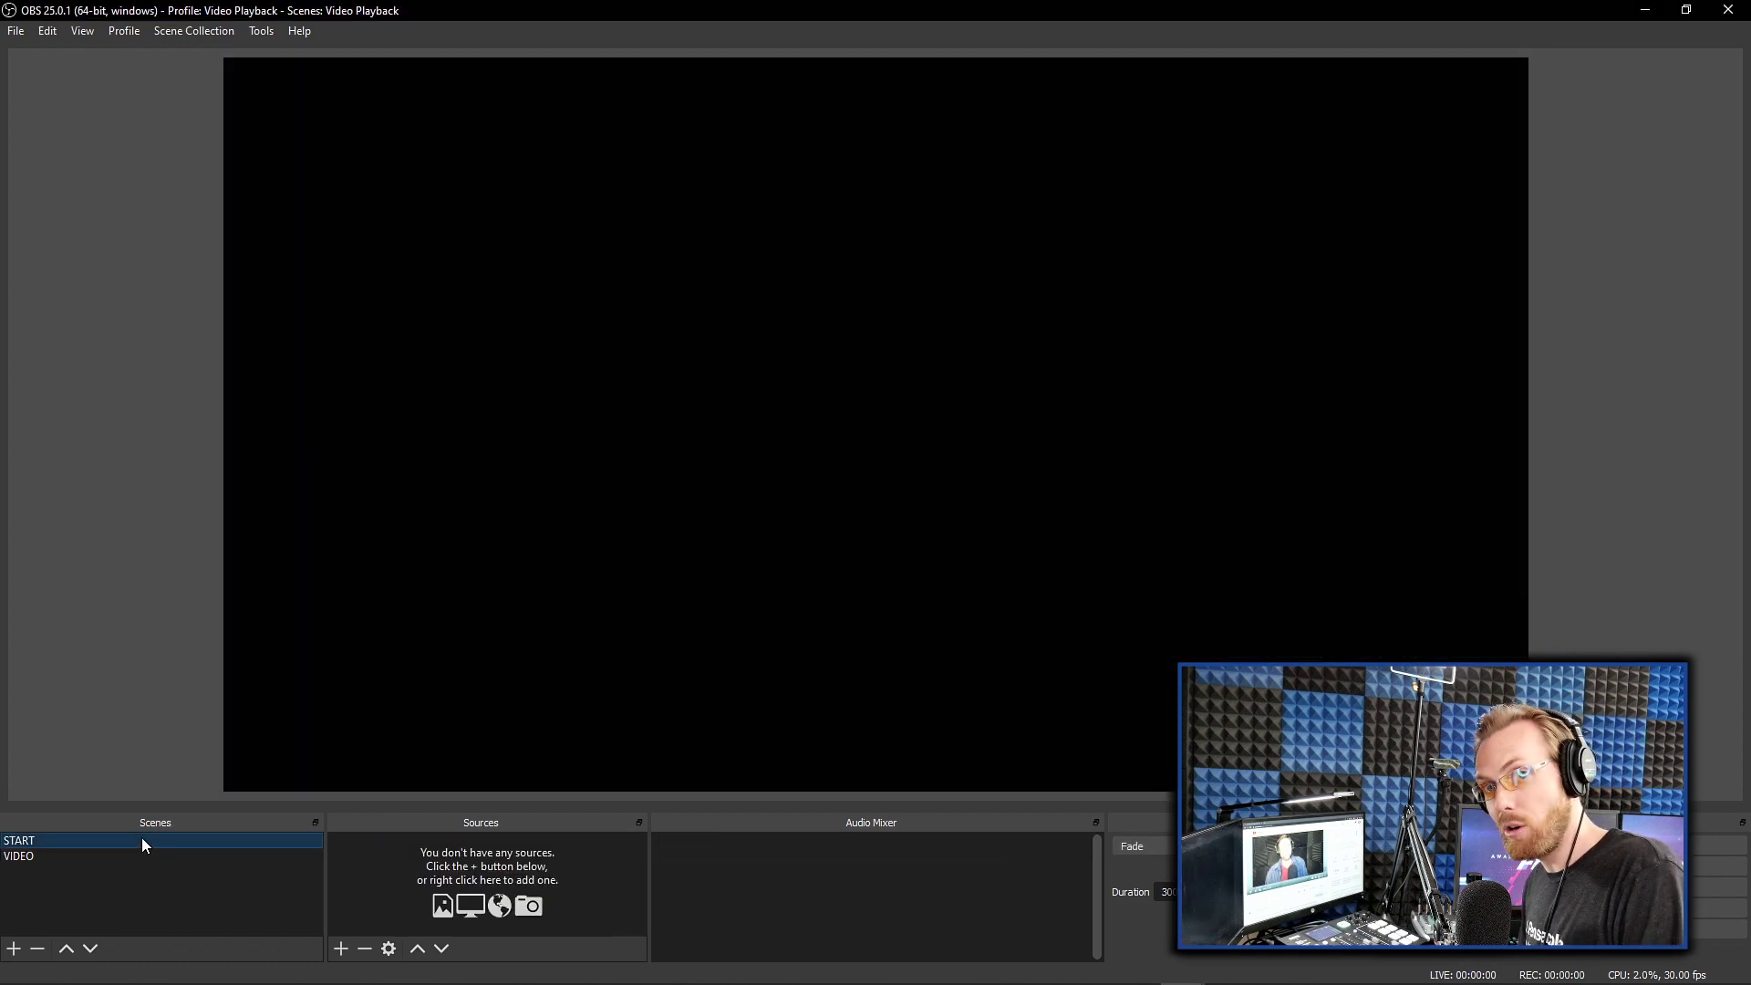
pyautogui.click(146, 854)
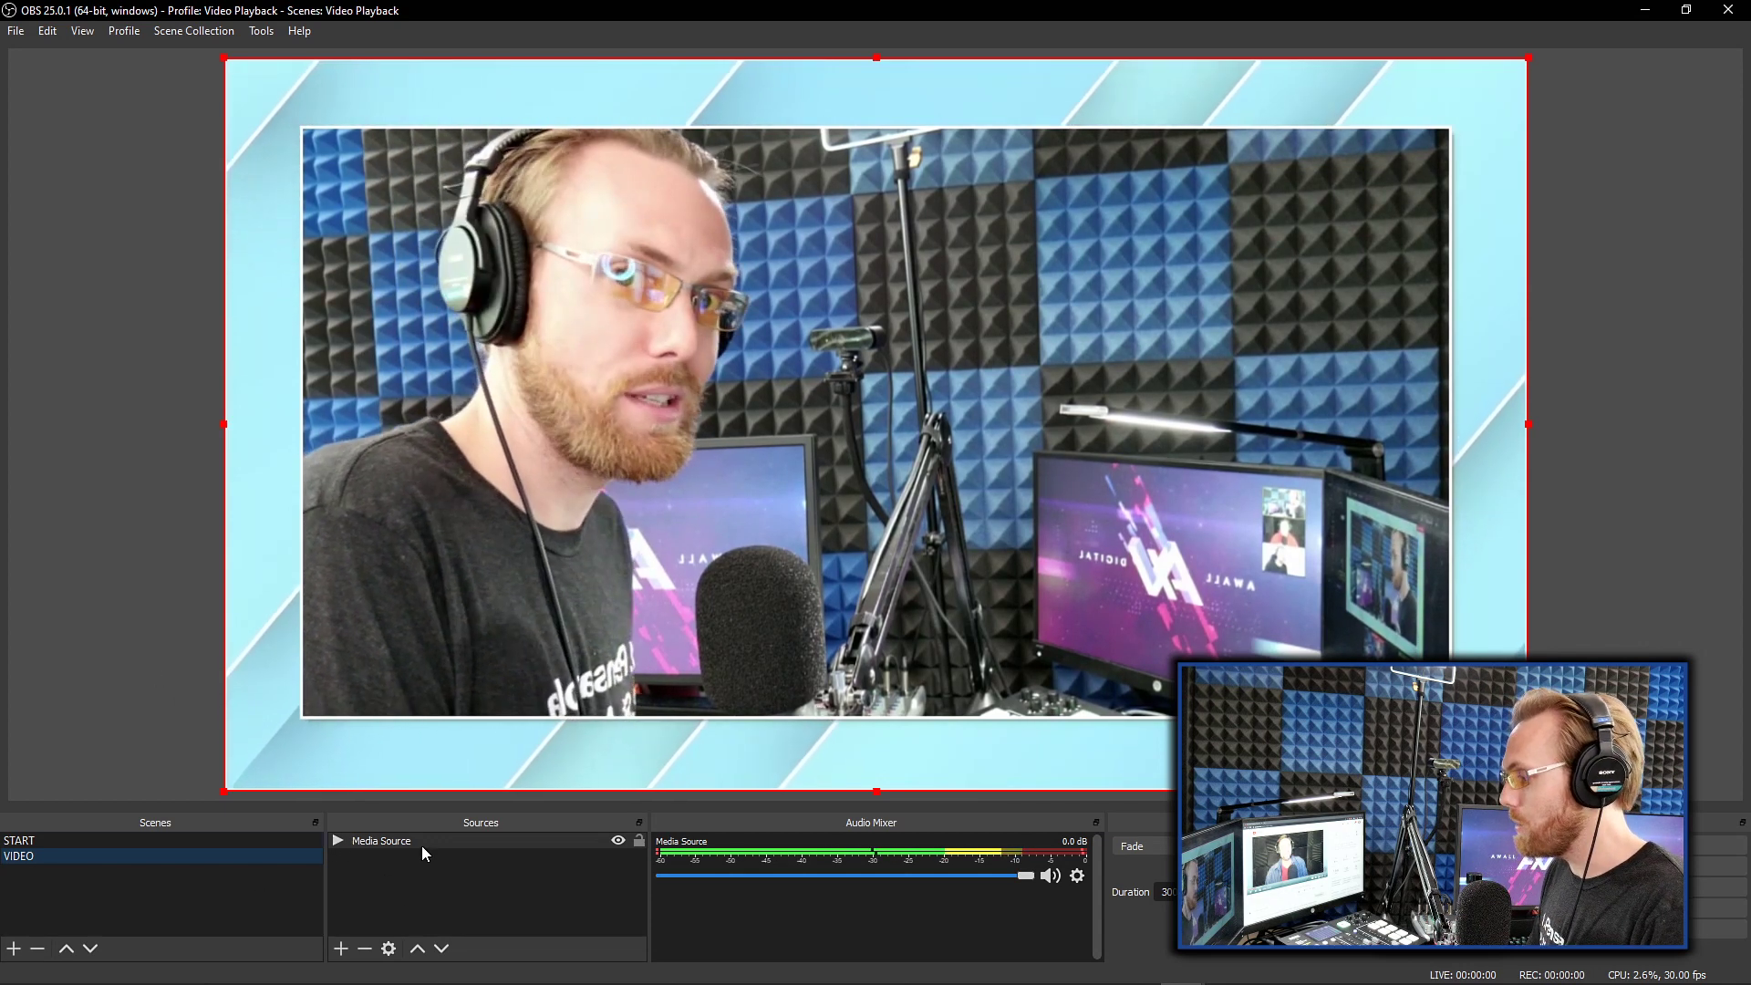
pyautogui.click(425, 843)
pyautogui.click(365, 949)
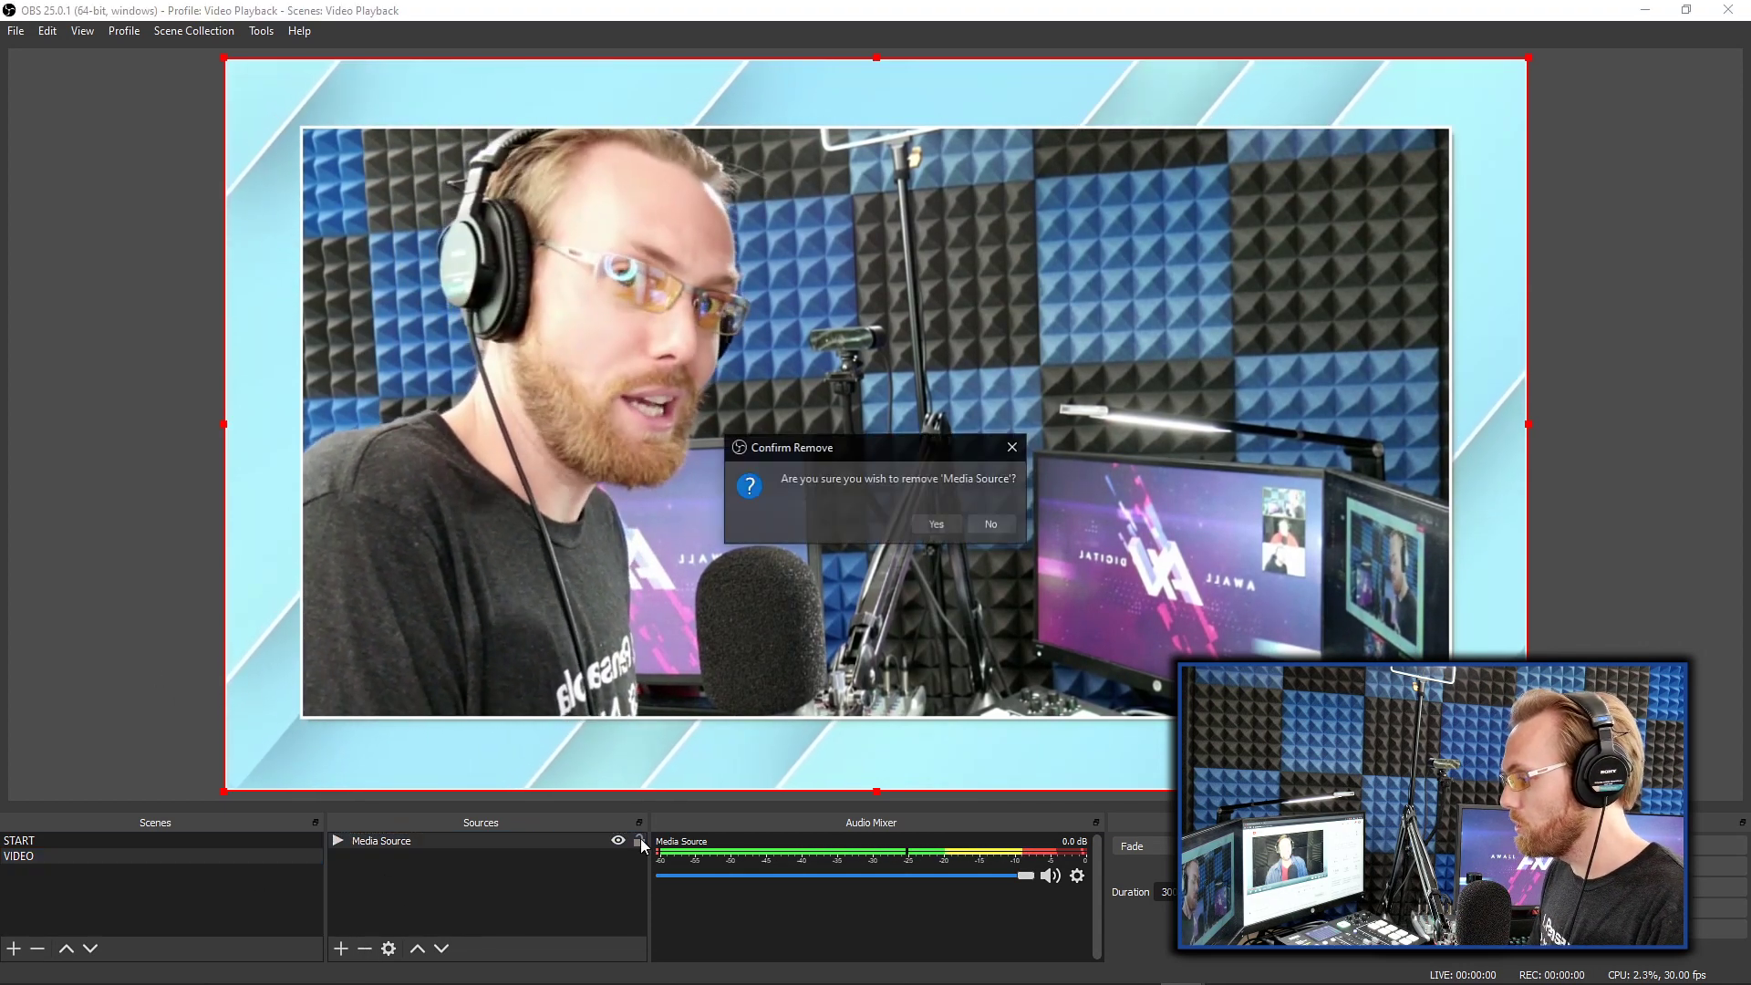
pyautogui.click(933, 525)
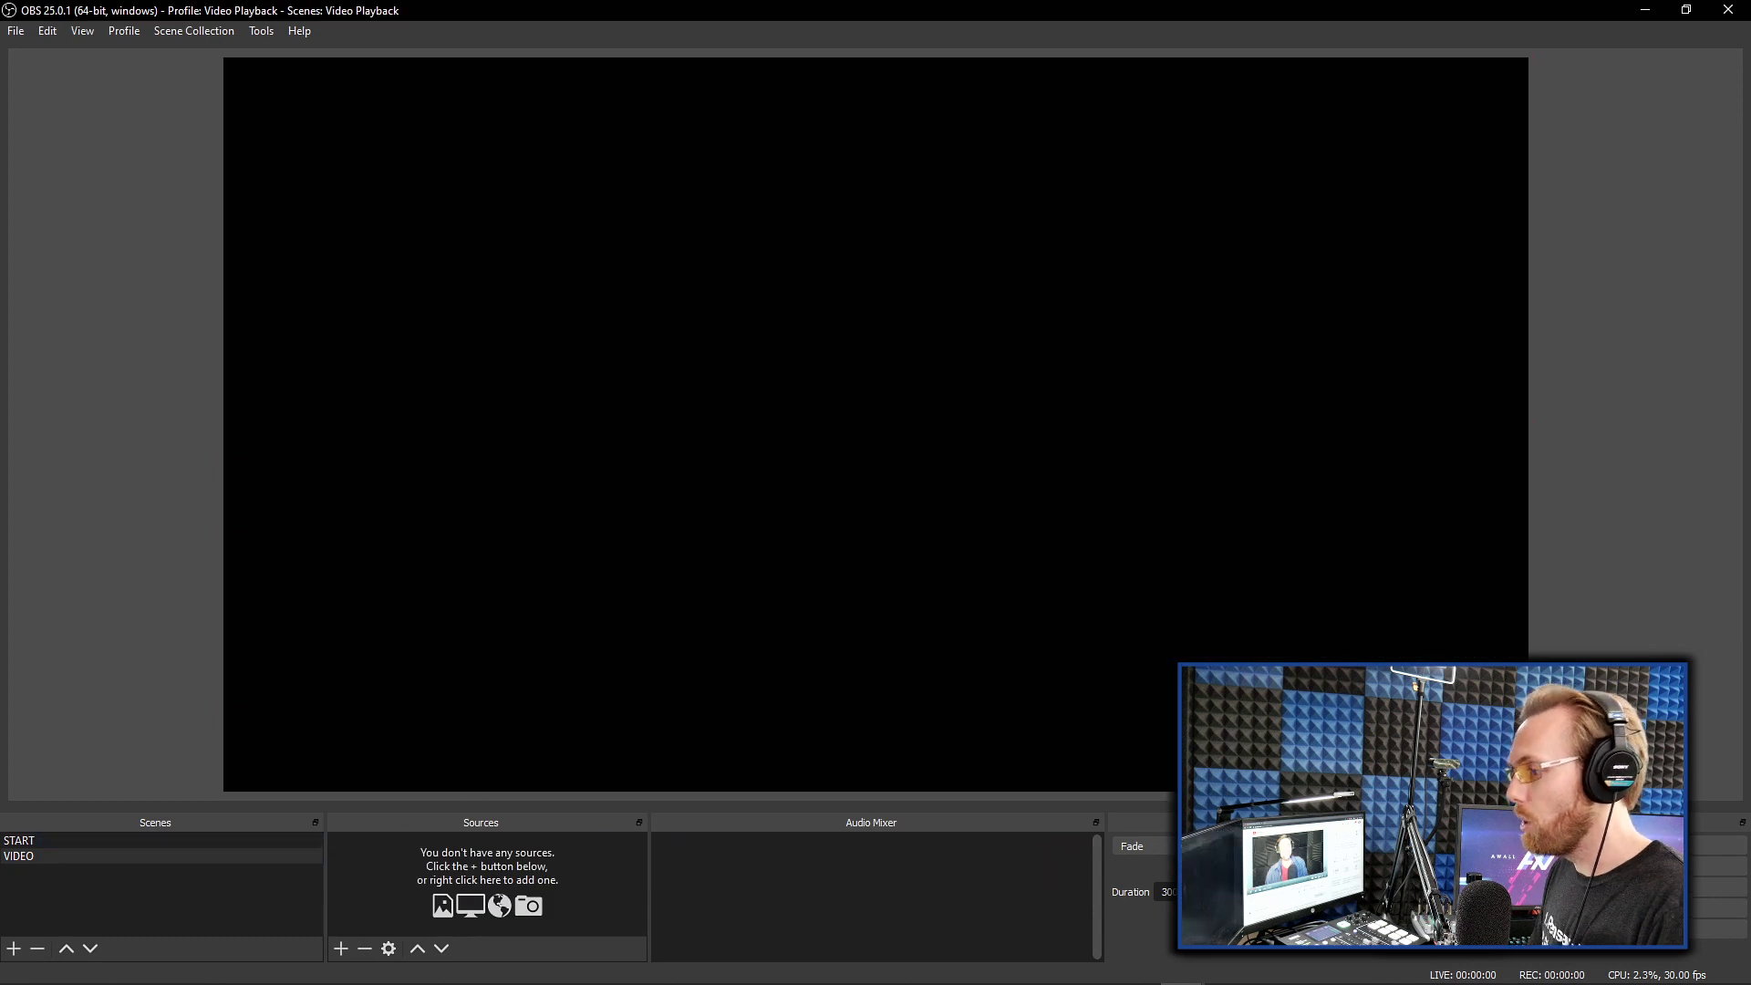
# Clear an attention mark and start adding a VLC Video Source to the VIDEO scene
pyautogui.moveTo(324, 518)
pyautogui.mouseDown()
pyautogui.moveTo(297, 875)
pyautogui.moveTo(374, 883)
pyautogui.moveTo(376, 868)
pyautogui.mouseUp()
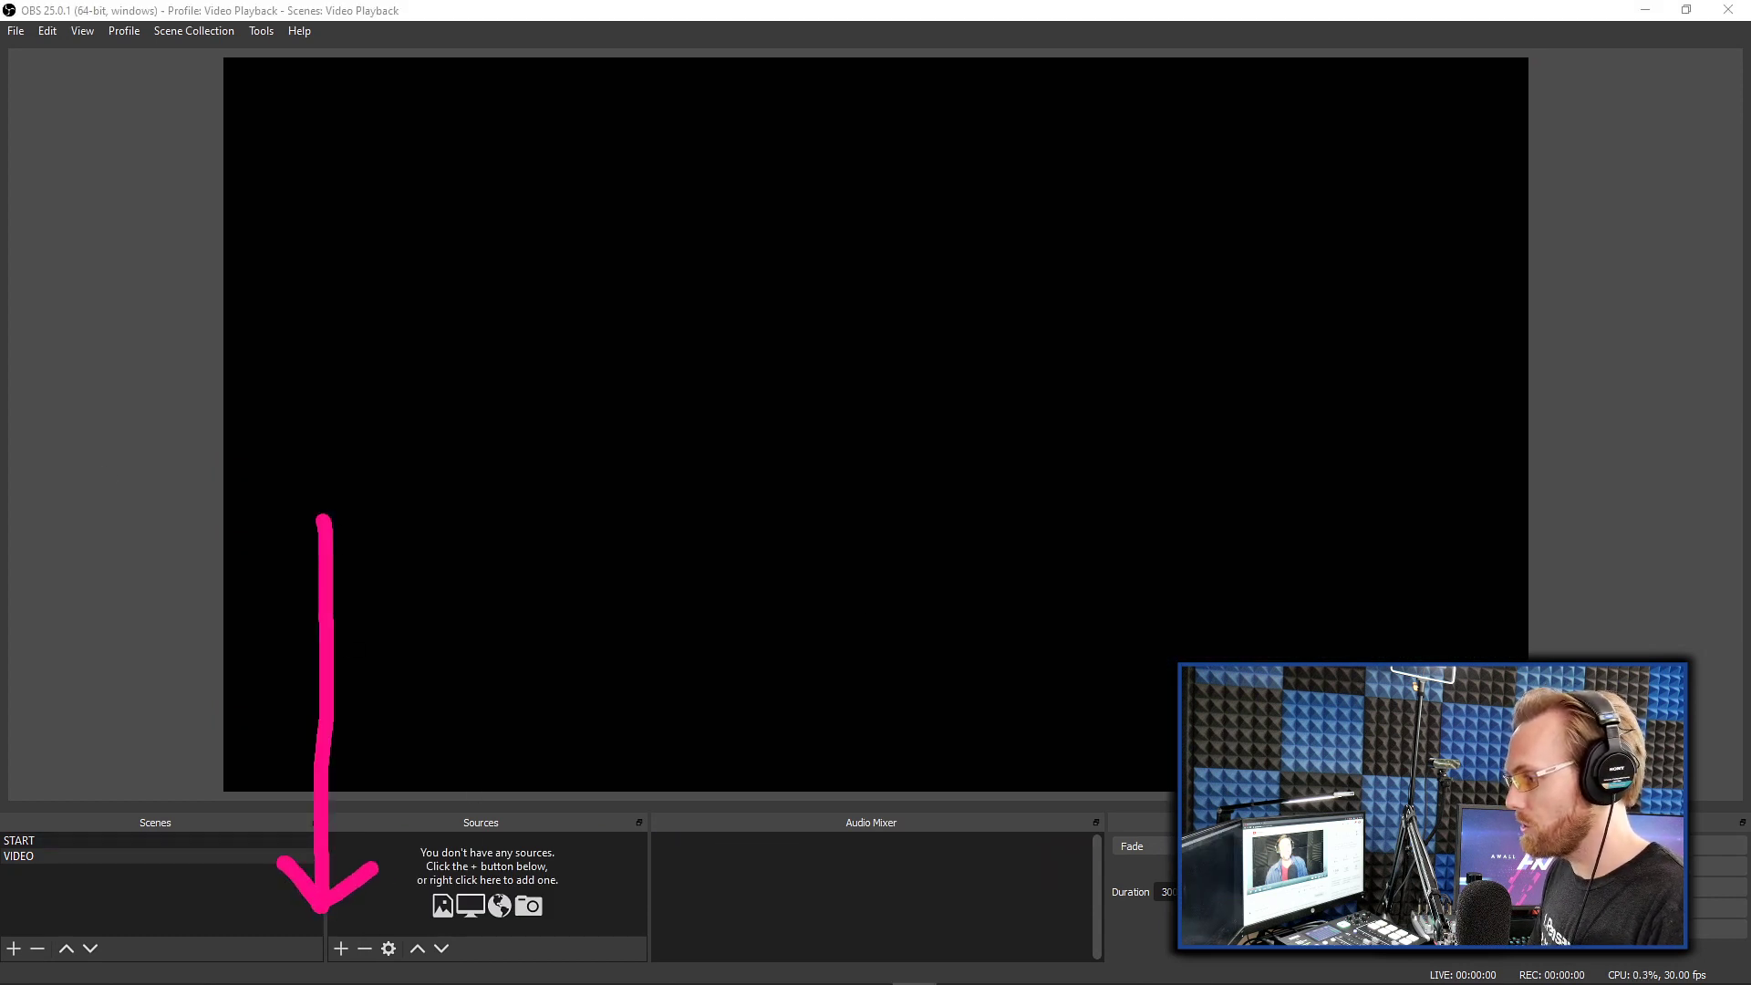
pyautogui.press('Escape')
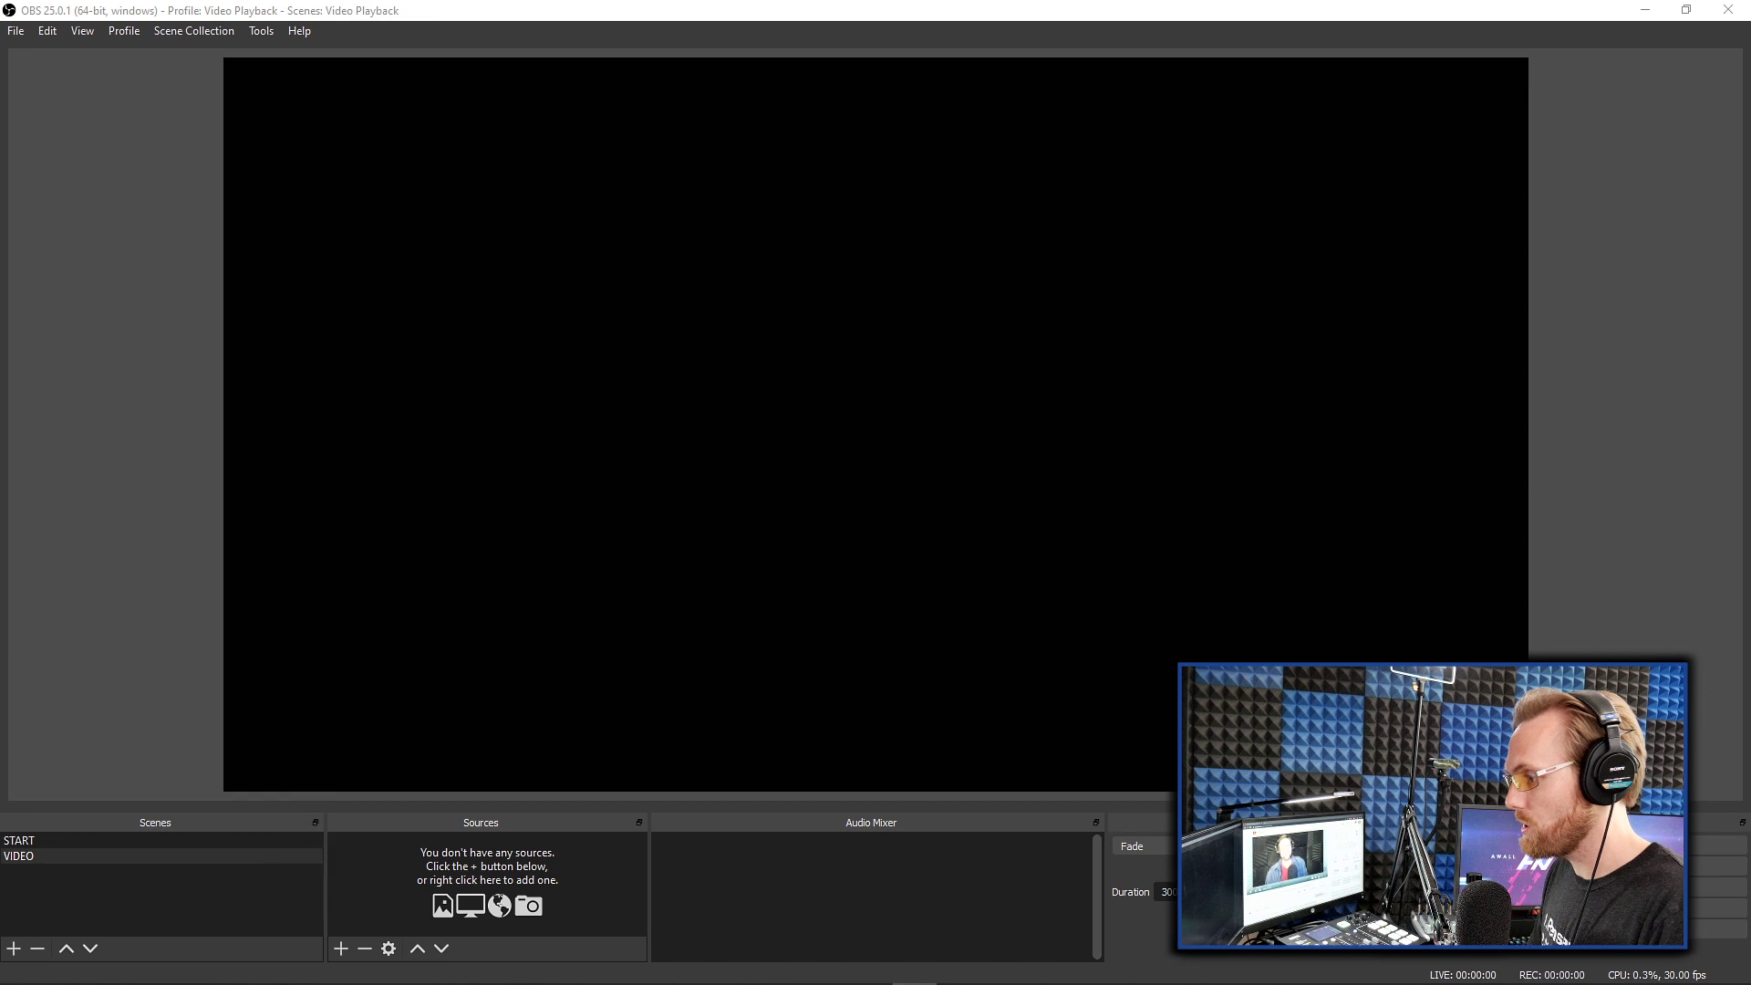
pyautogui.click(341, 948)
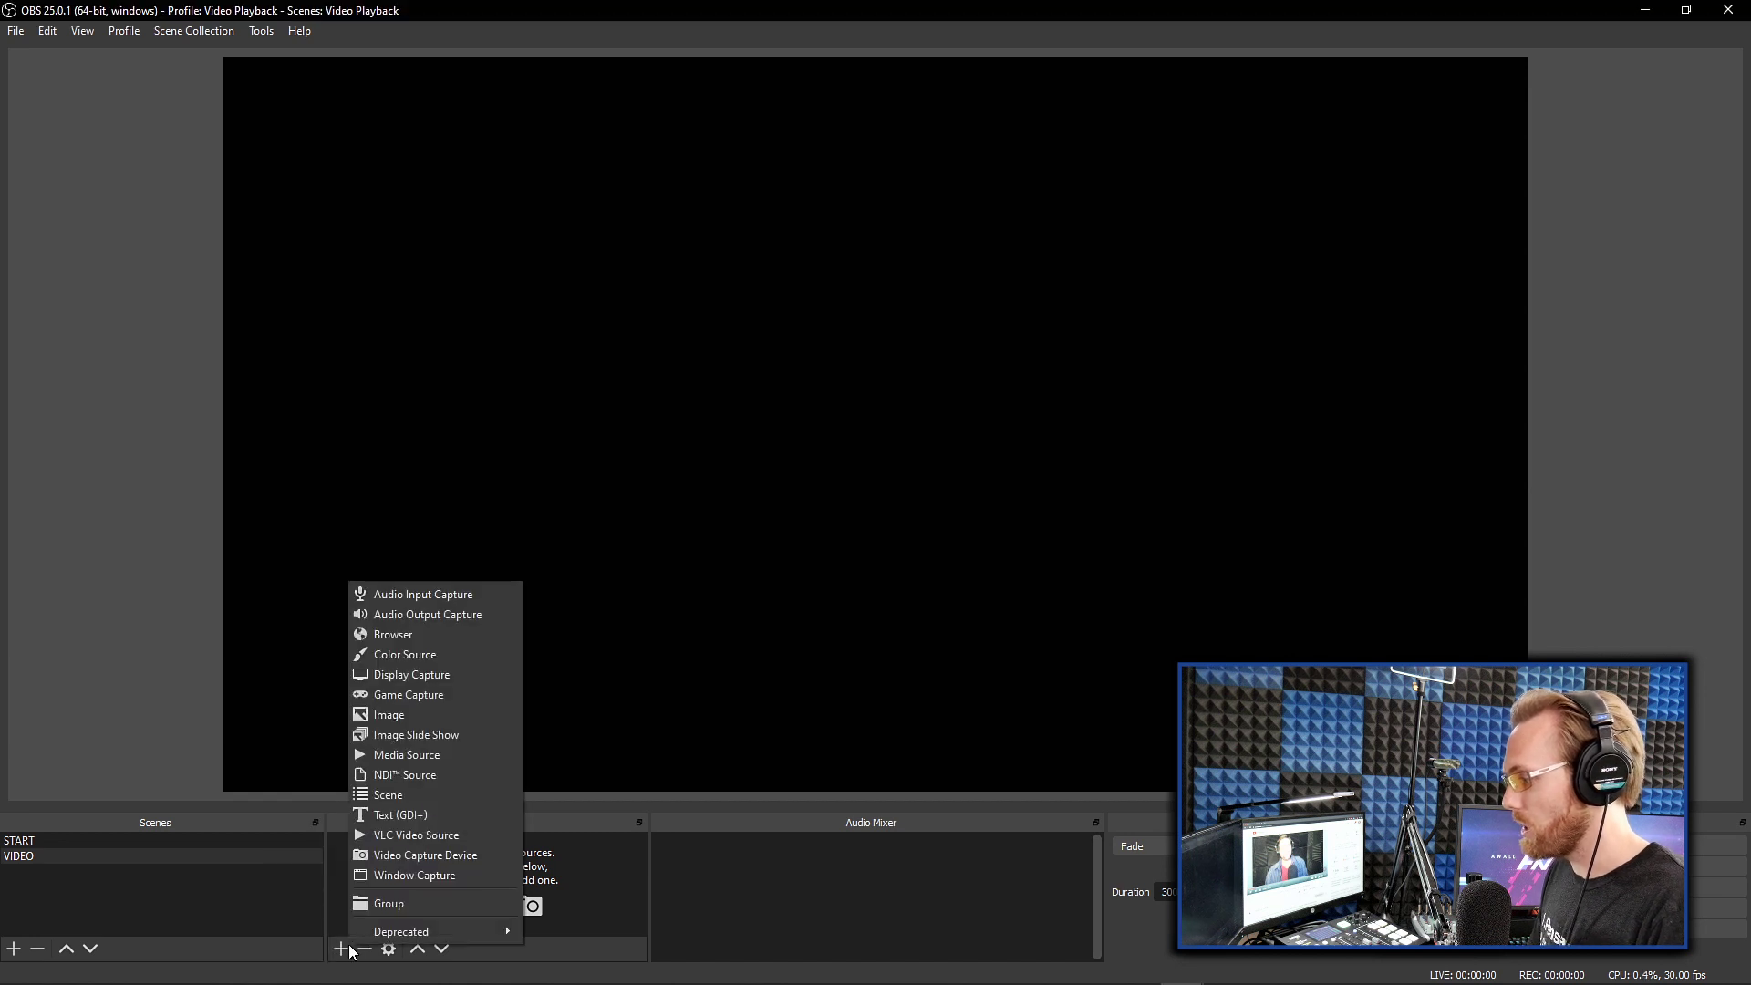
pyautogui.click(511, 834)
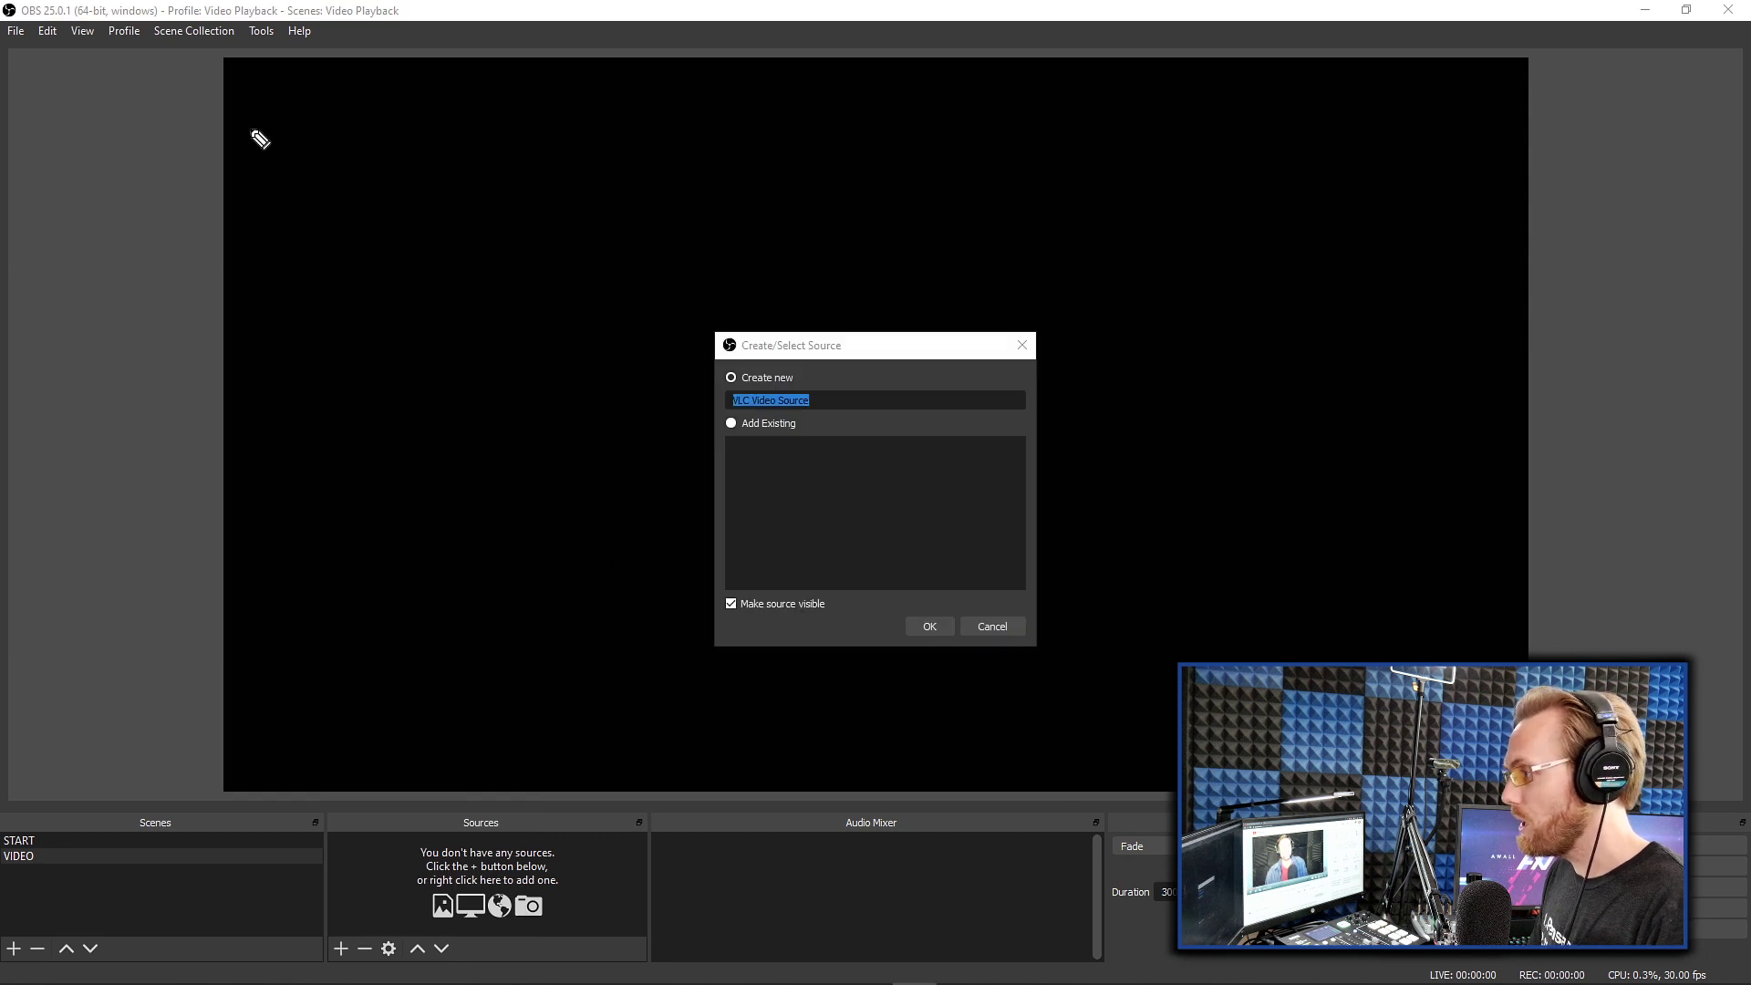
# Draw annotation marks around the VLC Video Source creation dialog
pyautogui.moveTo(247, 127); pyautogui.dragTo(327, 164)
pyautogui.moveTo(458, 164)
pyautogui.mouseDown()
pyautogui.moveTo(417, 290)
pyautogui.moveTo(524, 290)
pyautogui.mouseUp()
pyautogui.moveTo(666, 155)
pyautogui.mouseDown()
pyautogui.moveTo(610, 243)
pyautogui.moveTo(695, 288)
pyautogui.mouseUp()
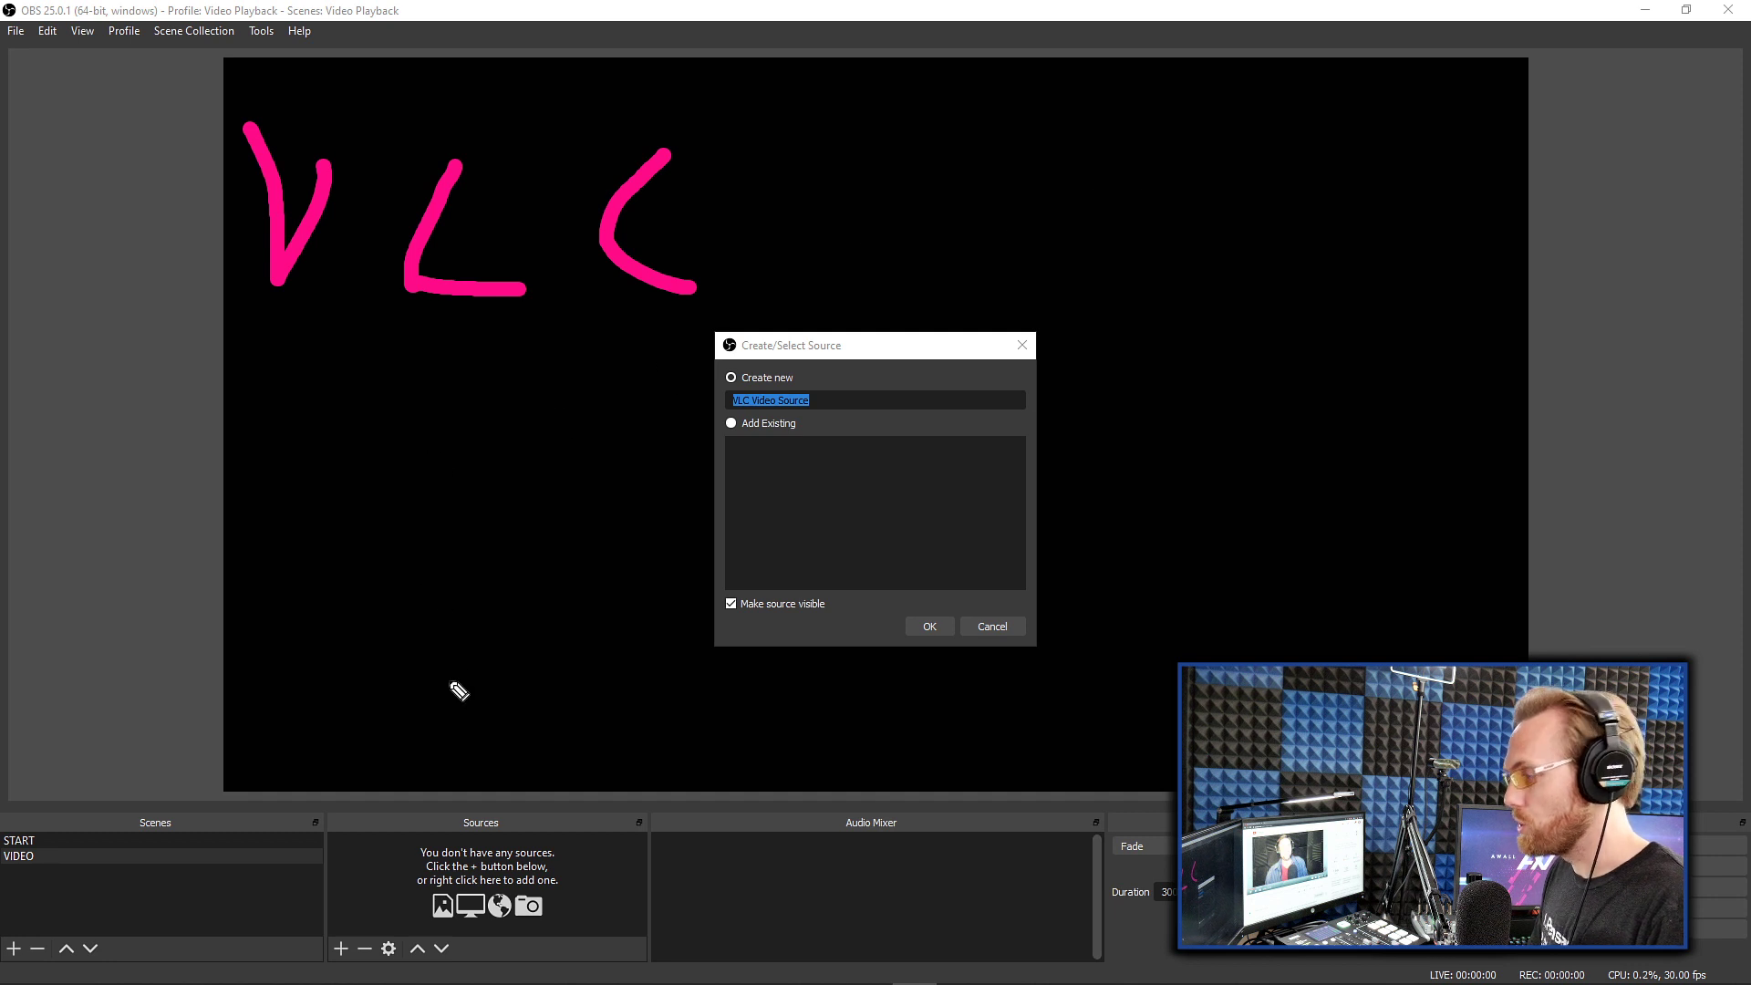
pyautogui.moveTo(449, 682); pyautogui.dragTo(360, 461)
pyautogui.moveTo(419, 347); pyautogui.dragTo(512, 453)
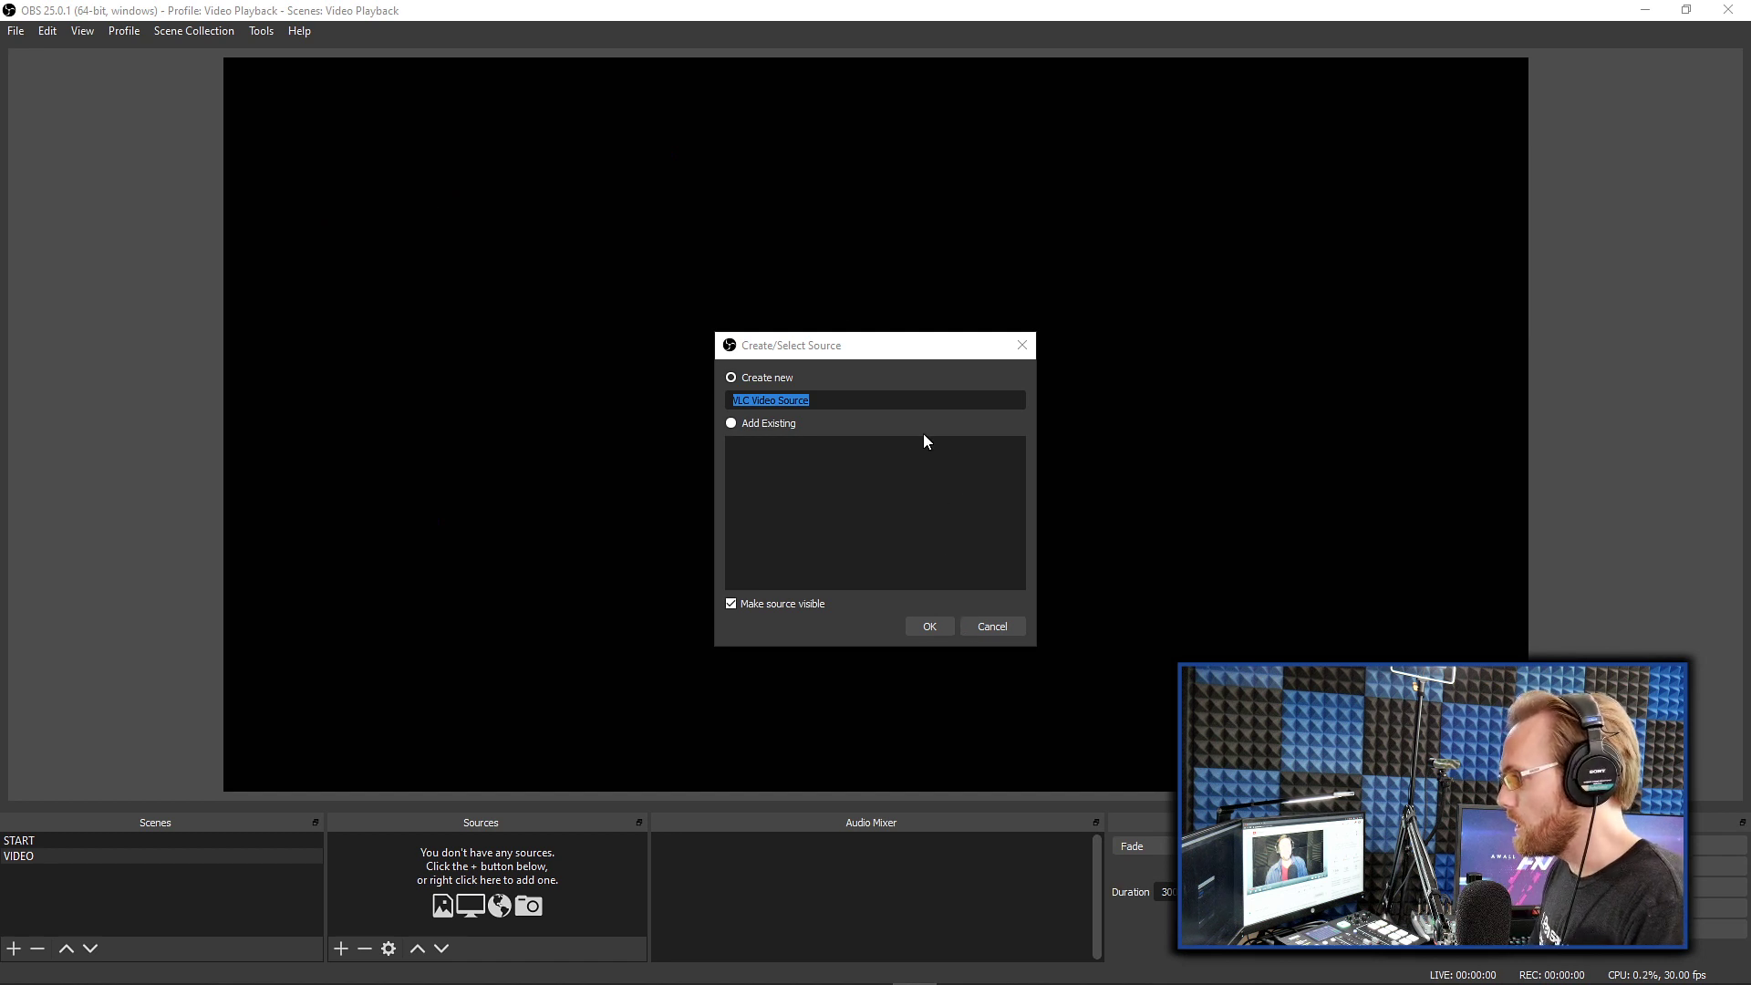
# Create the VLC Video Source with its default name and annotate its properties
pyautogui.click(945, 628)
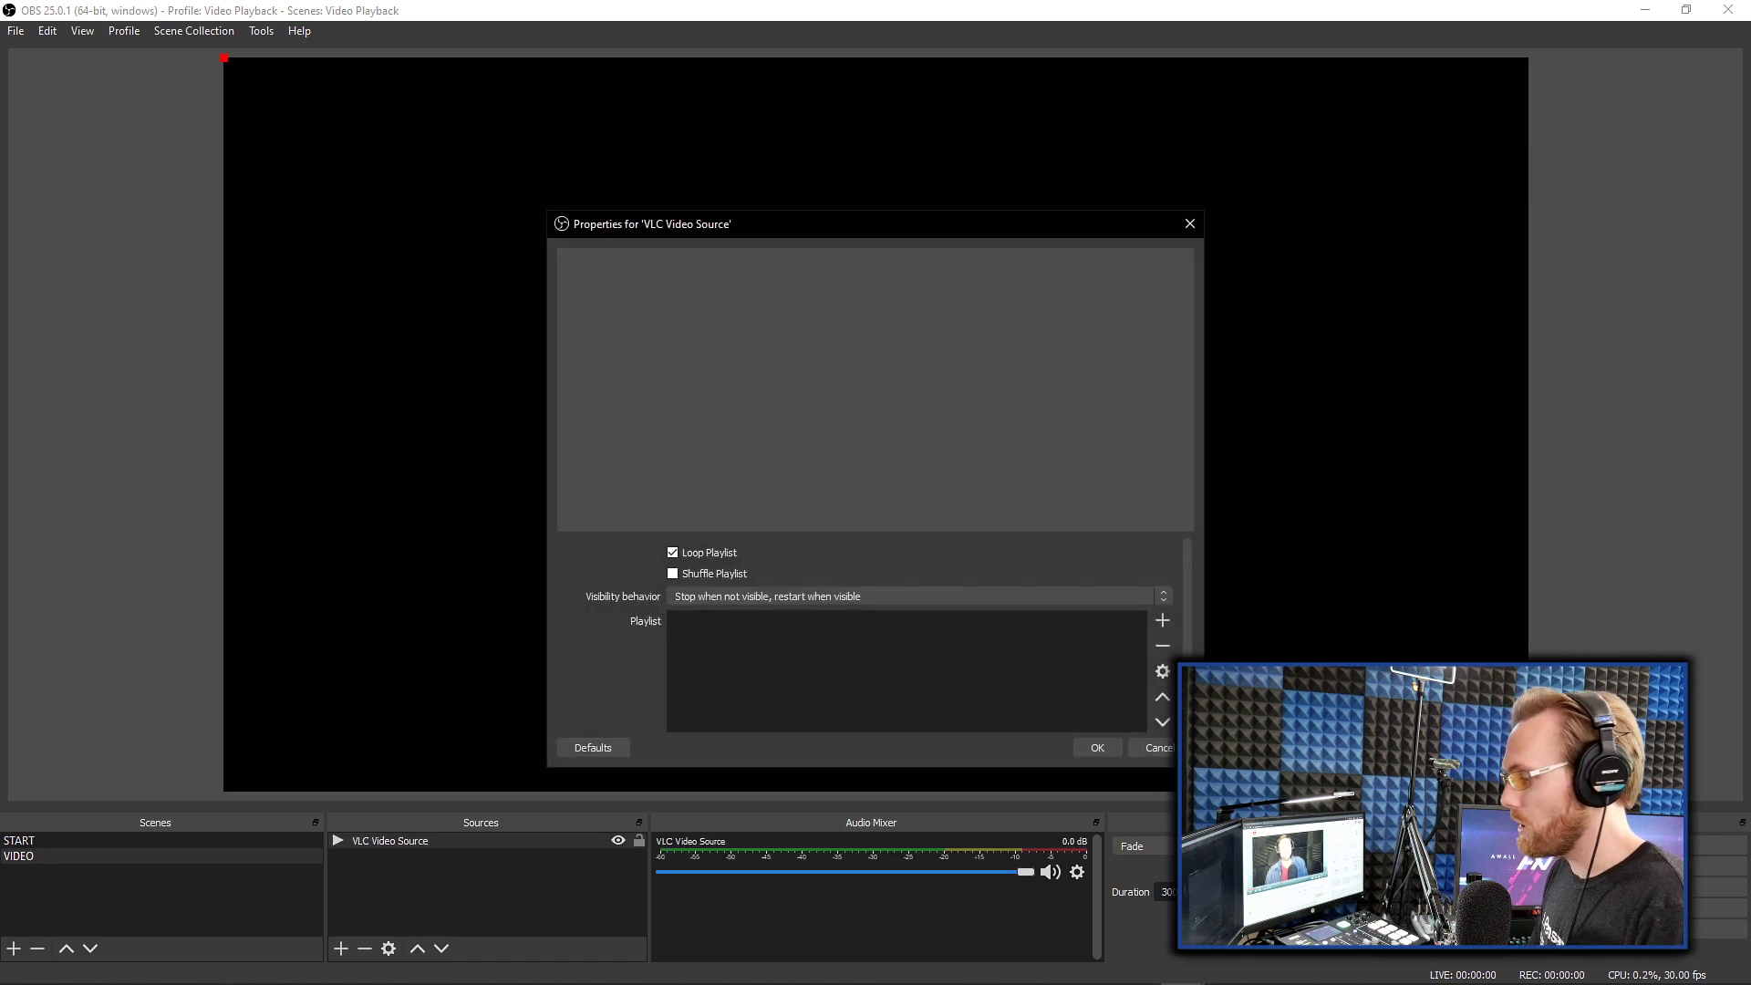
pyautogui.moveTo(606, 761)
pyautogui.mouseDown()
pyautogui.moveTo(442, 437)
pyautogui.moveTo(567, 80)
pyautogui.moveTo(1165, 279)
pyautogui.moveTo(1268, 604)
pyautogui.moveTo(1057, 808)
pyautogui.moveTo(689, 809)
pyautogui.moveTo(567, 756)
pyautogui.mouseUp()
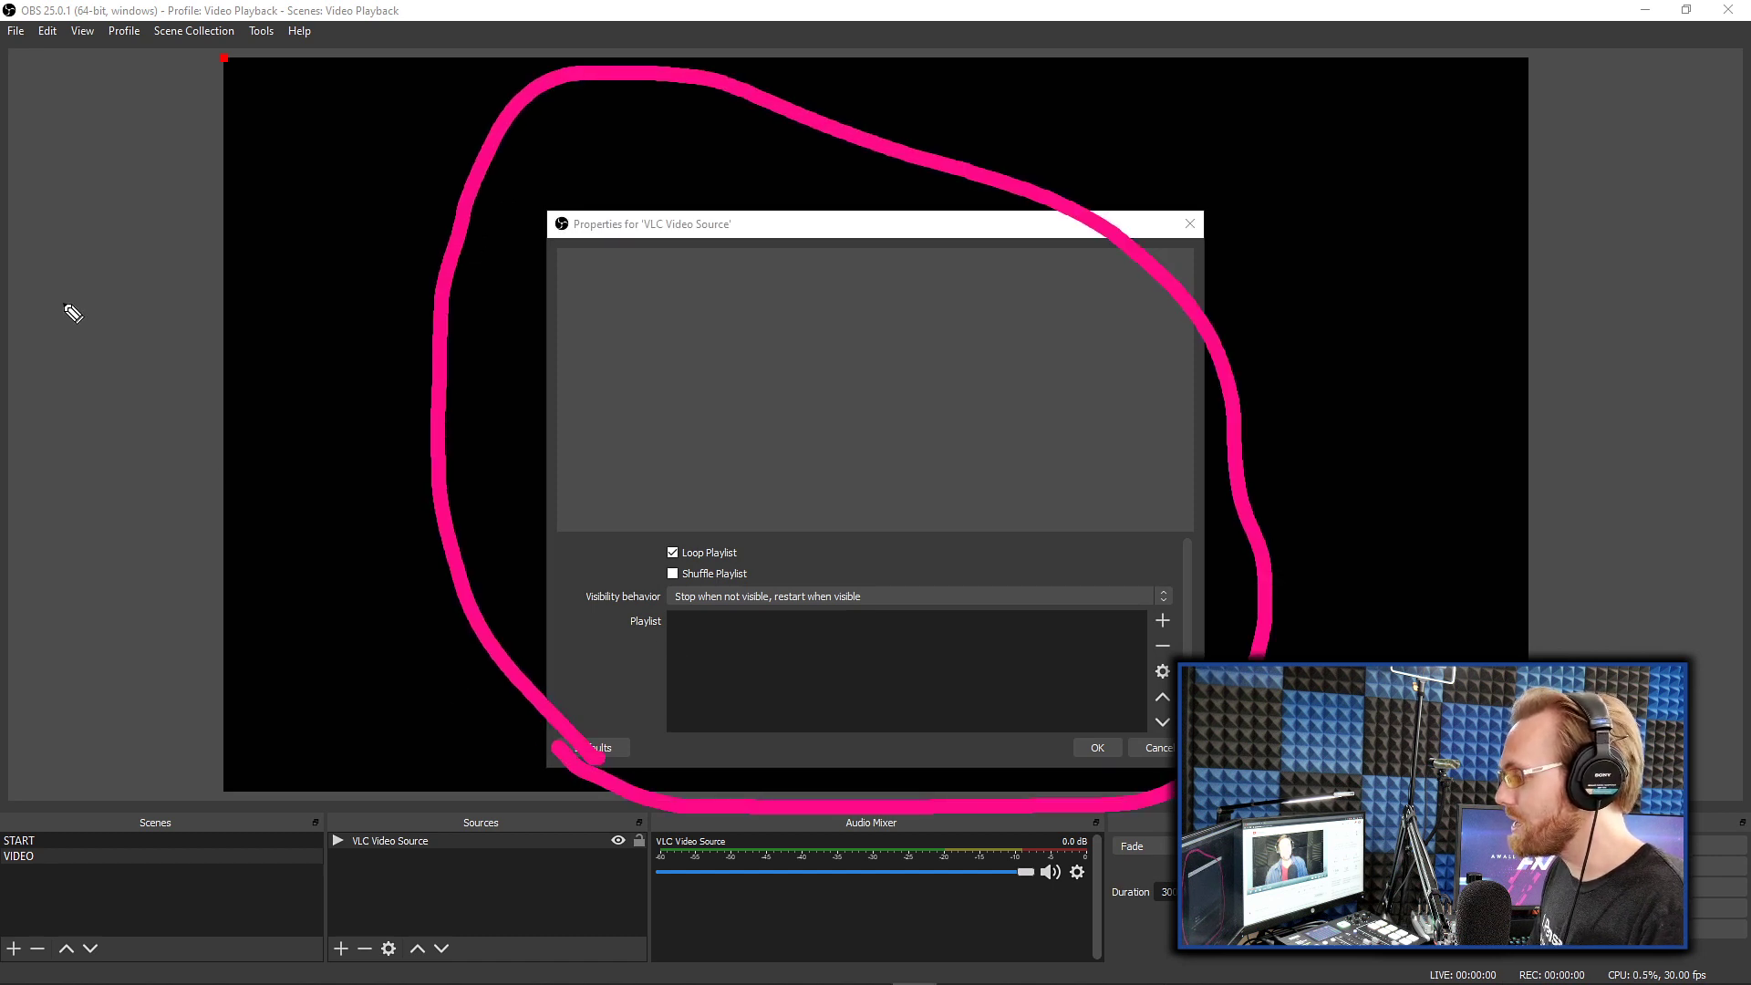
pyautogui.moveTo(57, 248)
pyautogui.mouseDown()
pyautogui.moveTo(343, 313)
pyautogui.moveTo(315, 406)
pyautogui.mouseUp()
pyautogui.moveTo(1470, 156); pyautogui.dragTo(1216, 299)
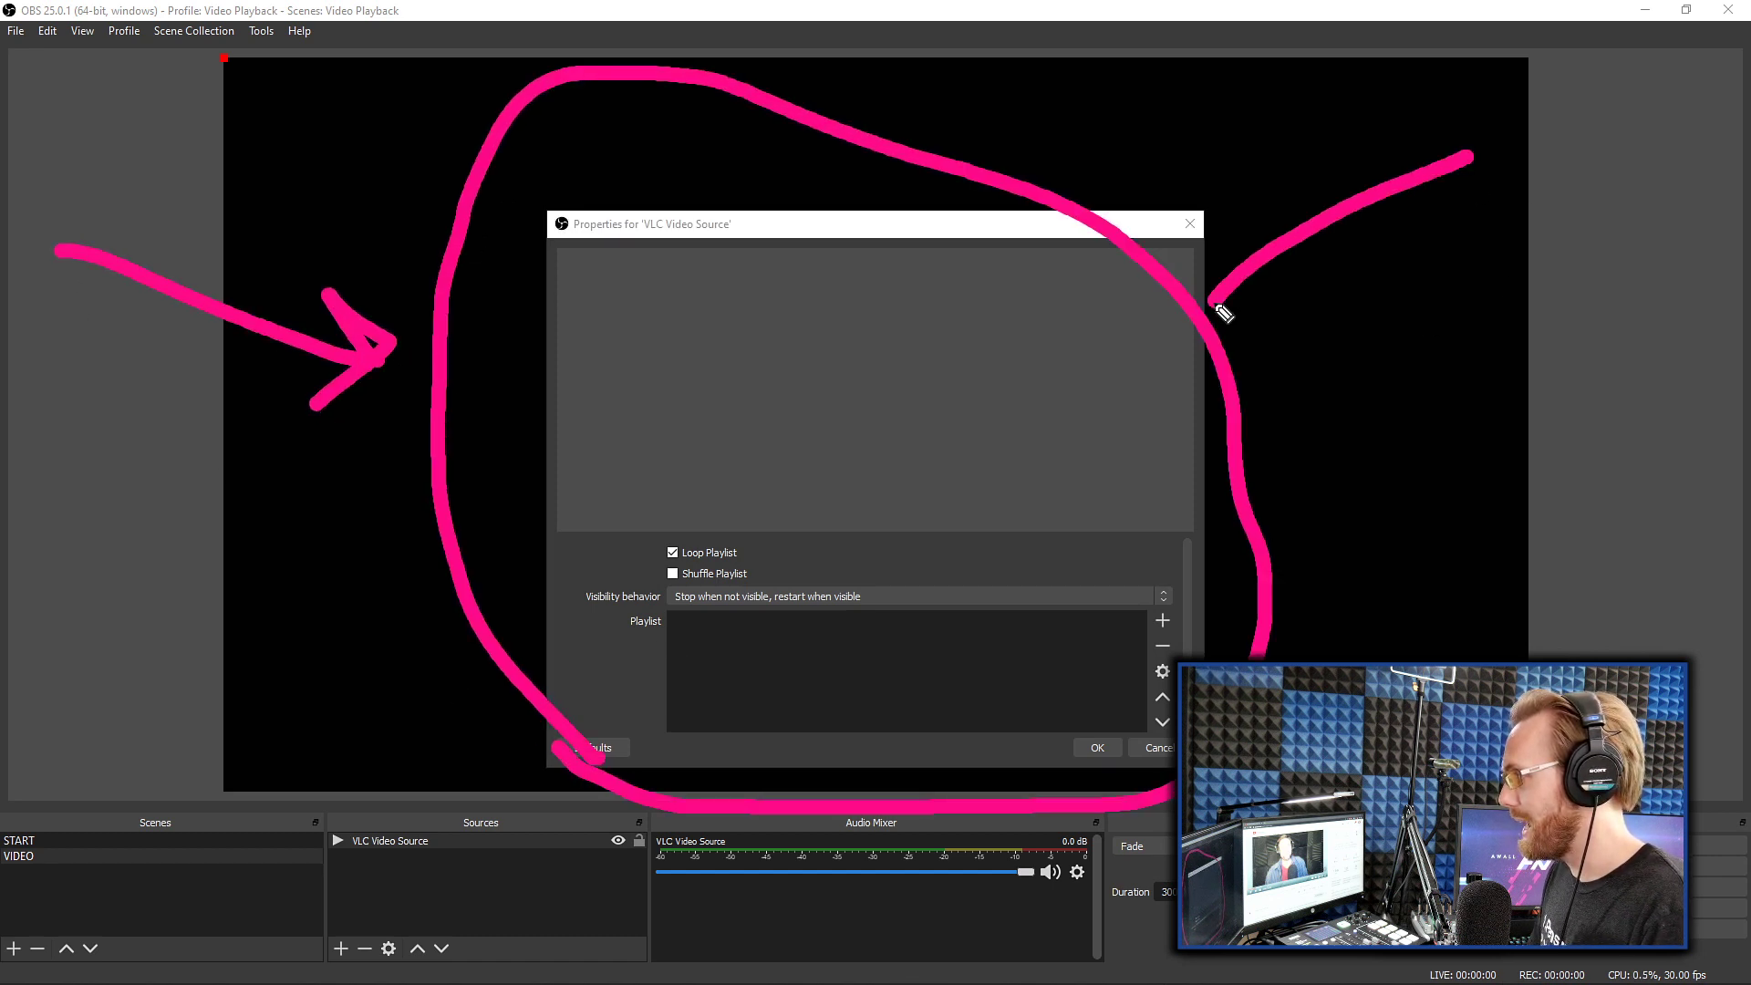
pyautogui.moveTo(1213, 223); pyautogui.dragTo(1310, 305)
pyautogui.moveTo(1647, 523); pyautogui.dragTo(1333, 493)
pyautogui.moveTo(1363, 436); pyautogui.dragTo(1427, 536)
pyautogui.press('Escape')
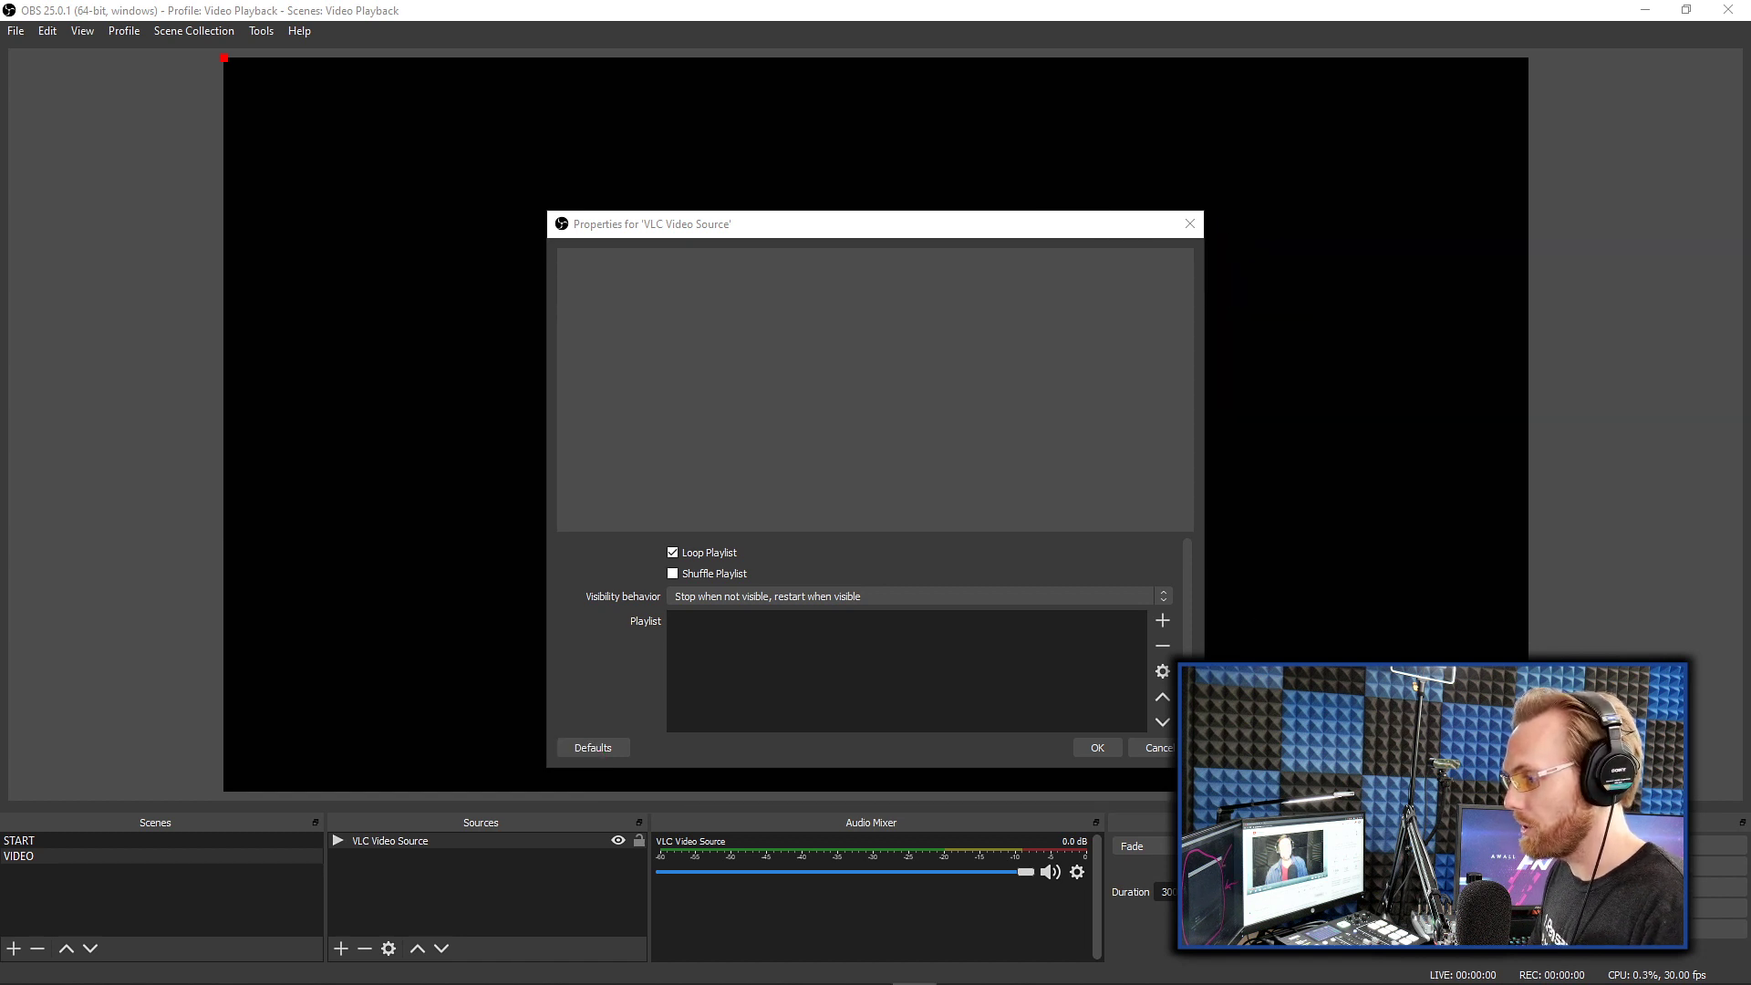
# Add 'The BIGGEST Challenge Creators Face in 2020' and 'Why Production Quality Doesn't Matter' files to the playlist
pyautogui.click(1163, 622)
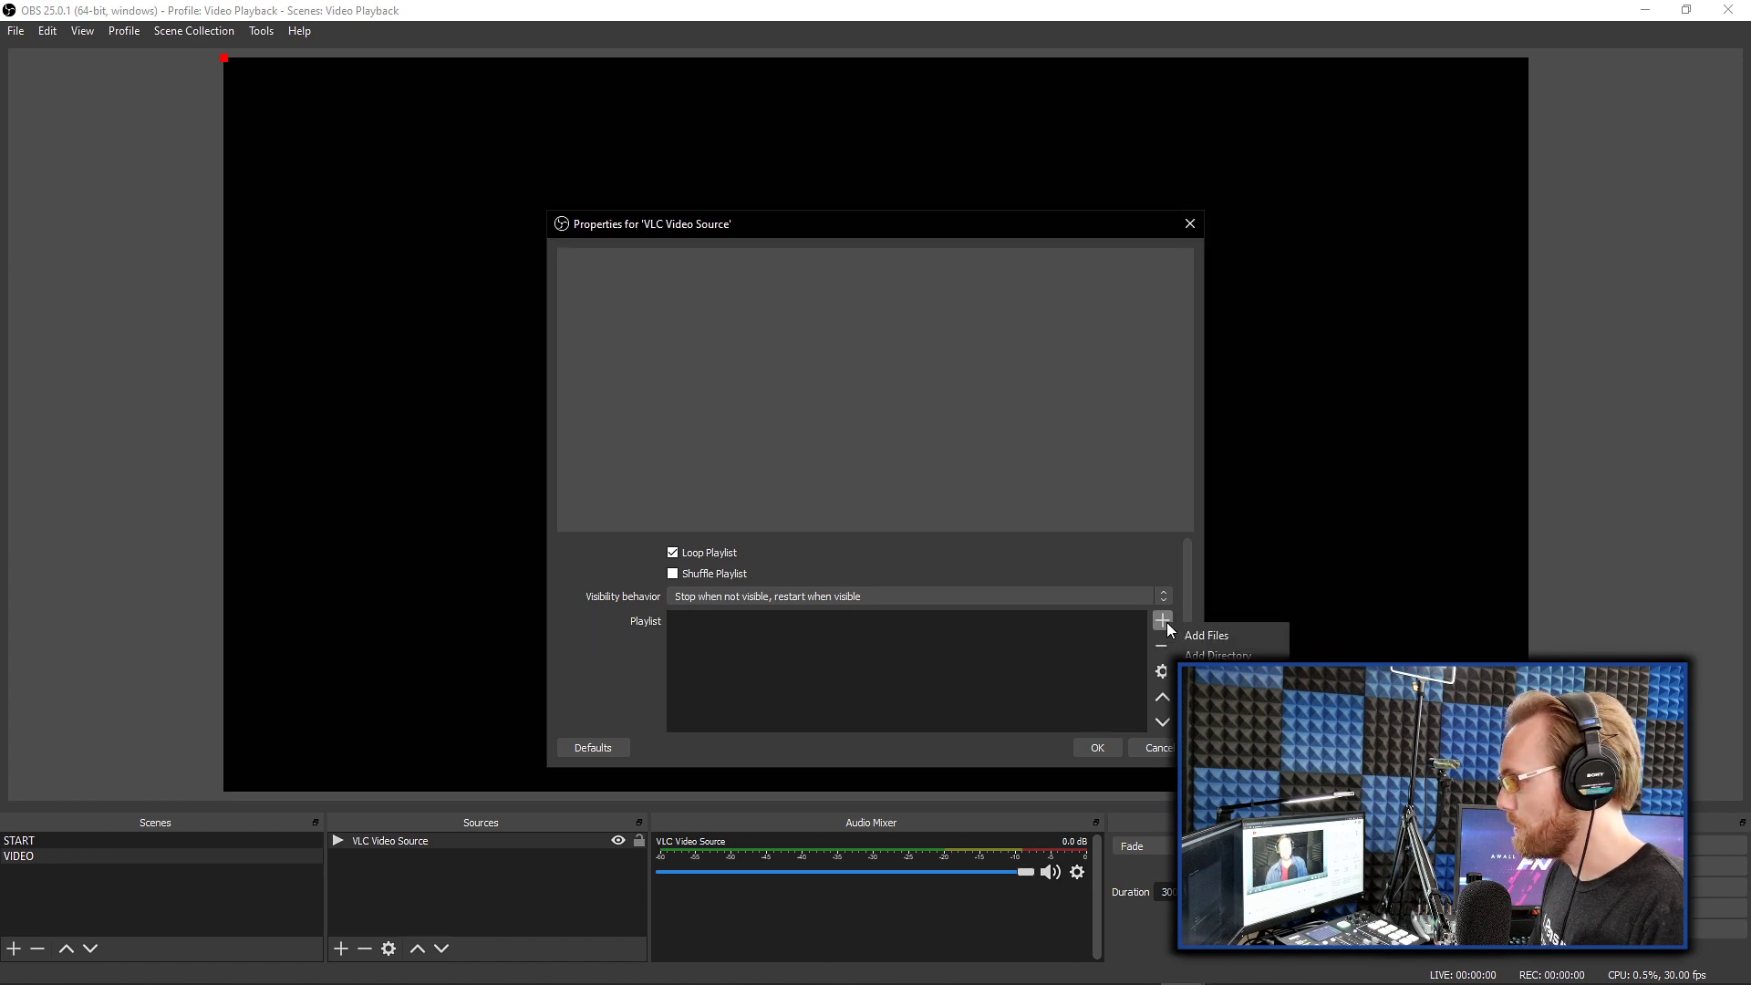
pyautogui.click(1229, 636)
pyautogui.click(535, 173)
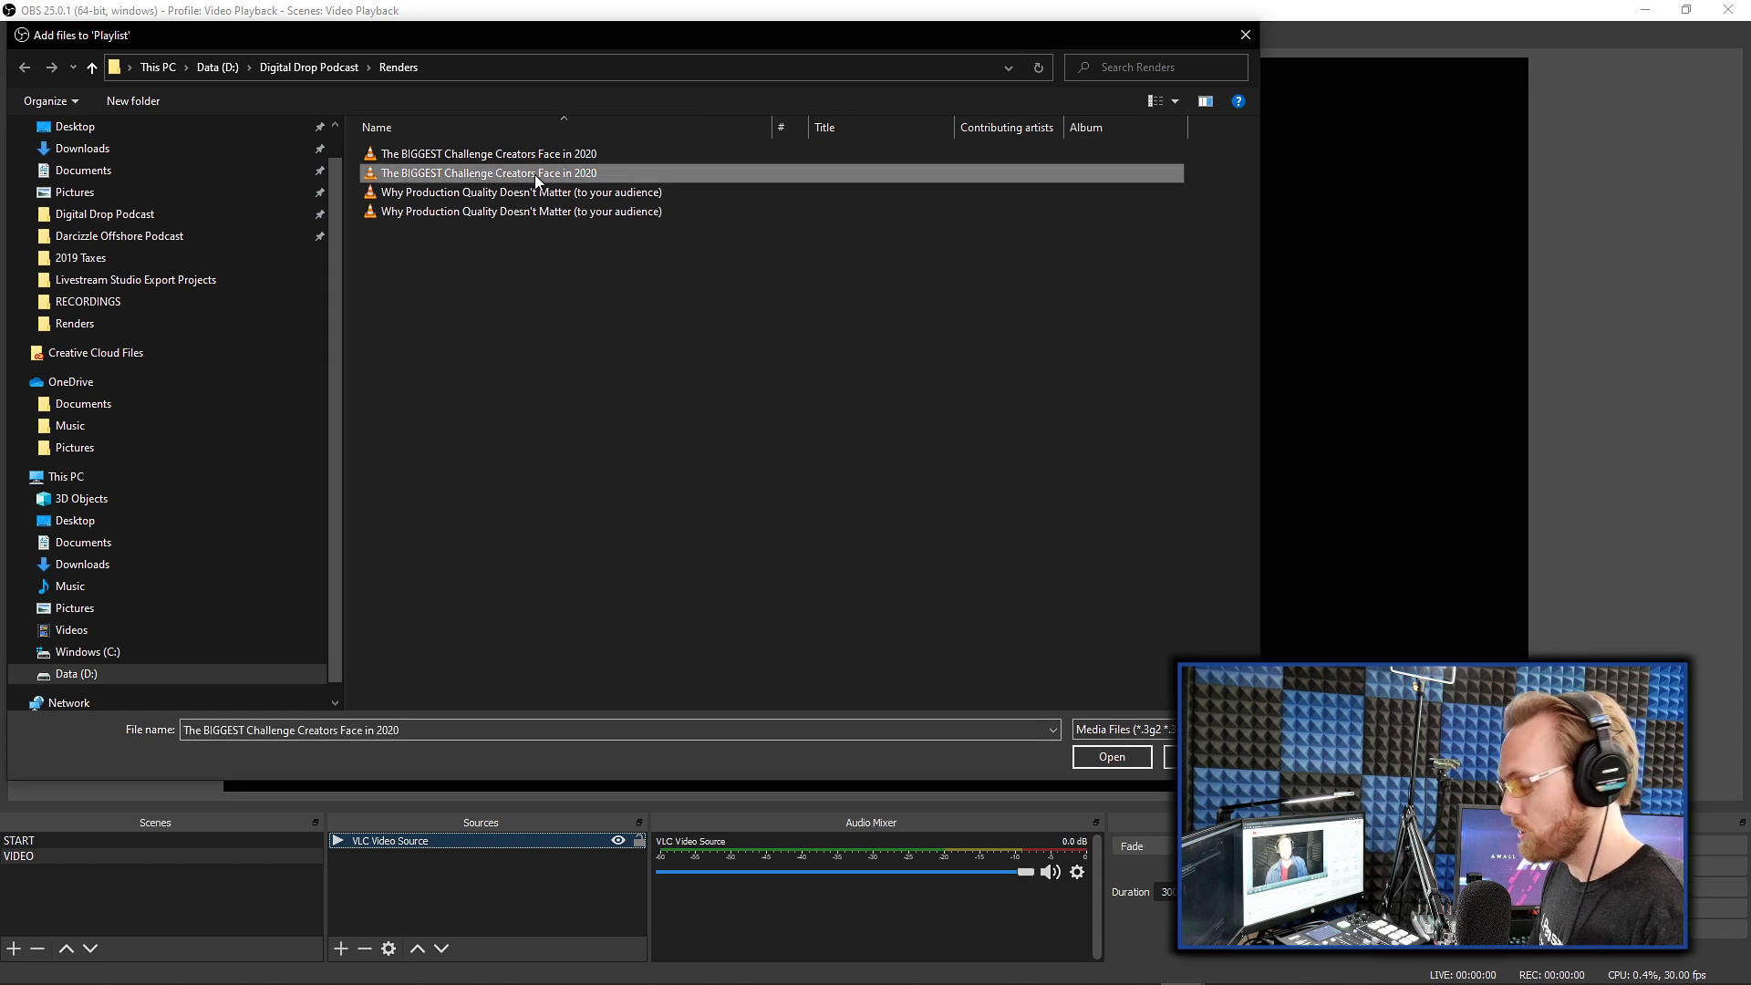
pyautogui.keyDown('ctrl'); pyautogui.click(531, 210); pyautogui.keyUp('ctrl')
pyautogui.keyDown('ctrl'); pyautogui.click(531, 210); pyautogui.keyUp('ctrl')
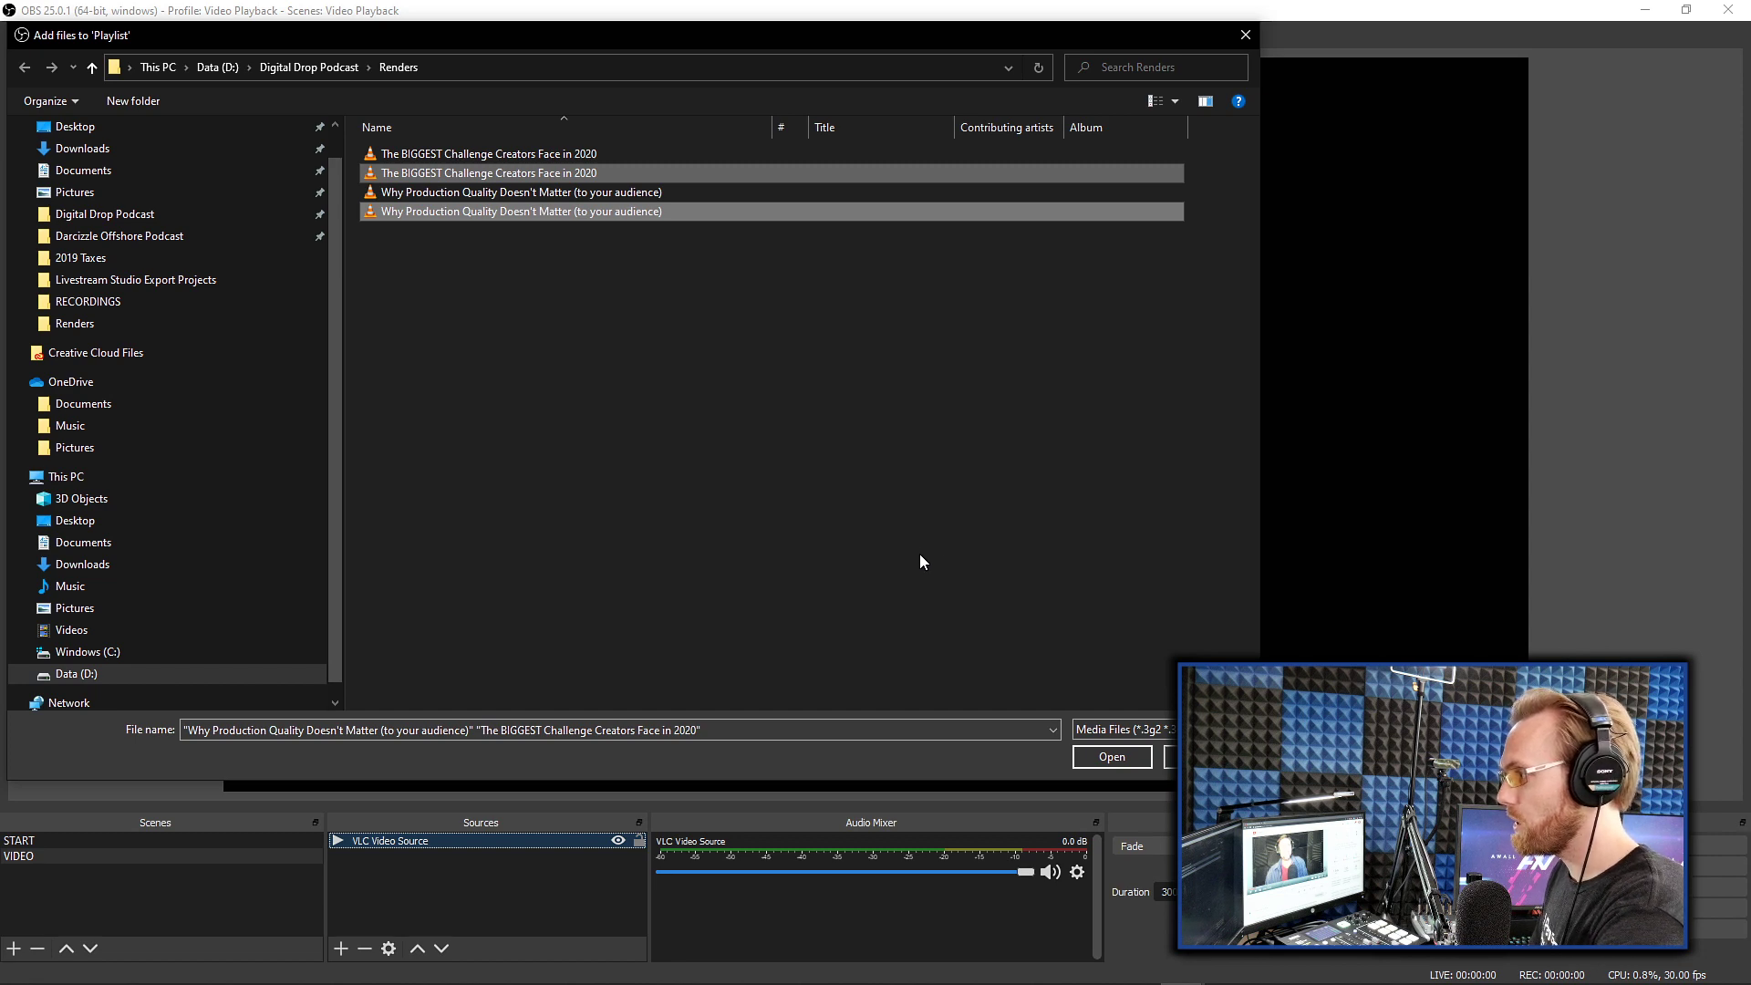
pyautogui.click(1111, 756)
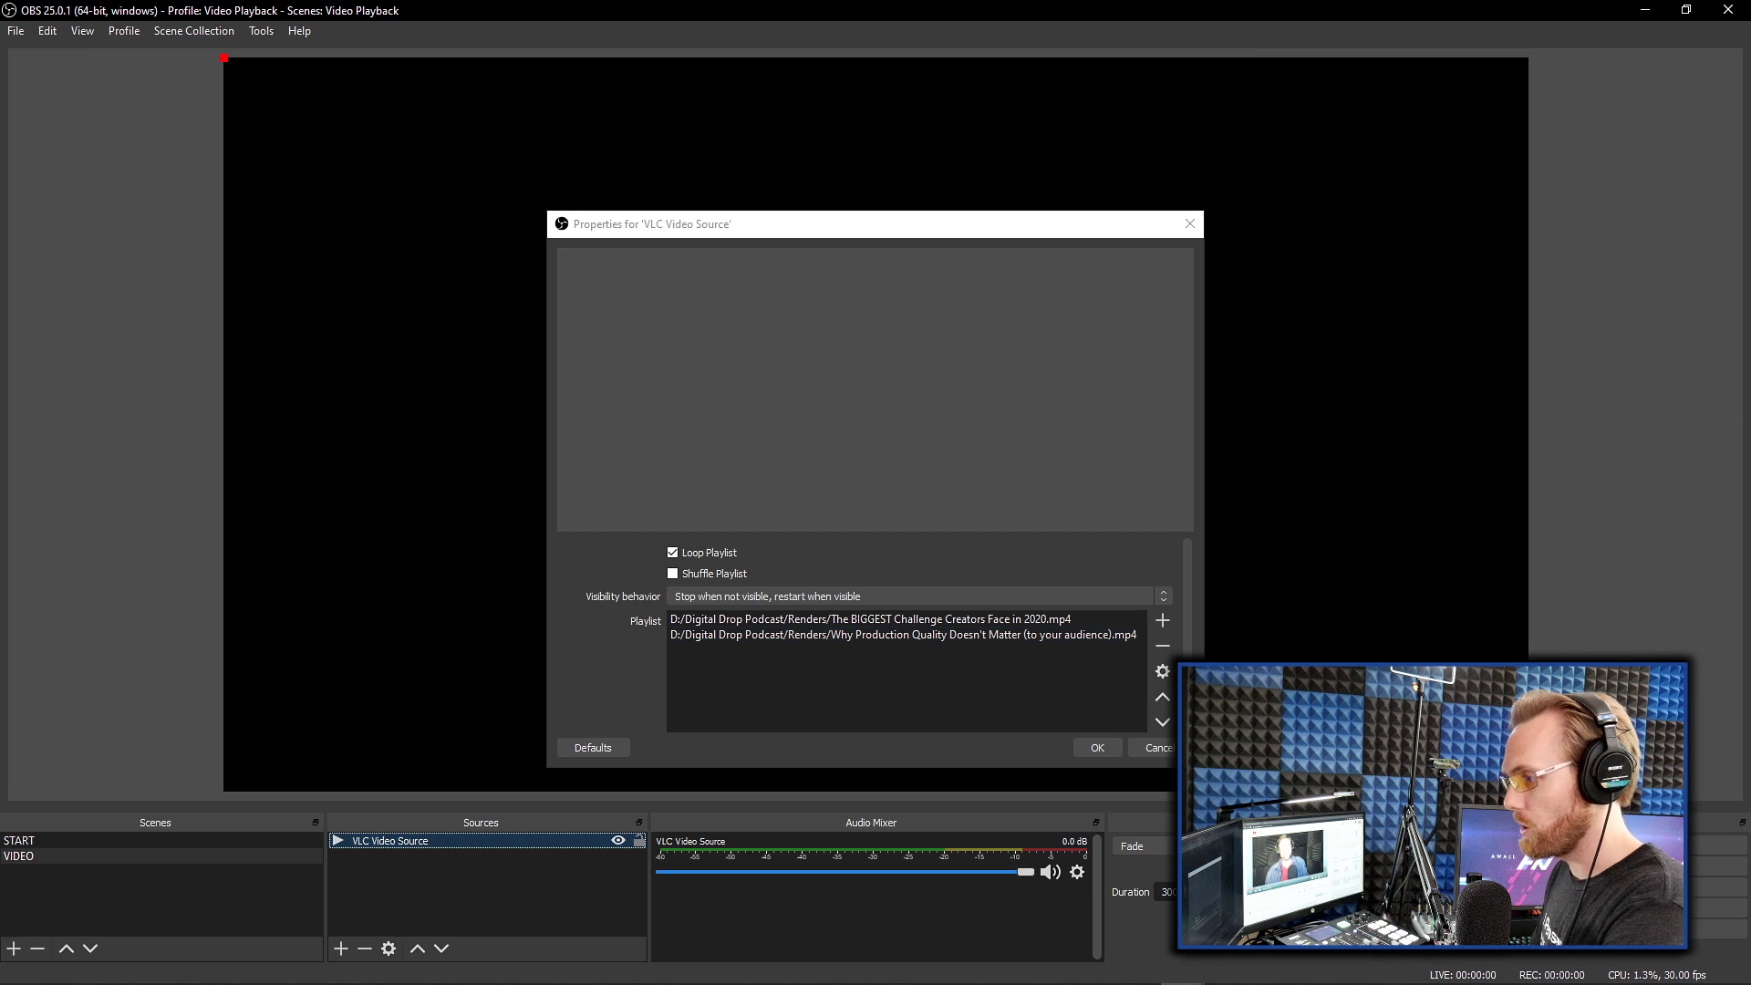
# Check the Loop Playlist options and Visibility behavior dropdown, leaving looping on and defaults unchanged
pyautogui.click(641, 549)
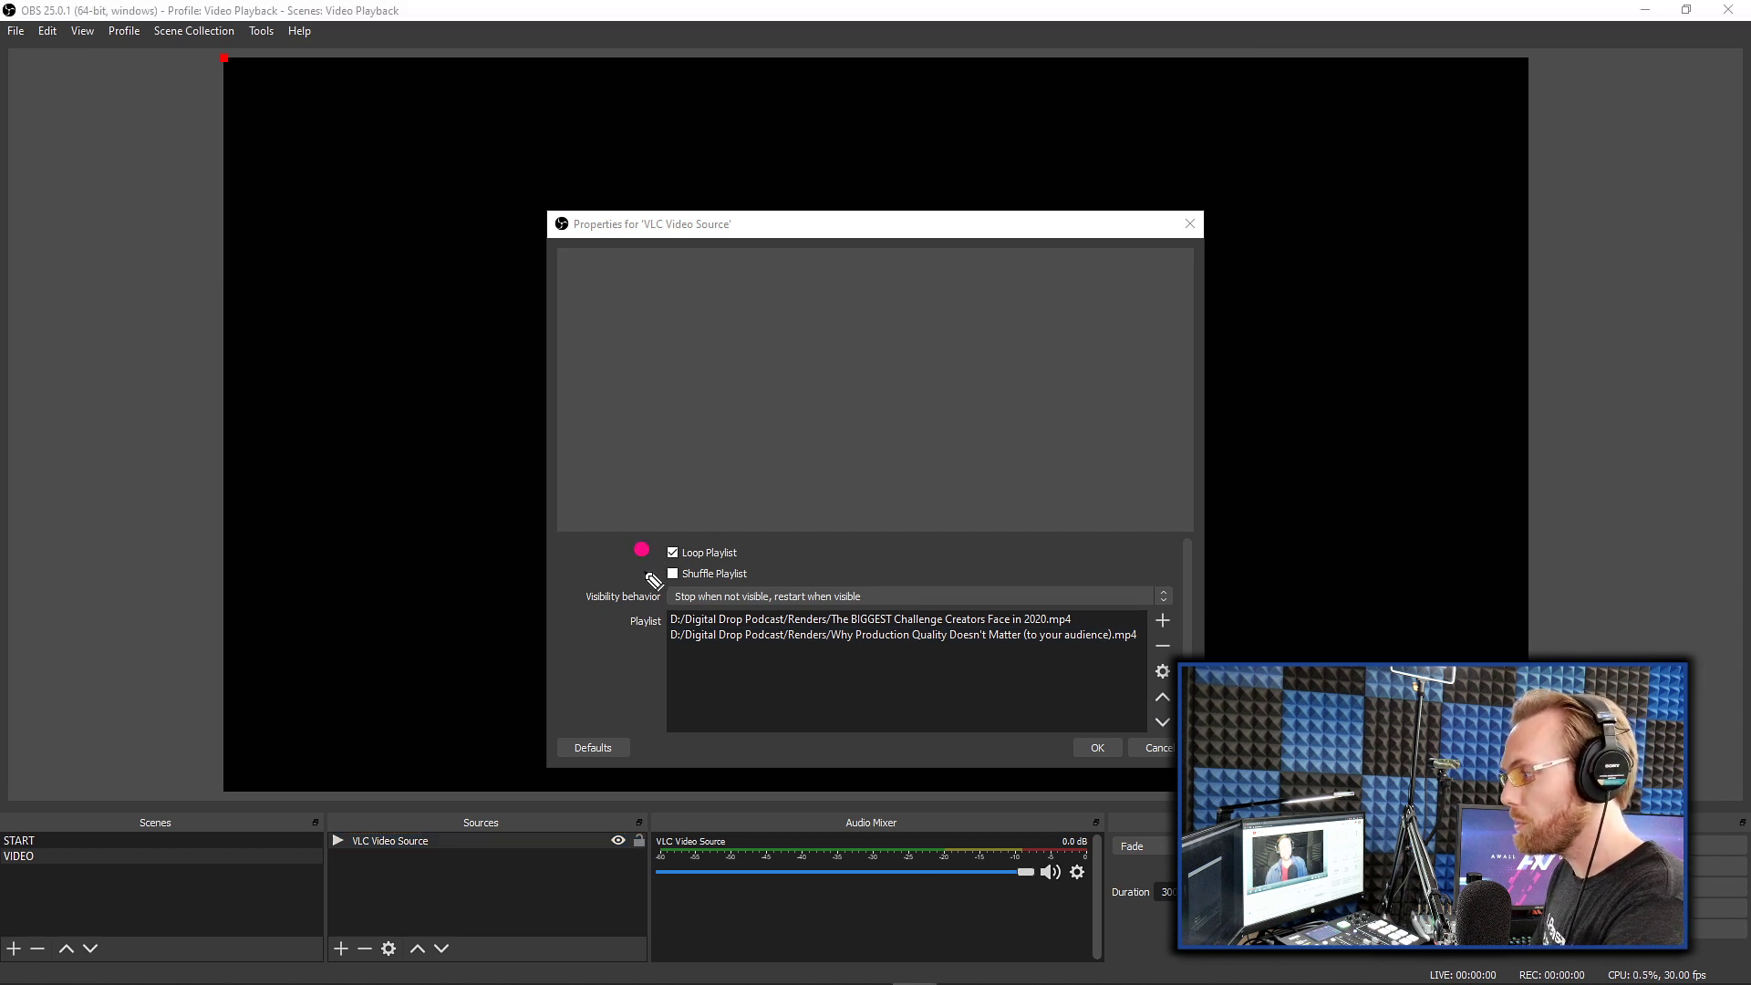
pyautogui.click(638, 571)
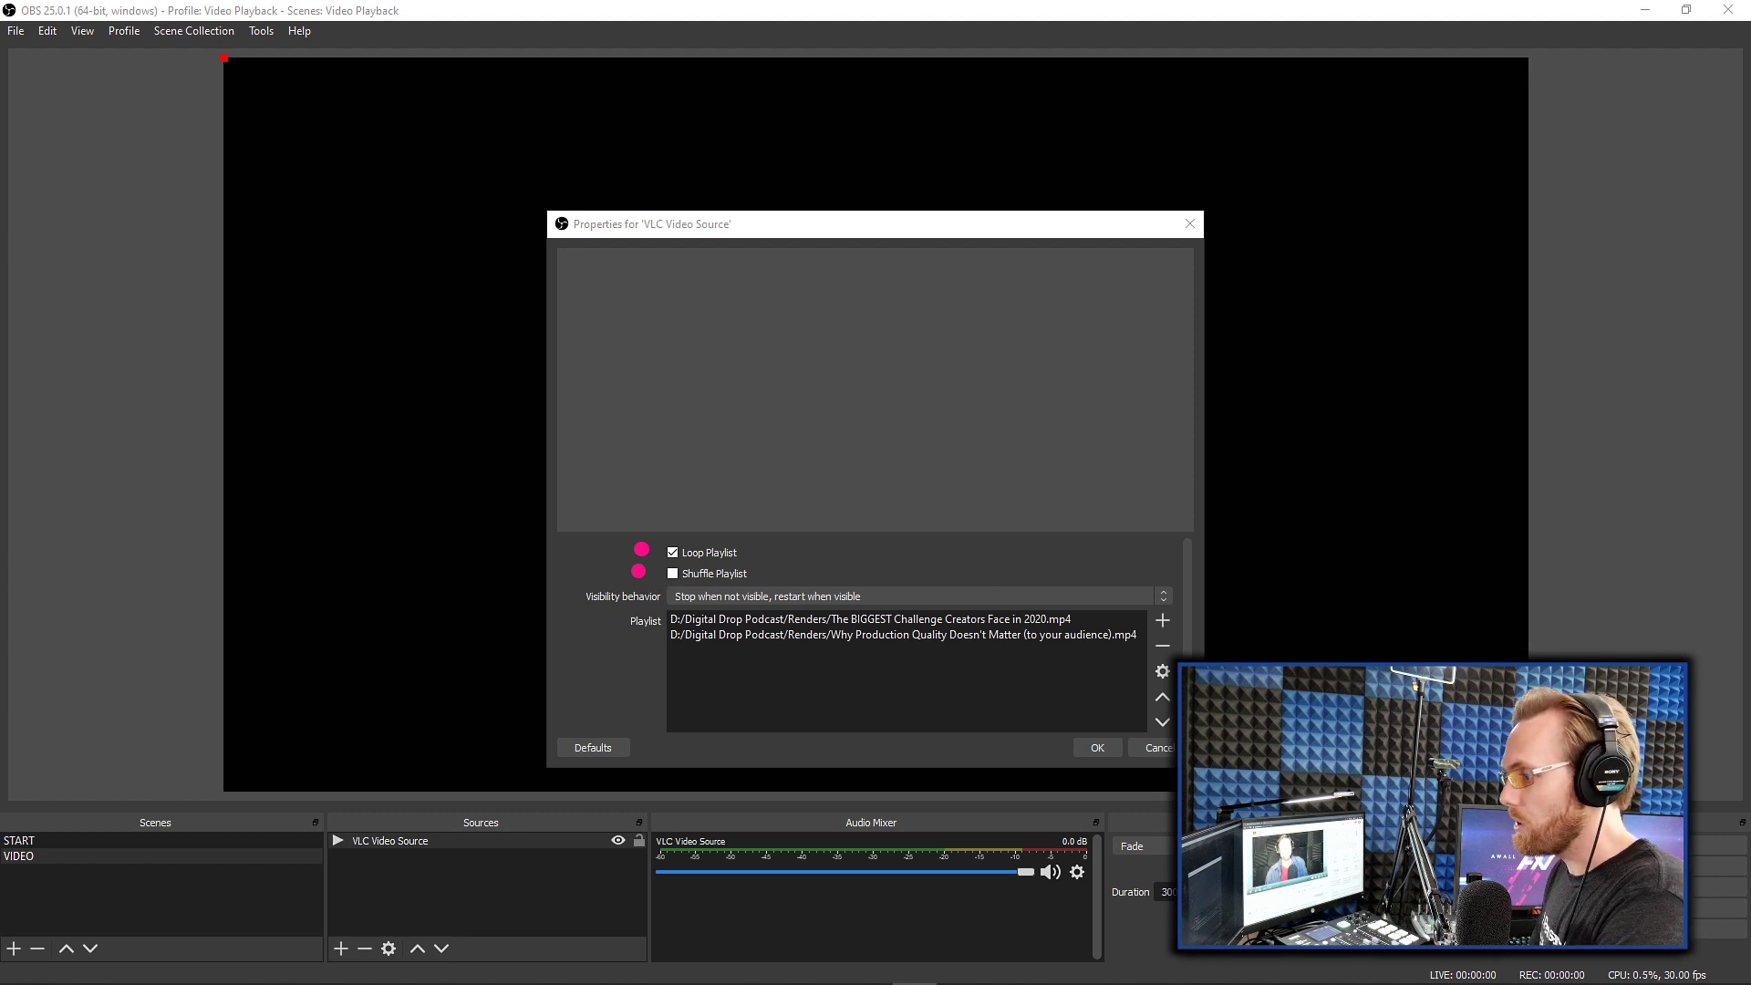
pyautogui.click(1164, 594)
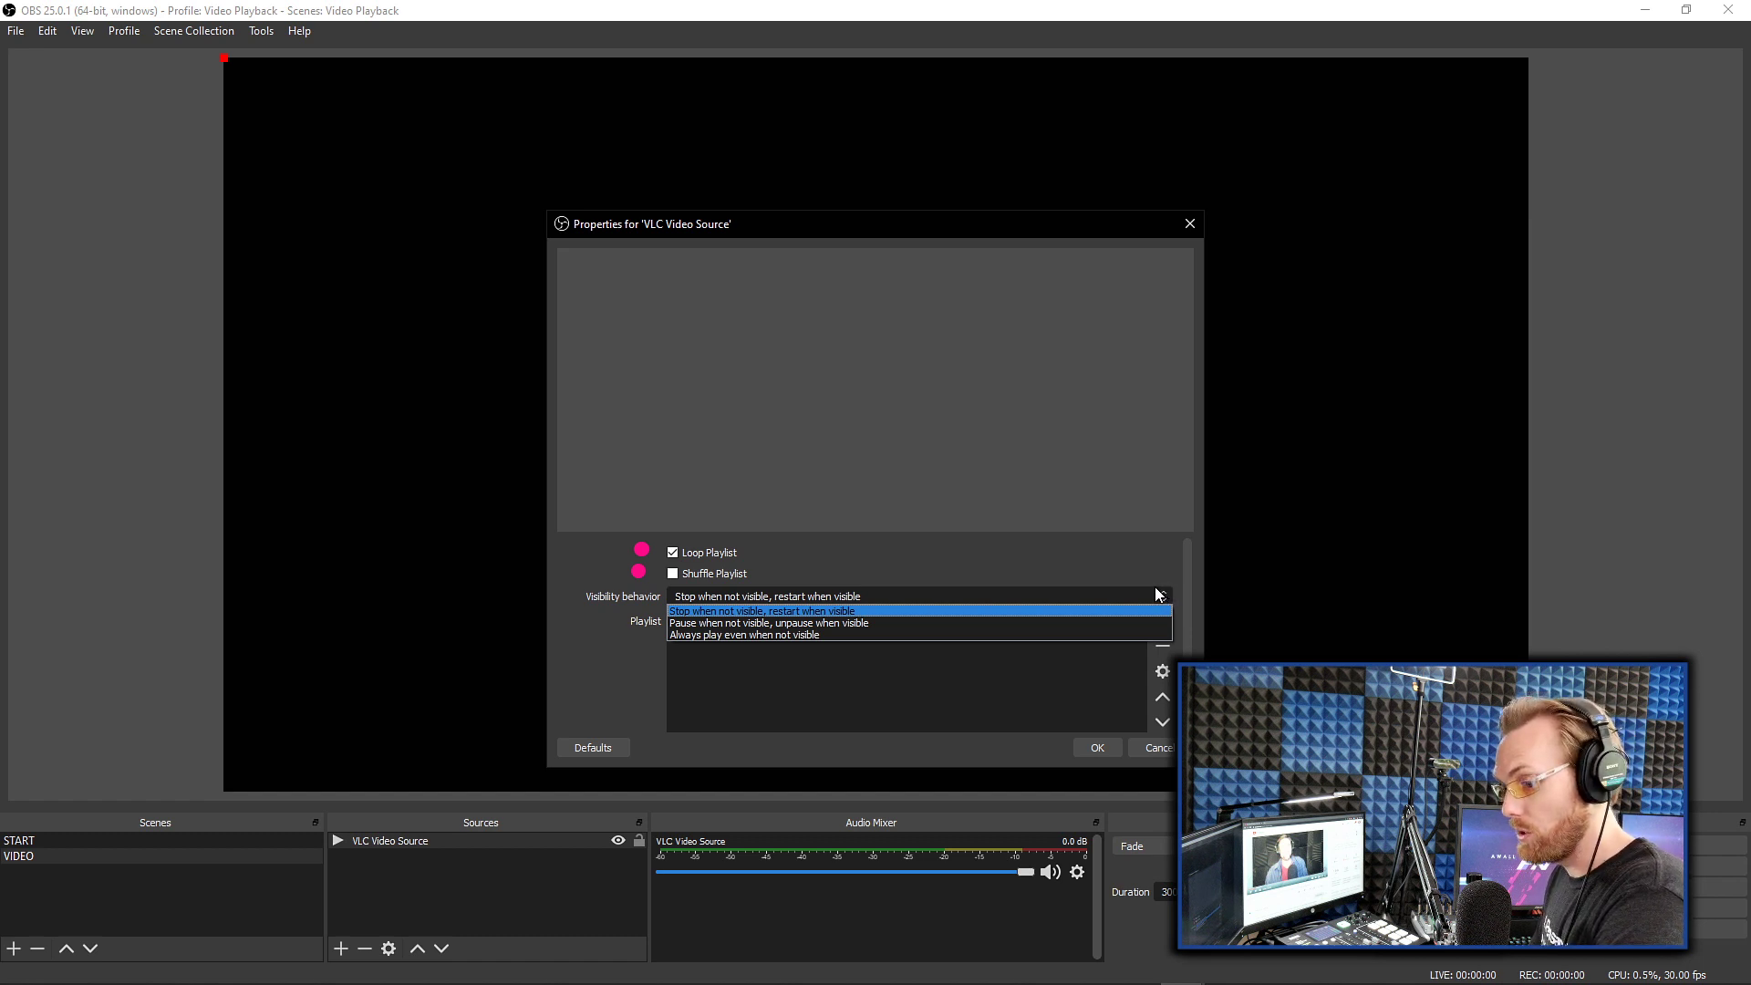
pyautogui.click(1154, 589)
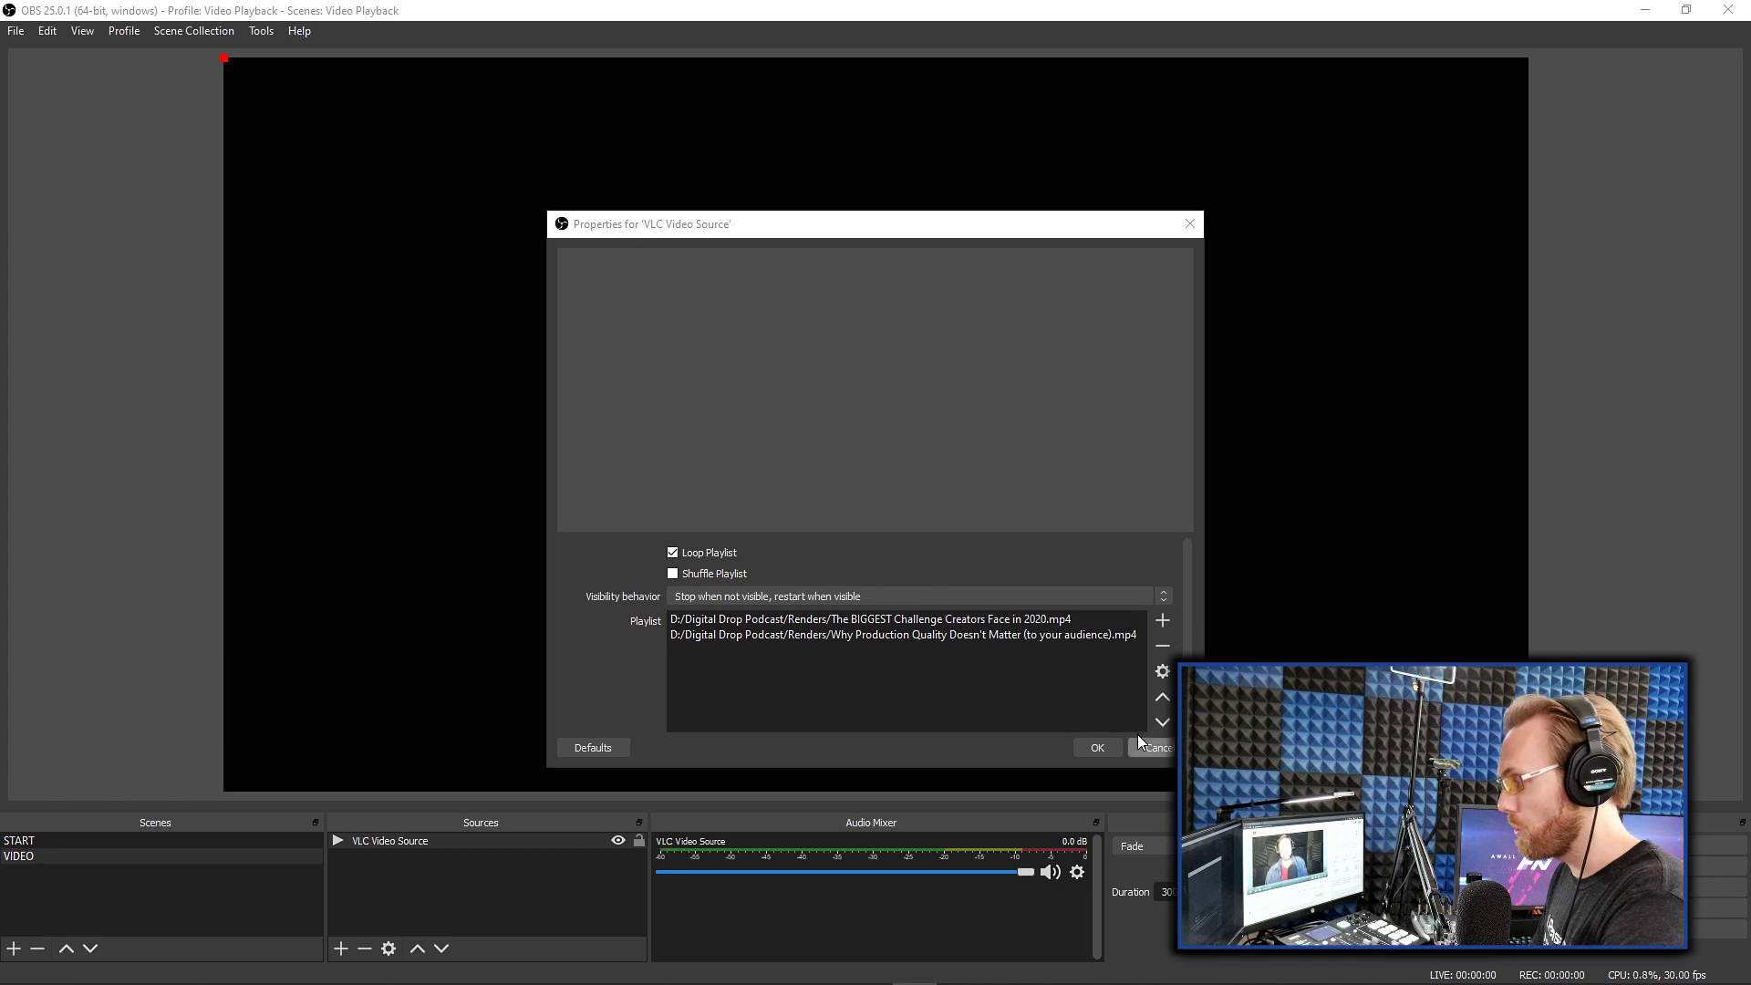
# Confirm the VLC source settings and fit its video to the whole canvas
pyautogui.click(1103, 747)
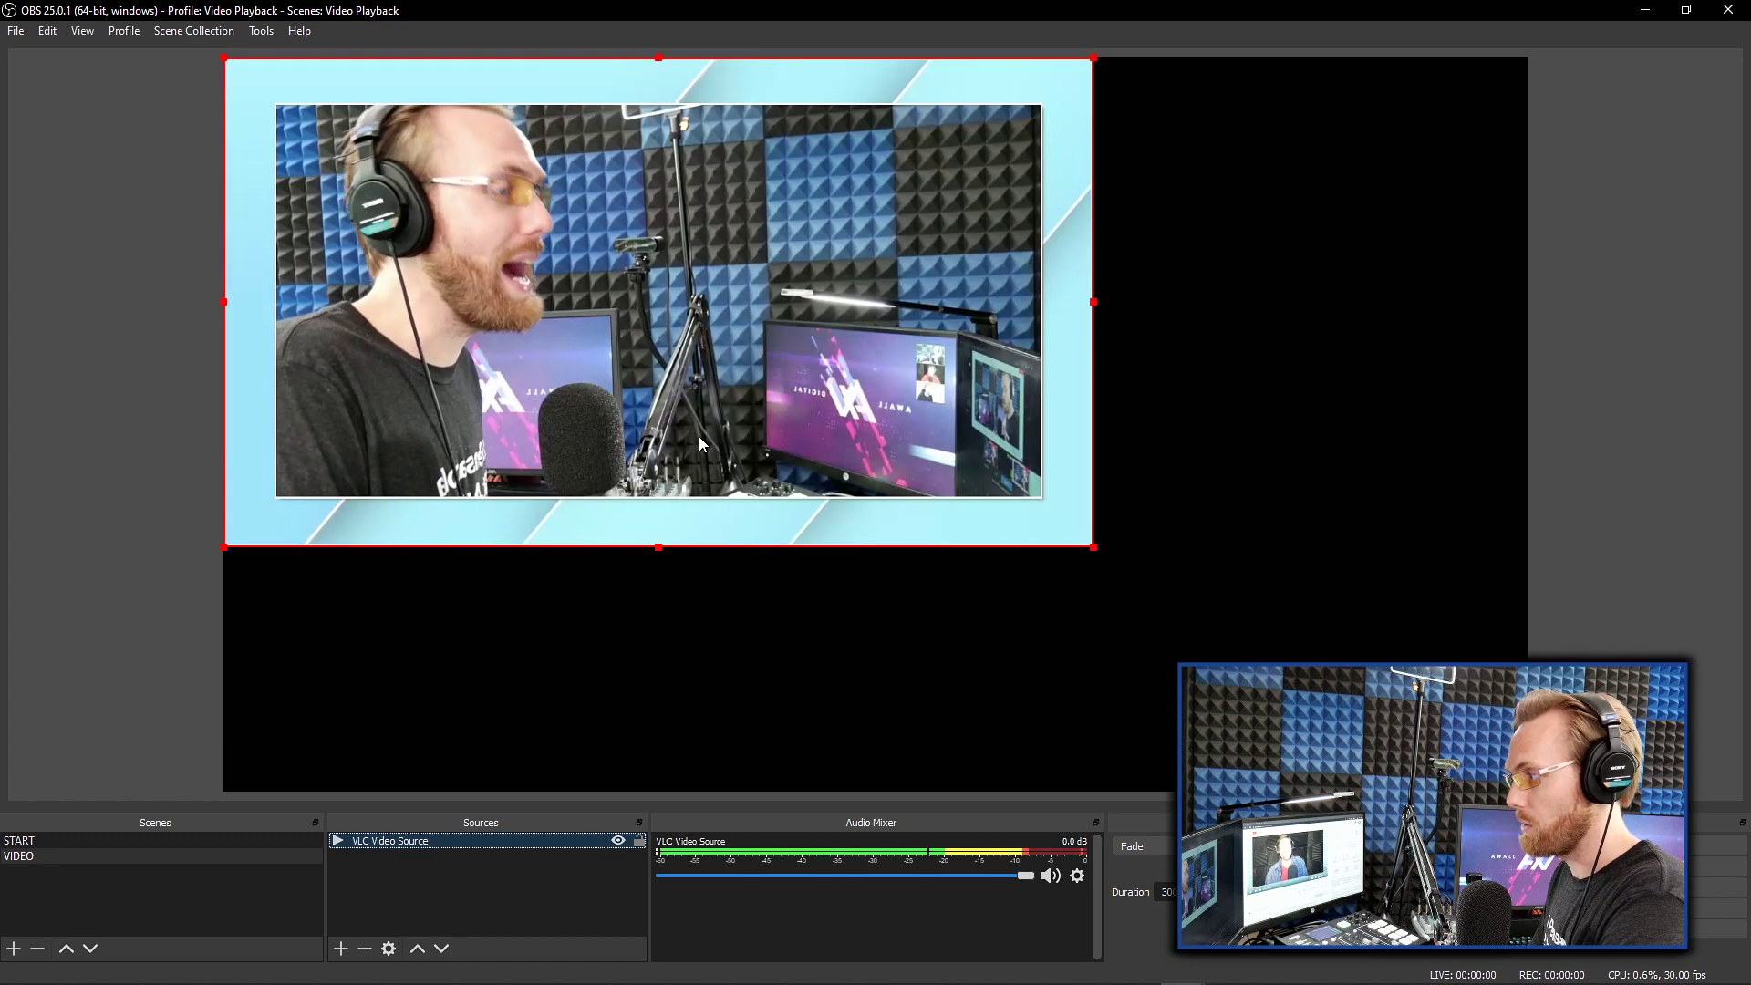
pyautogui.rightClick(670, 305)
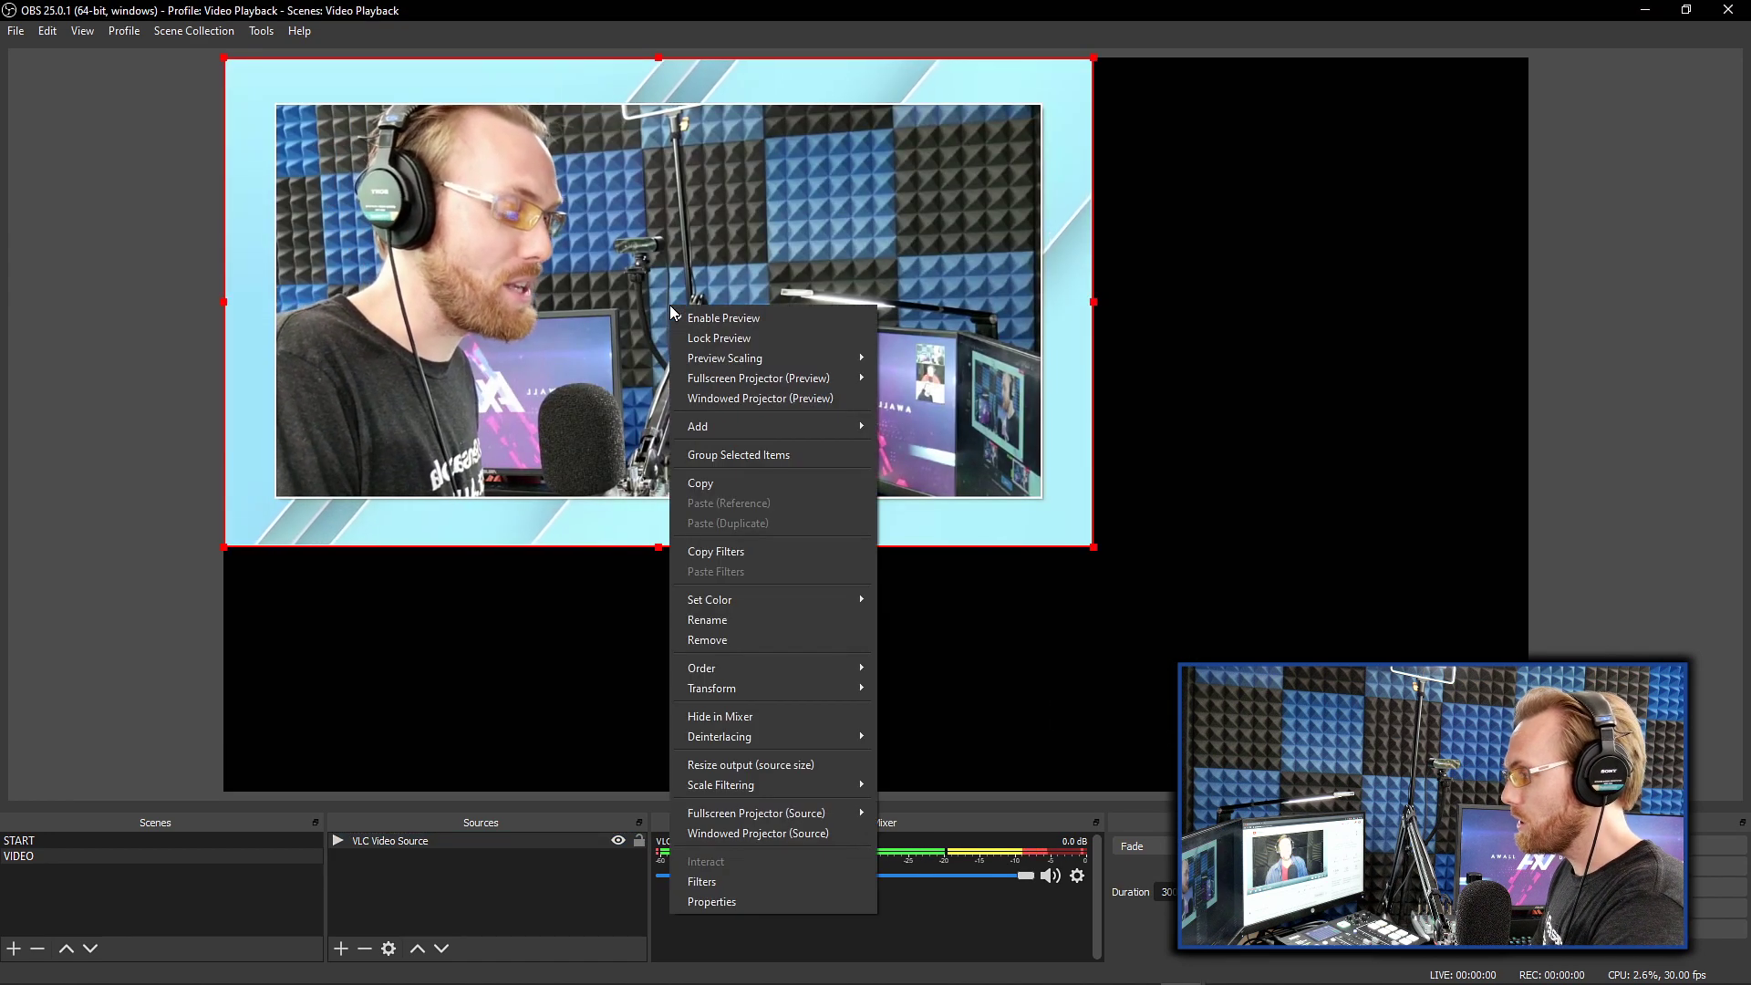
pyautogui.moveTo(810, 688)
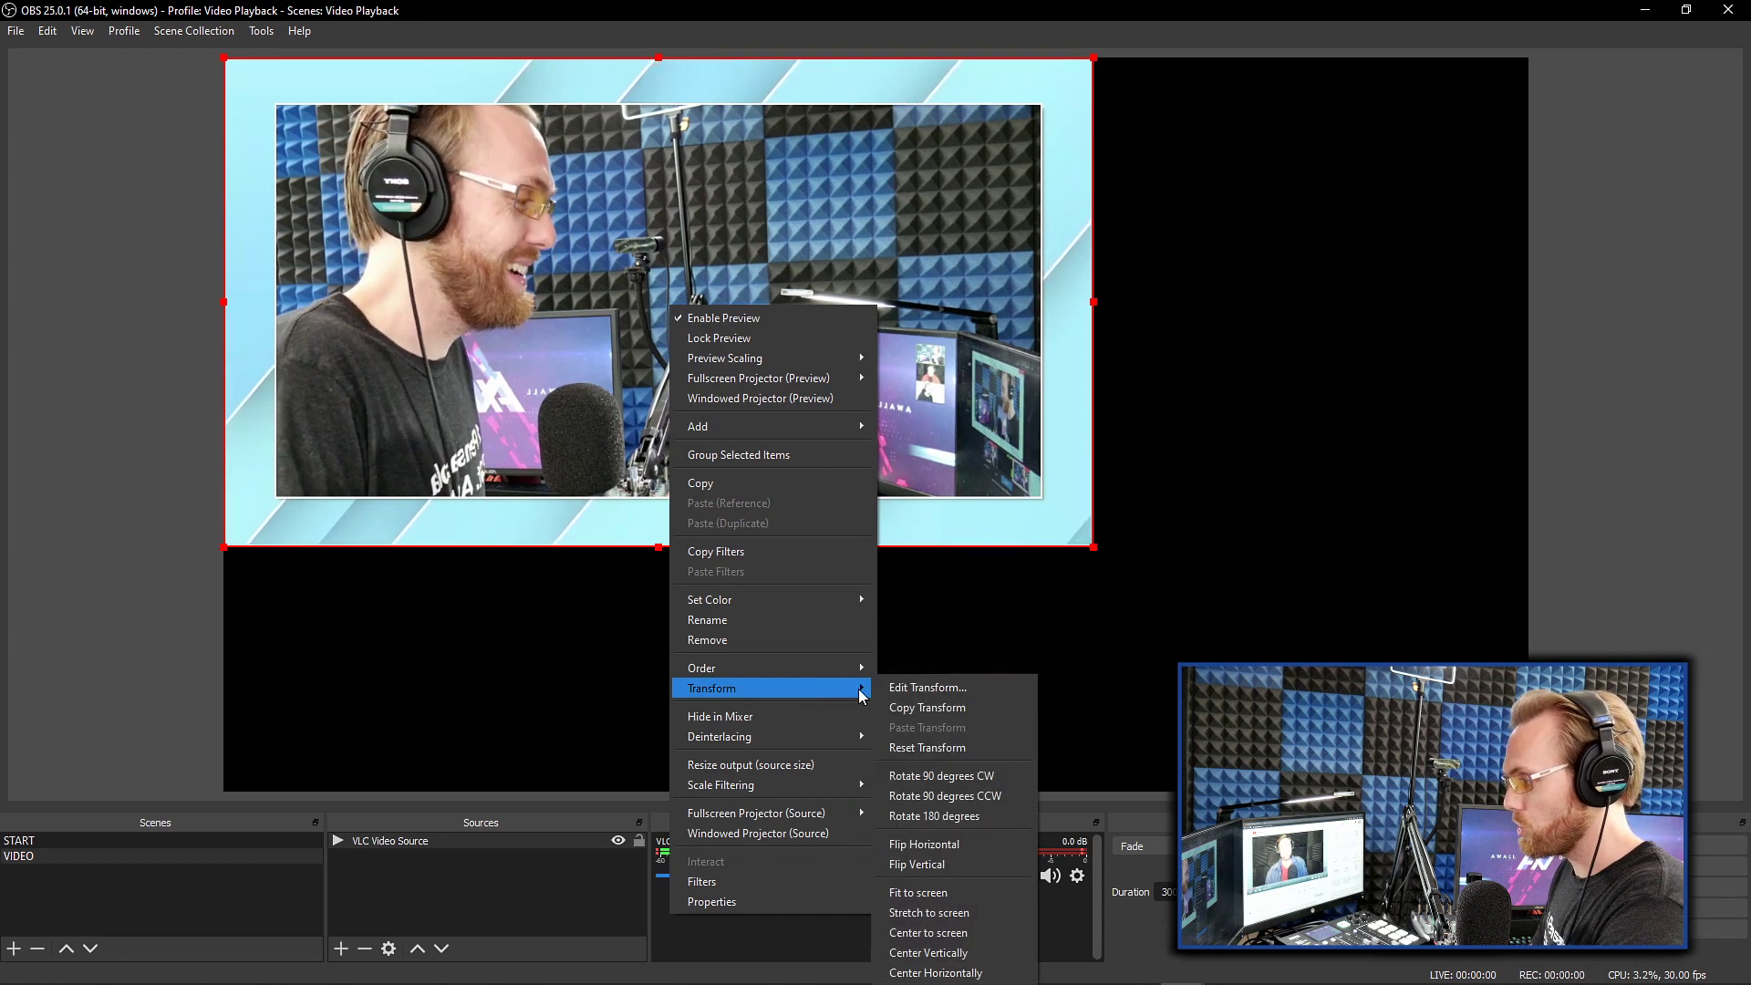
pyautogui.click(959, 892)
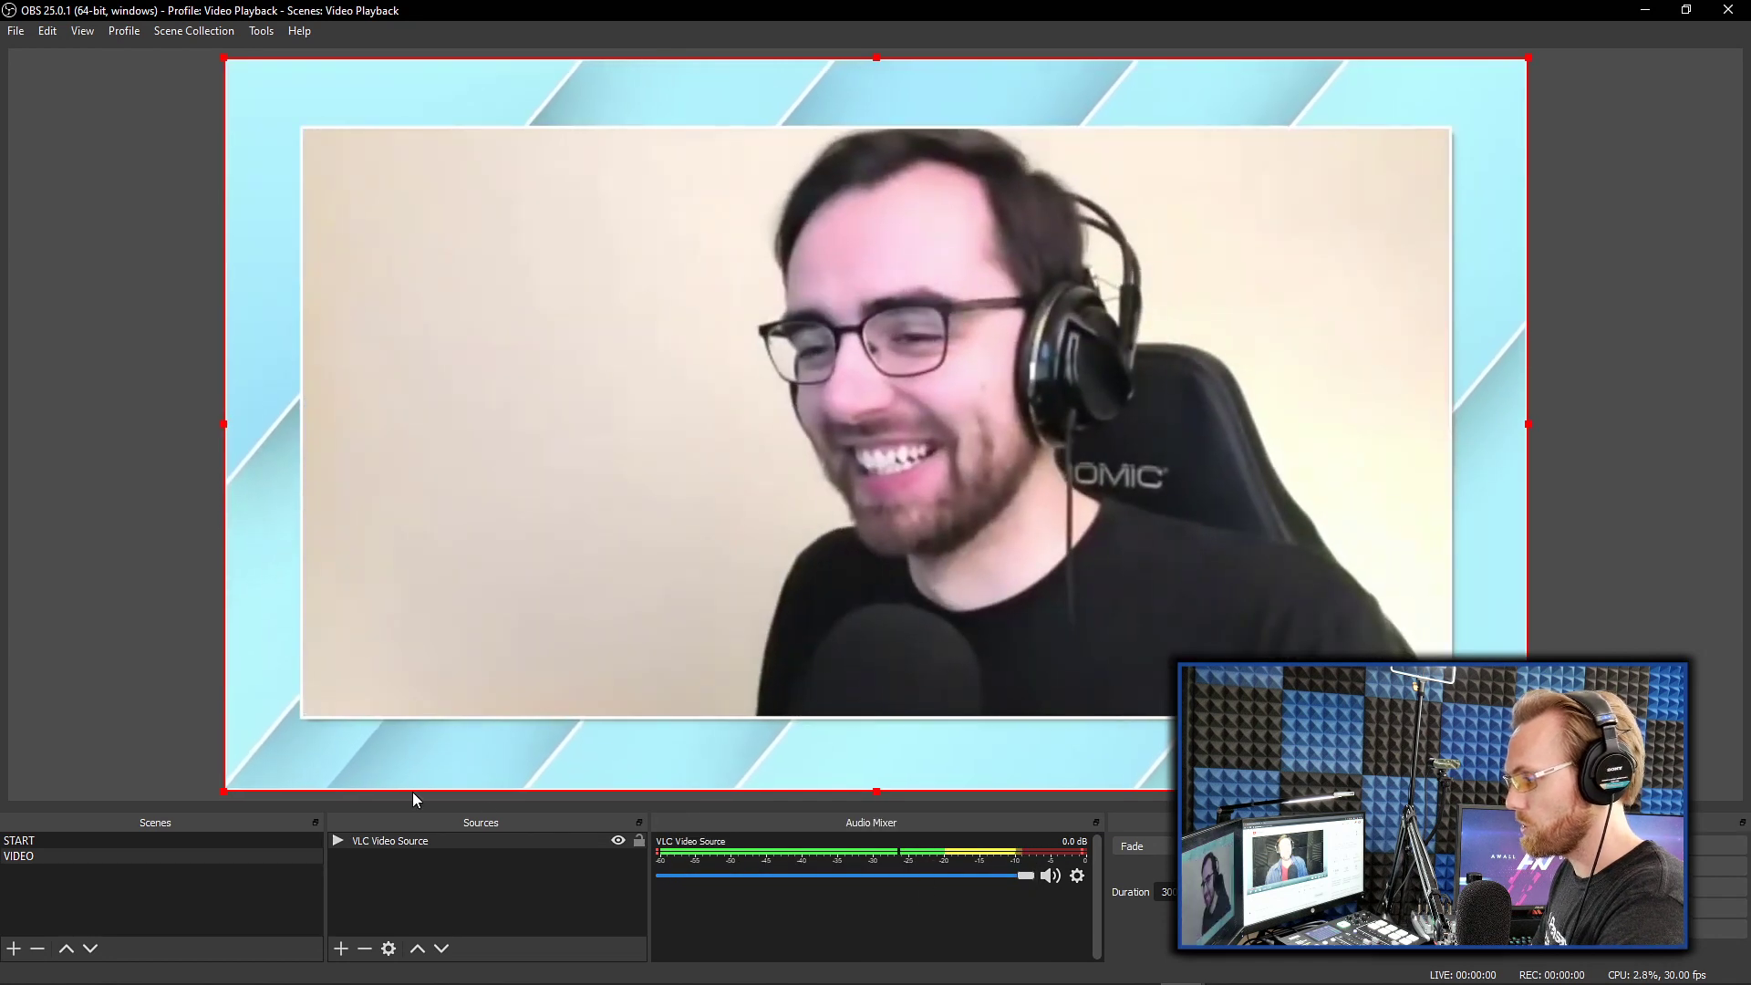
# Point out the headphones with annotation arrows, then lower the VLC Video Source volume to -4.8 dB
pyautogui.moveTo(670, 933)
pyautogui.mouseDown()
pyautogui.moveTo(925, 695)
pyautogui.moveTo(953, 957)
pyautogui.moveTo(657, 935)
pyautogui.mouseUp()
pyautogui.moveTo(757, 514)
pyautogui.mouseDown()
pyautogui.moveTo(671, 512)
pyautogui.moveTo(662, 199)
pyautogui.moveTo(1119, 176)
pyautogui.moveTo(1141, 529)
pyautogui.moveTo(738, 506)
pyautogui.mouseUp()
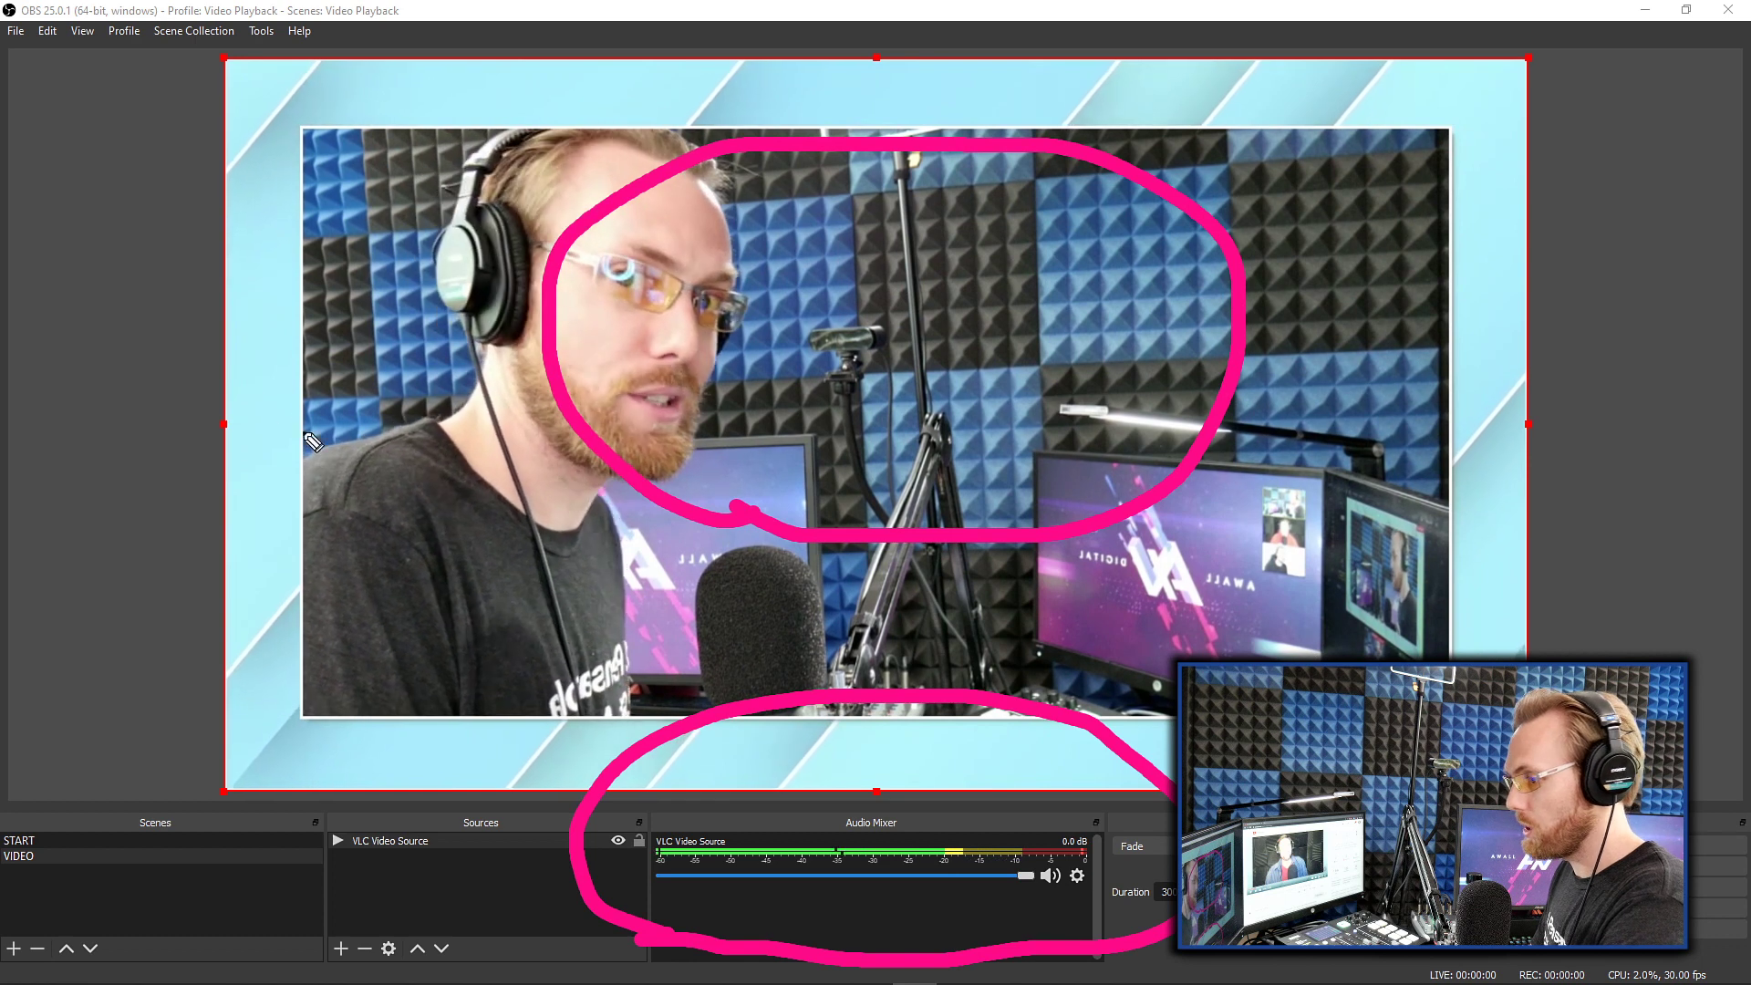
pyautogui.click(164, 239)
pyautogui.moveTo(162, 237); pyautogui.dragTo(479, 319)
pyautogui.moveTo(397, 255); pyautogui.dragTo(347, 381)
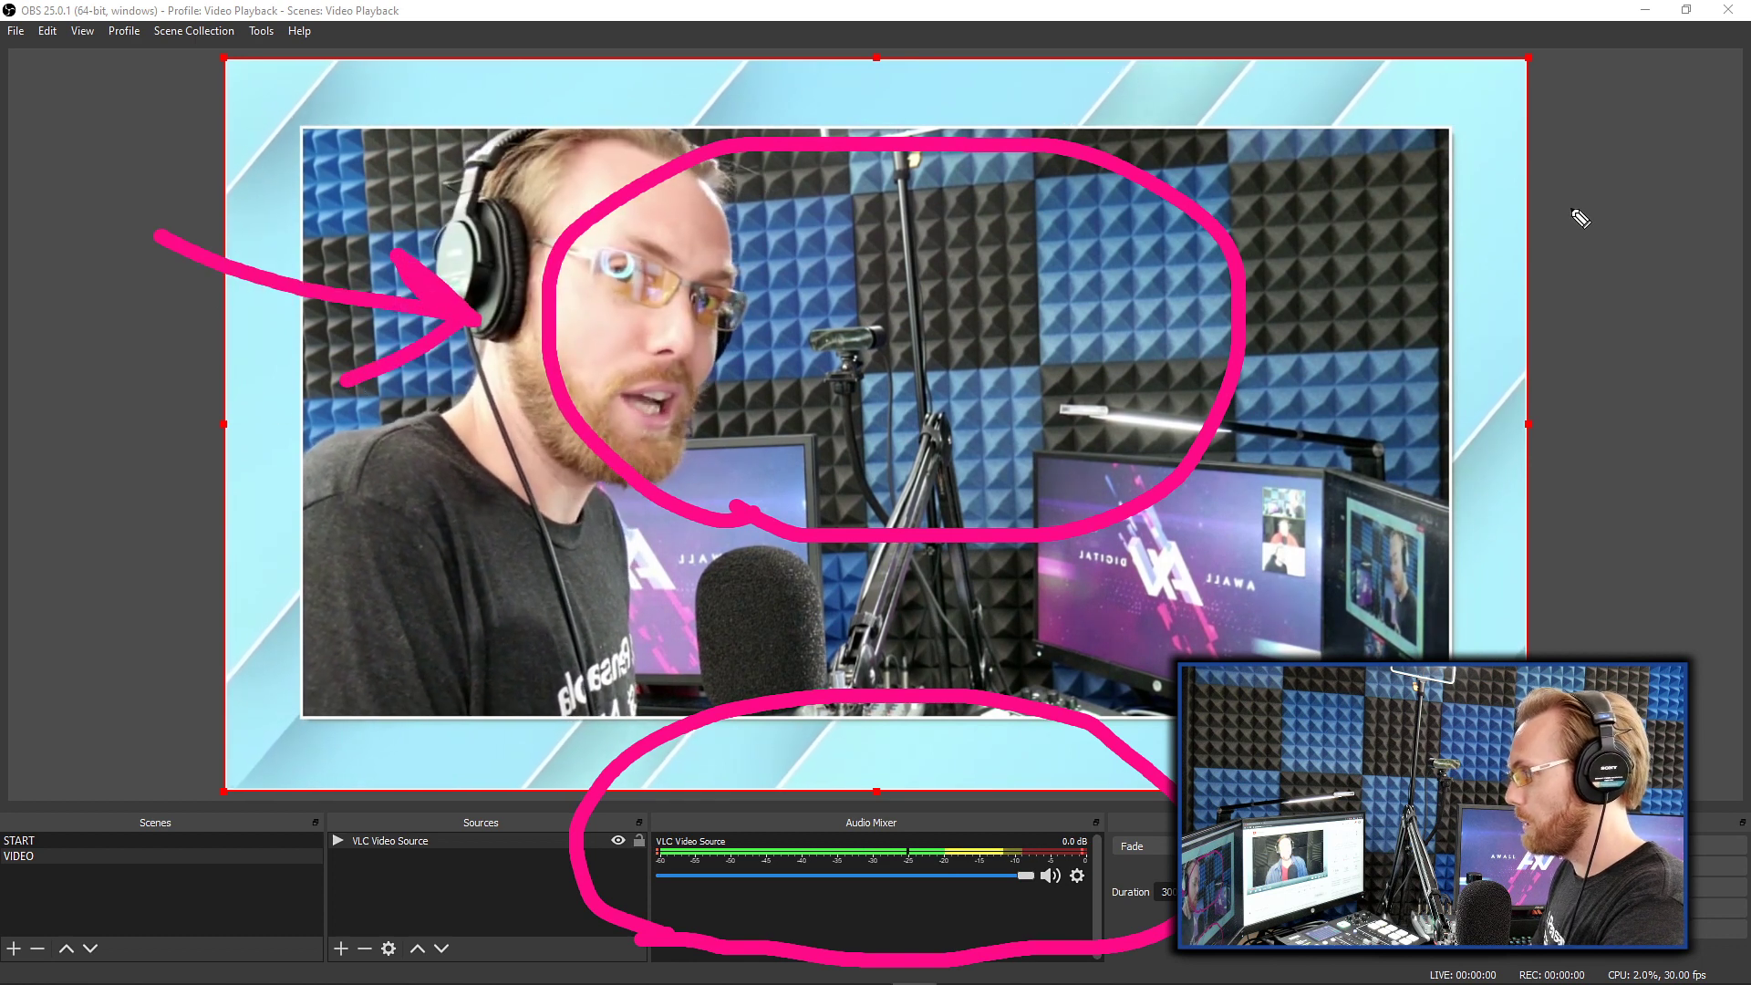
pyautogui.moveTo(1573, 207); pyautogui.dragTo(1322, 369)
pyautogui.moveTo(1326, 305); pyautogui.dragTo(1439, 410)
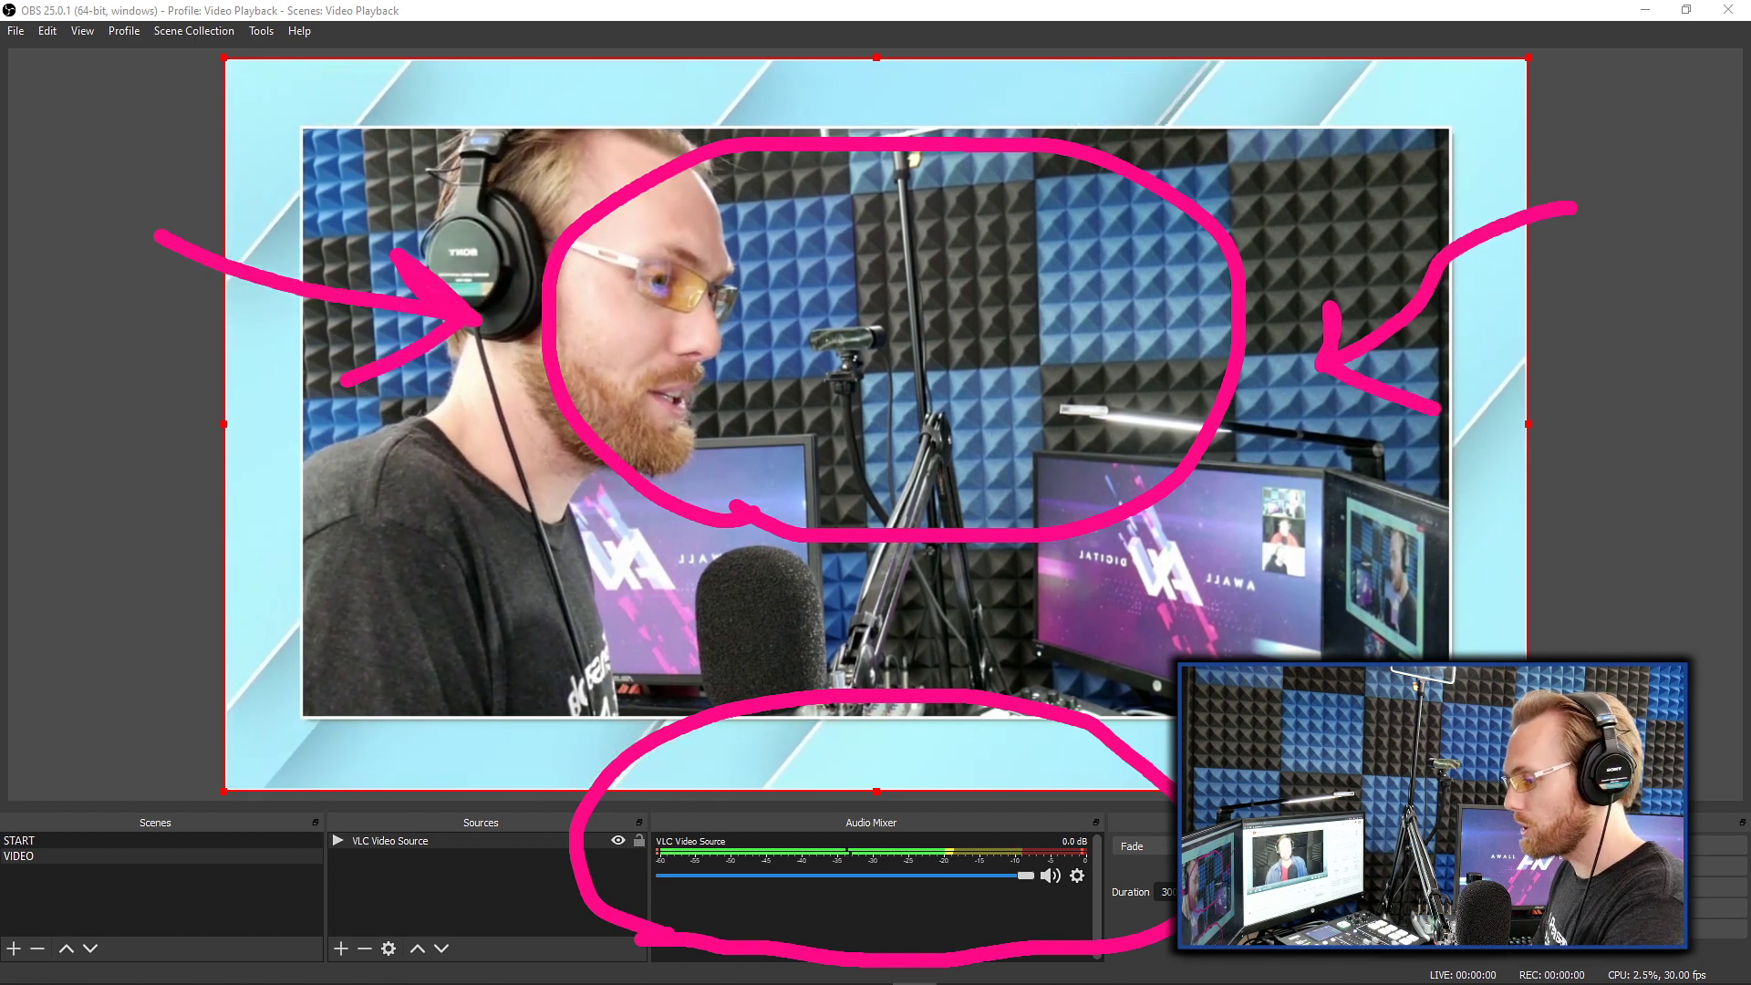
pyautogui.press('Escape')
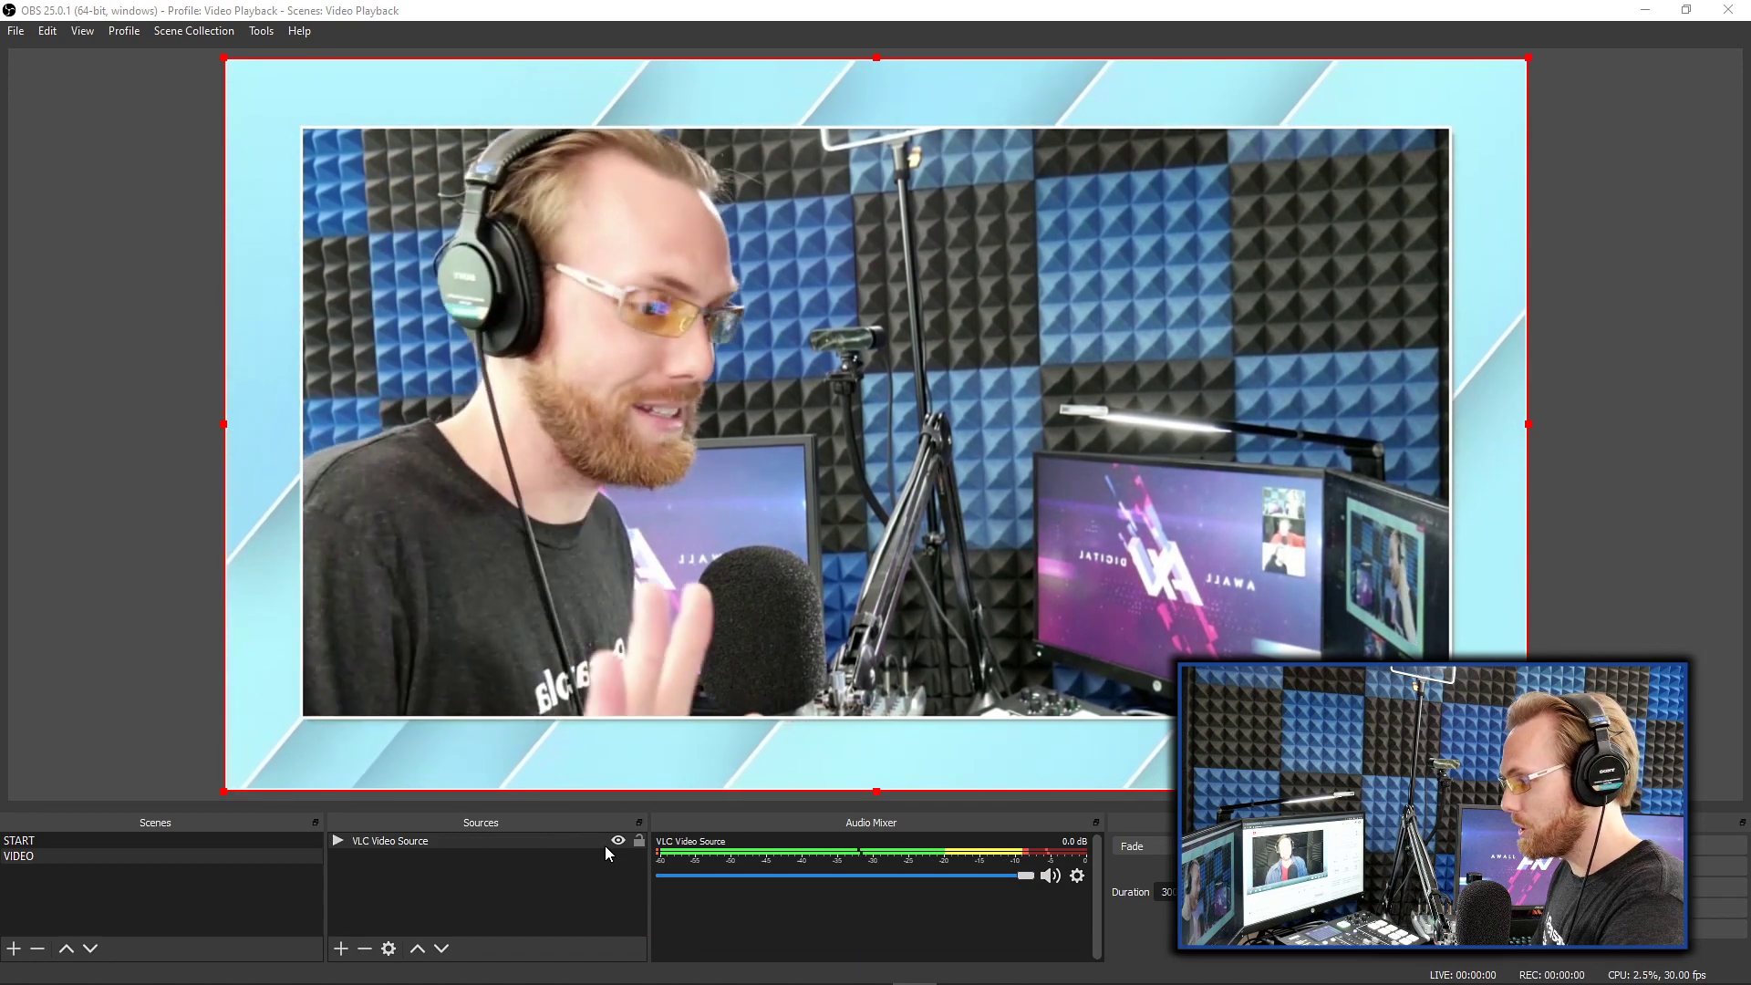
pyautogui.moveTo(1026, 876)
pyautogui.mouseDown()
pyautogui.moveTo(812, 877)
pyautogui.moveTo(1020, 875)
pyautogui.mouseUp()
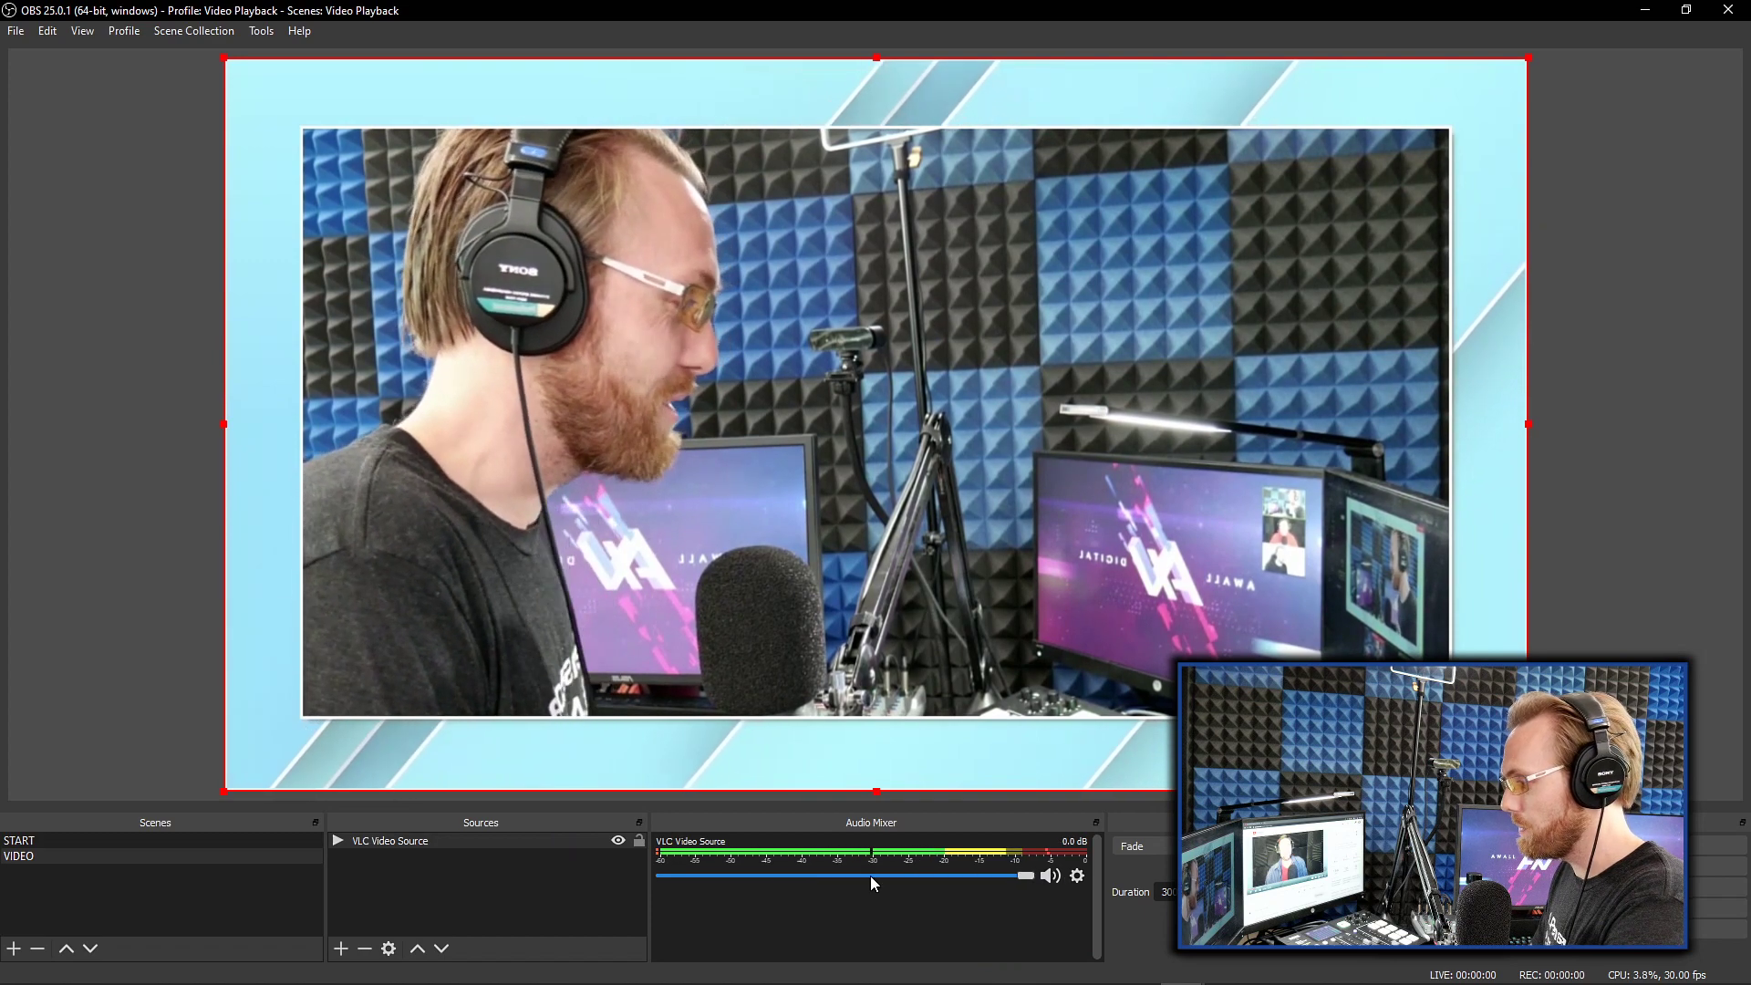
# Delete the VLC Video Source from the VIDEO scene
pyautogui.click(446, 844)
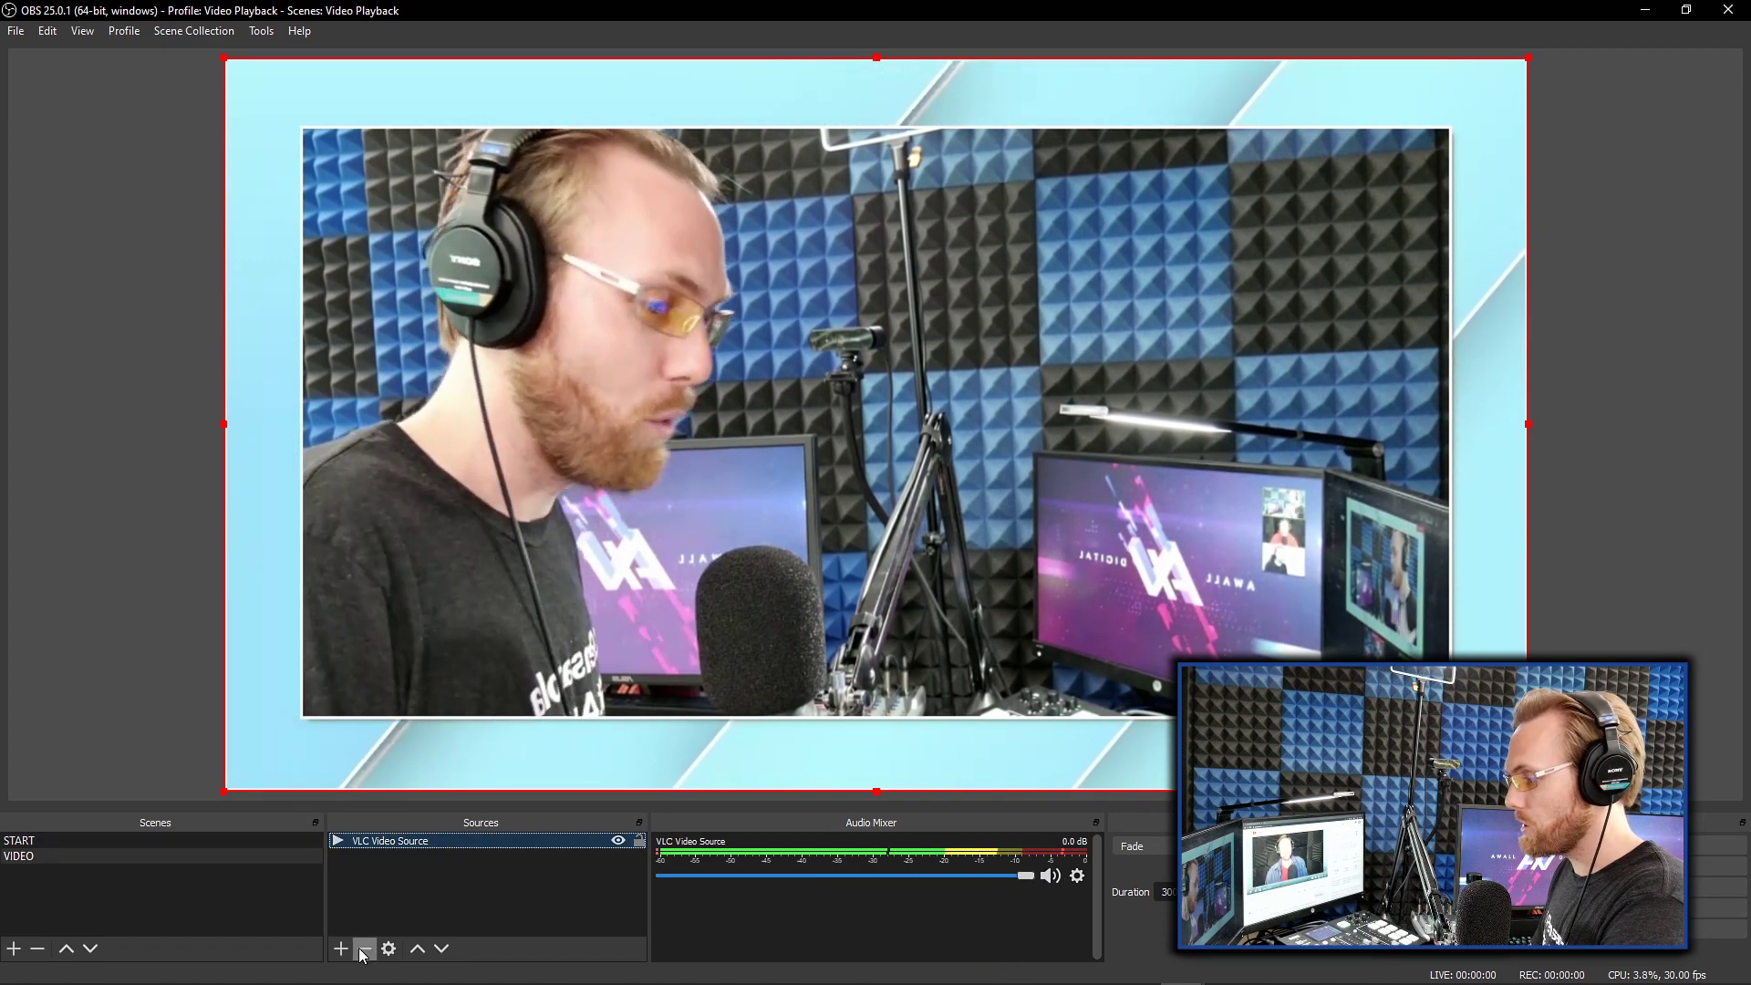
pyautogui.click(365, 949)
pyautogui.click(949, 525)
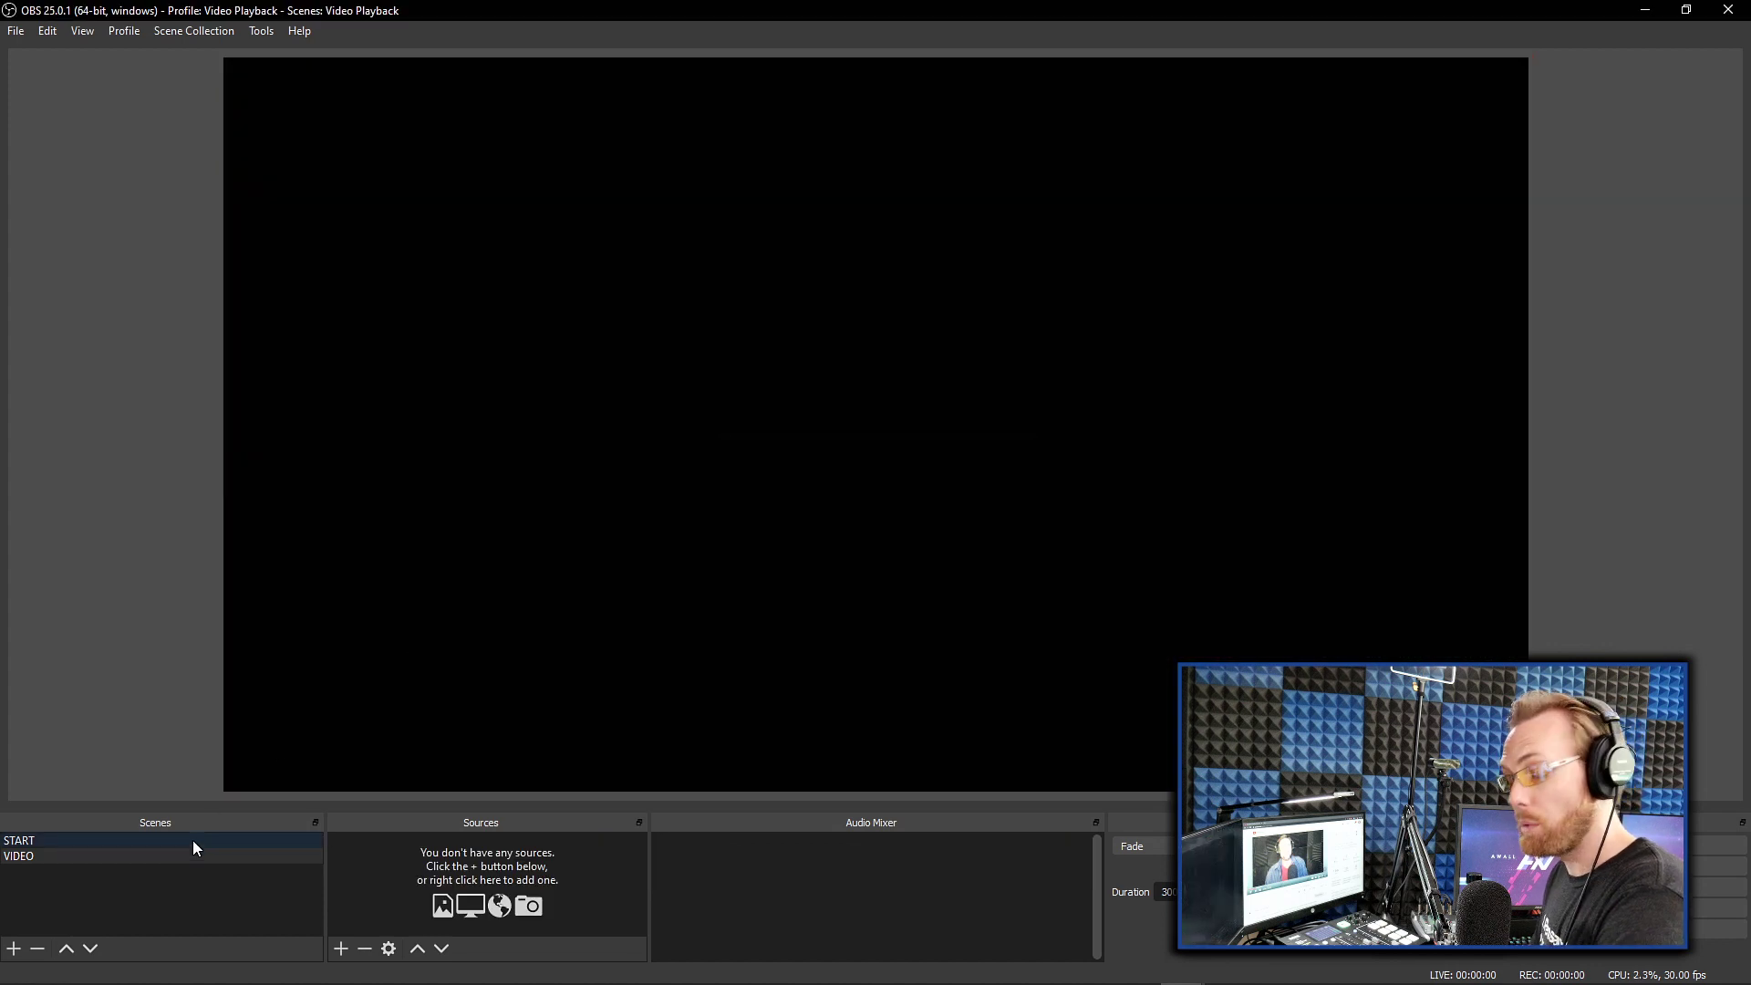
# Add an Audio Input Capture using the Microphone (RODECaster Pro Stereo) device
pyautogui.click(342, 952)
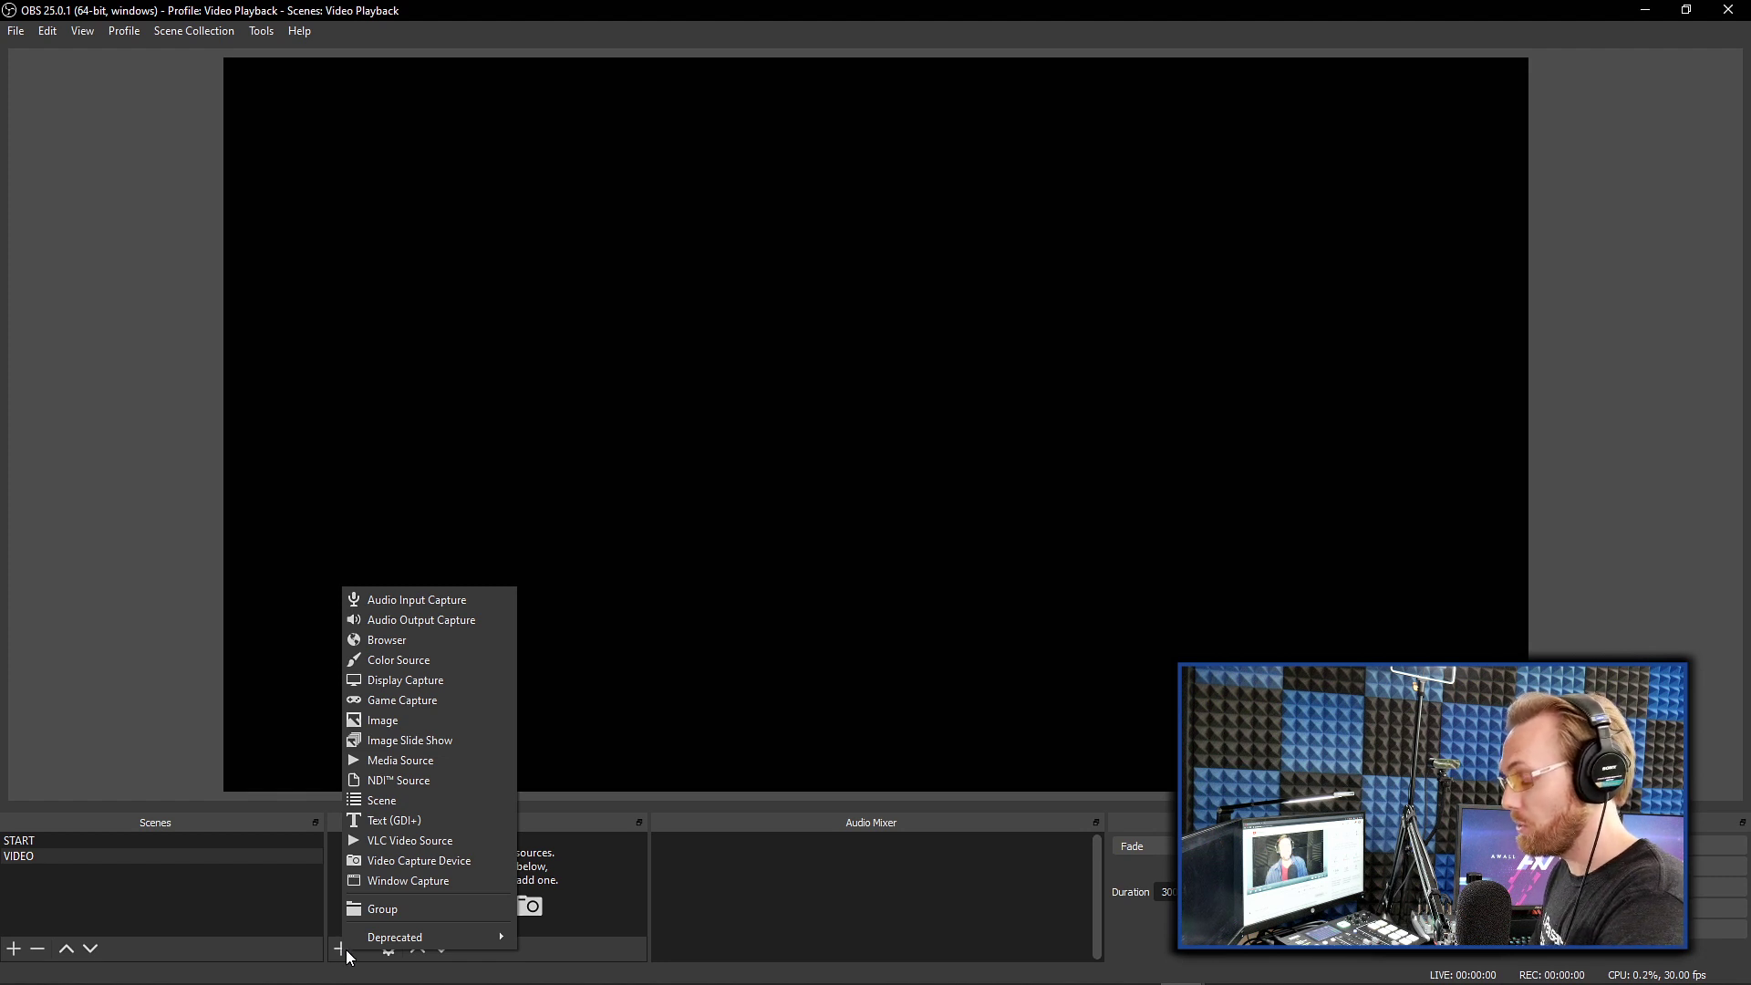
pyautogui.click(491, 600)
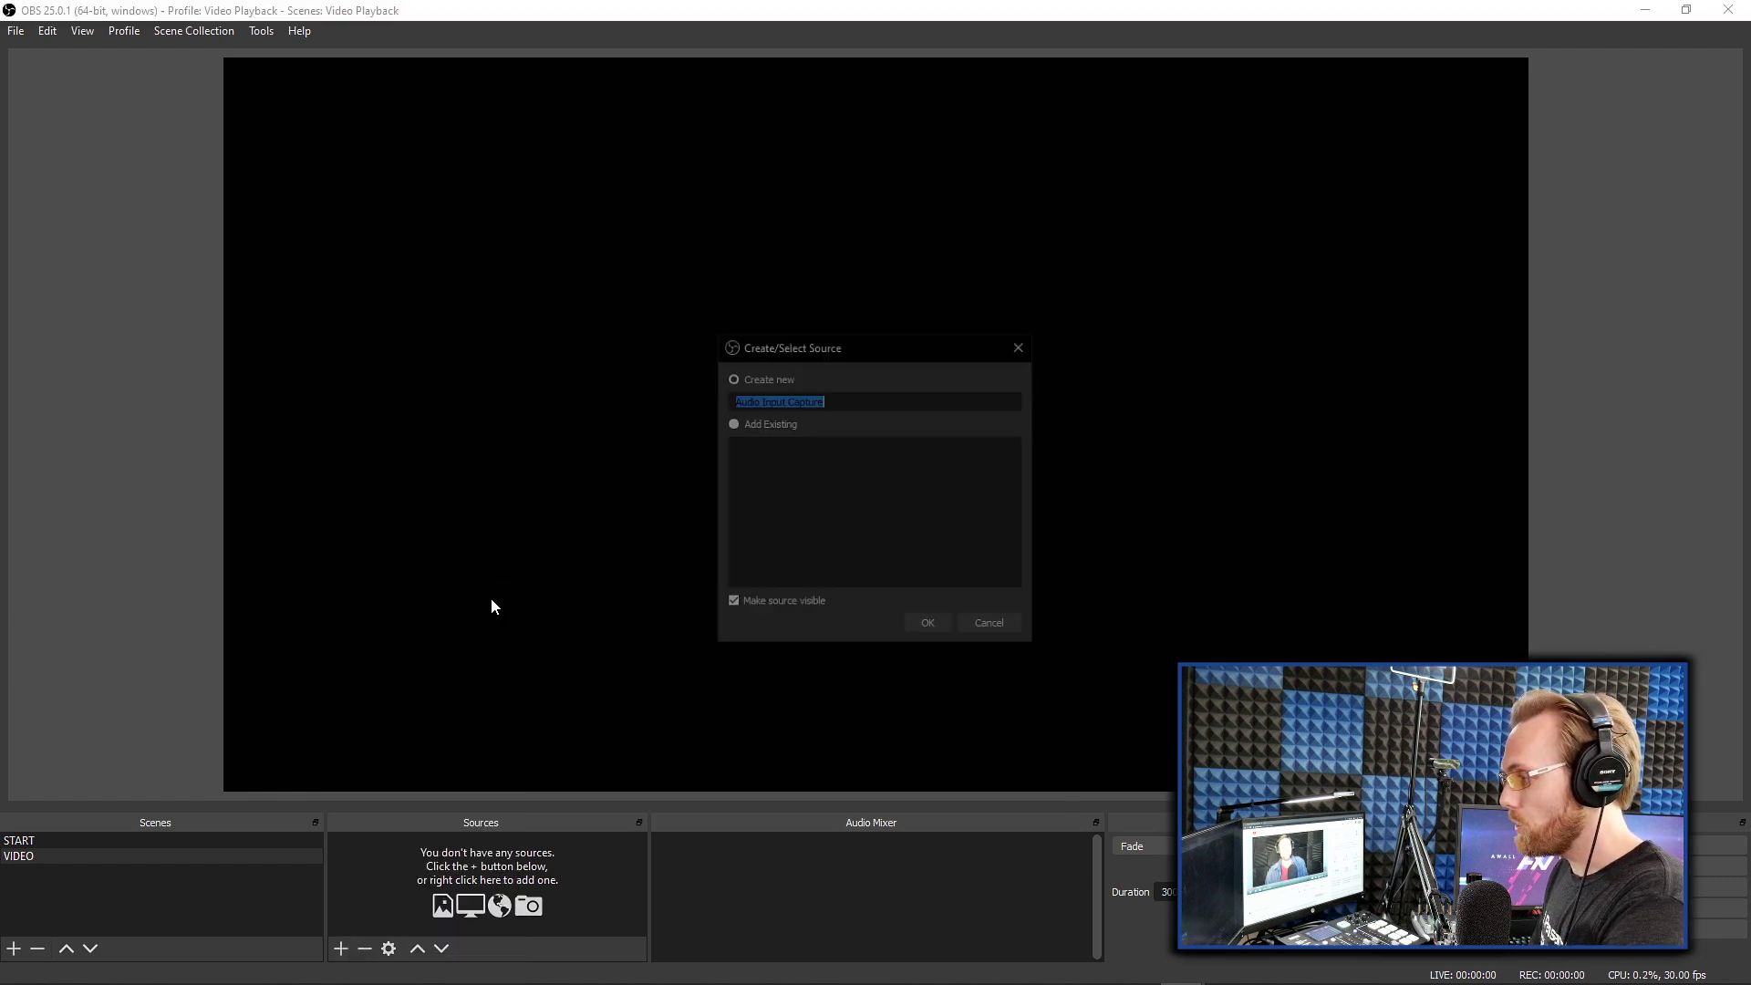
pyautogui.click(916, 626)
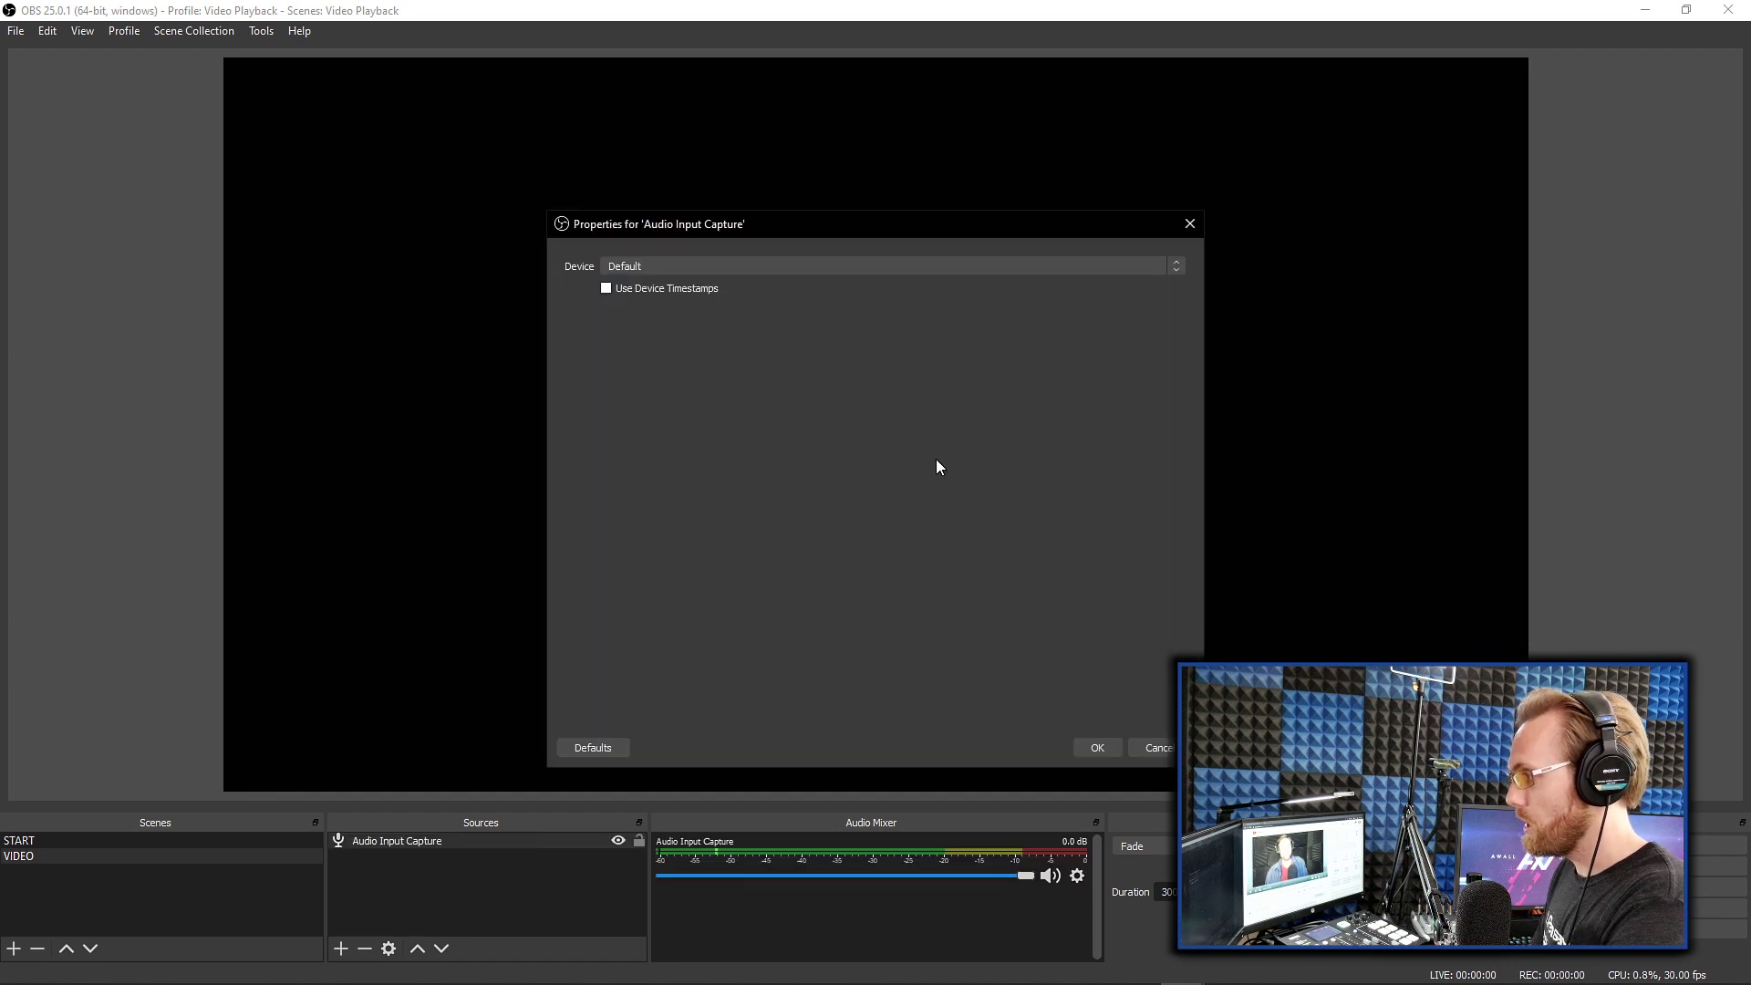
pyautogui.click(938, 265)
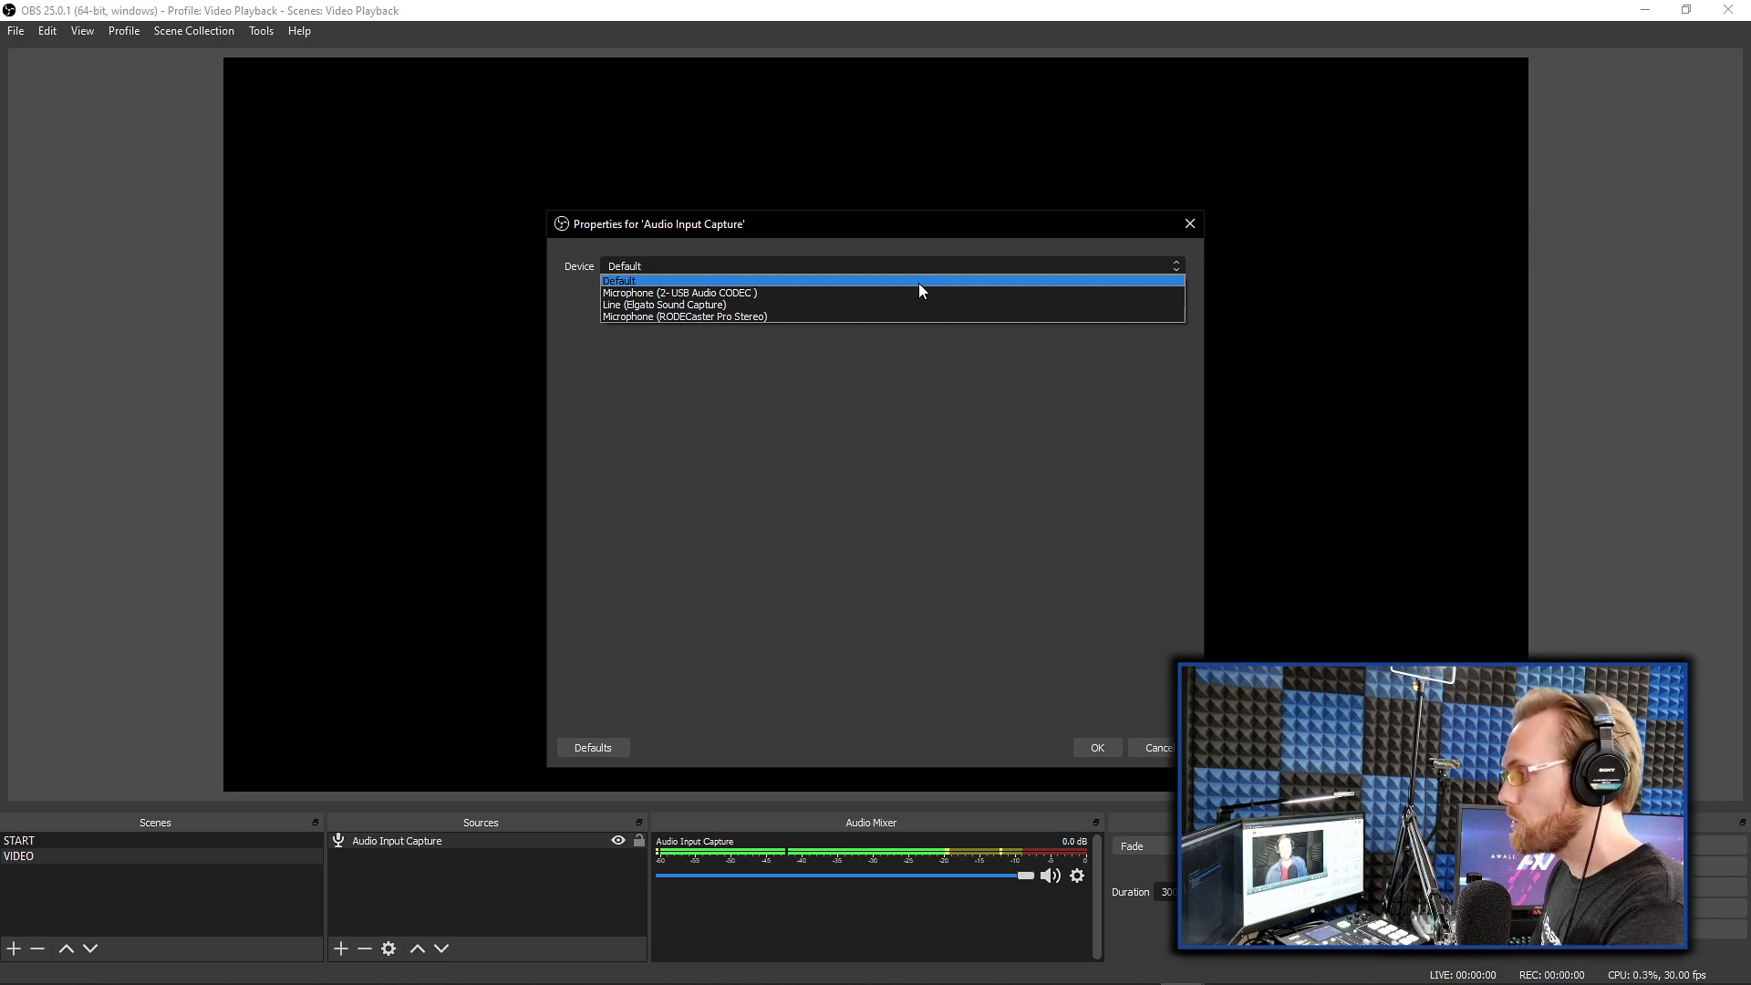
pyautogui.press('Escape')
pyautogui.press('Down')
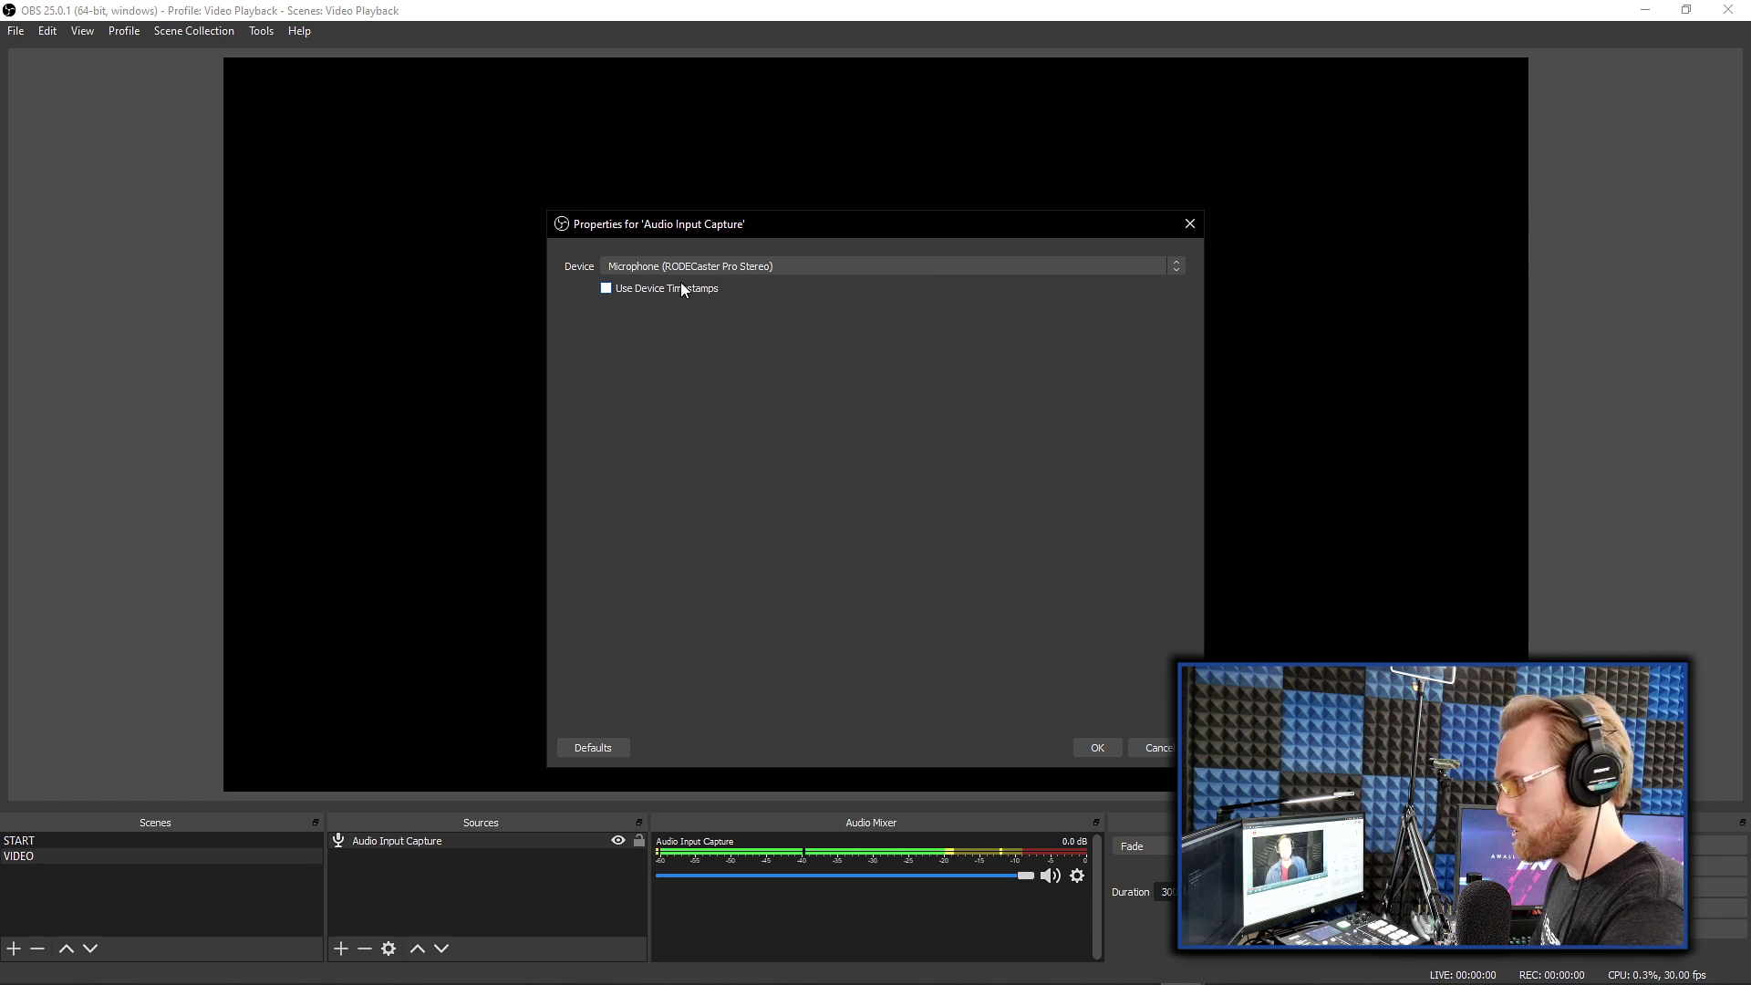
pyautogui.click(1094, 744)
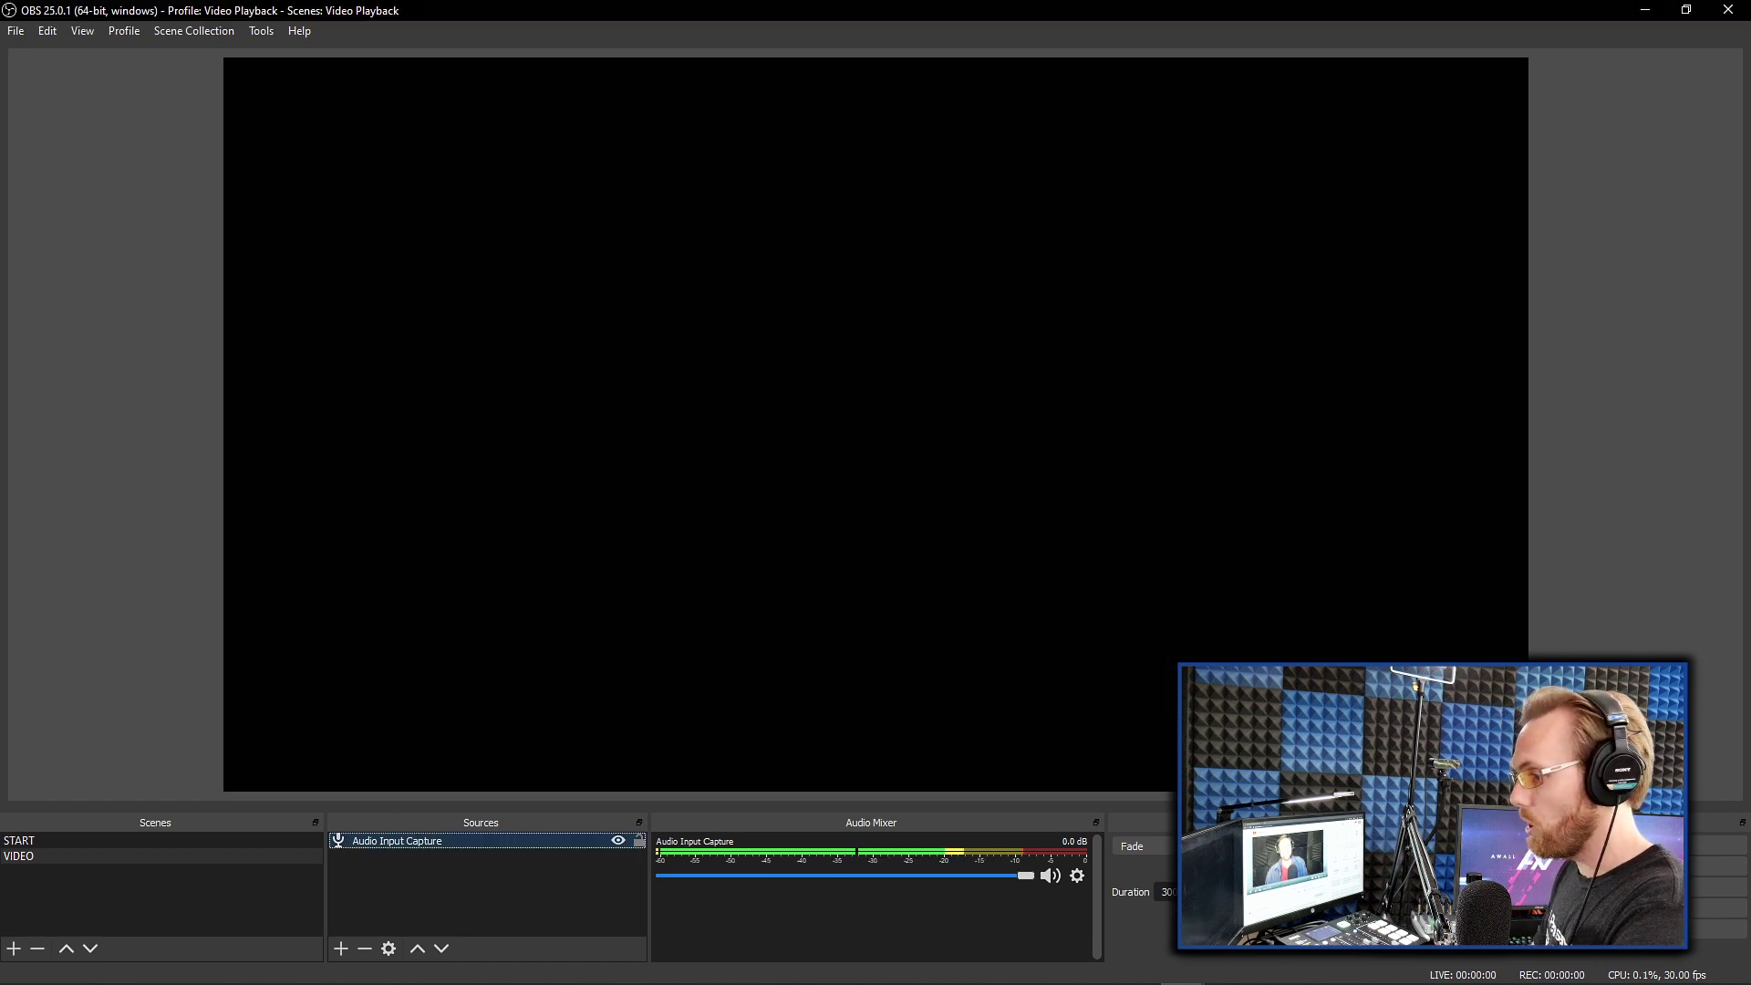
# Circle the audio mixer and draw an arrow to it, then clear the marks
pyautogui.moveTo(706, 921)
pyautogui.mouseDown()
pyautogui.moveTo(595, 876)
pyautogui.moveTo(776, 731)
pyautogui.moveTo(1076, 782)
pyautogui.moveTo(1084, 904)
pyautogui.moveTo(636, 911)
pyautogui.moveTo(618, 883)
pyautogui.moveTo(589, 906)
pyautogui.mouseUp()
pyautogui.moveTo(734, 258)
pyautogui.mouseDown()
pyautogui.moveTo(781, 614)
pyautogui.moveTo(894, 546)
pyautogui.mouseUp()
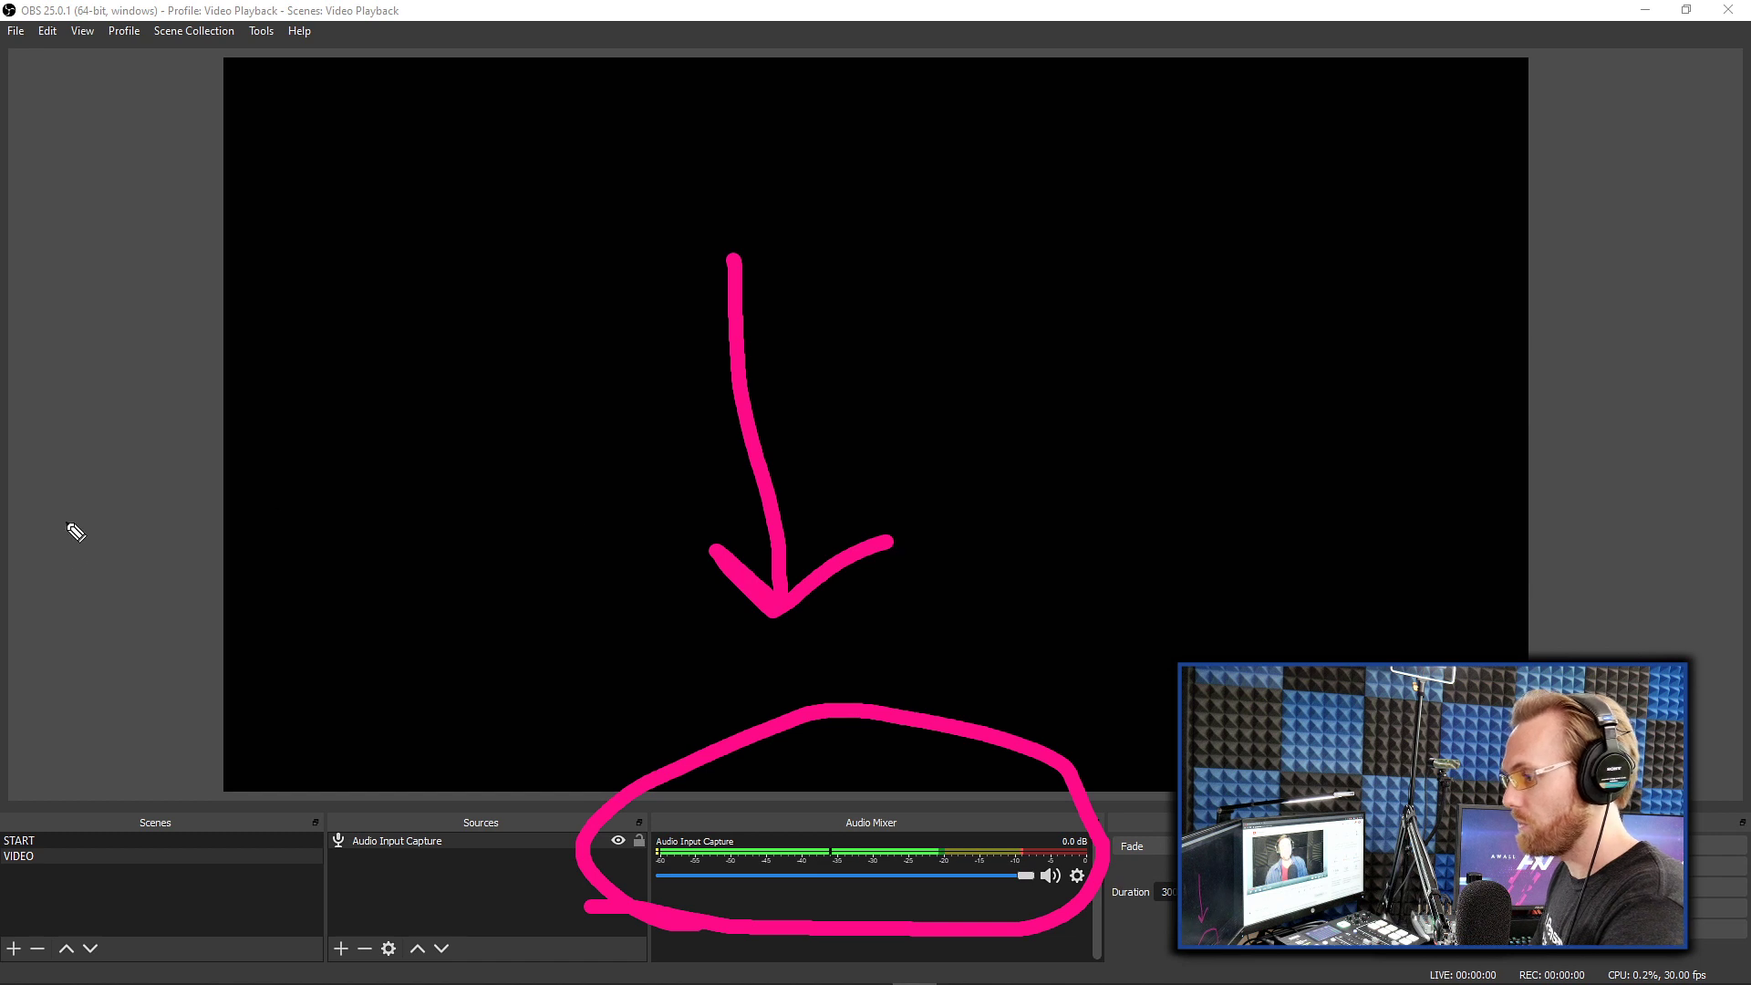
pyautogui.press('e')
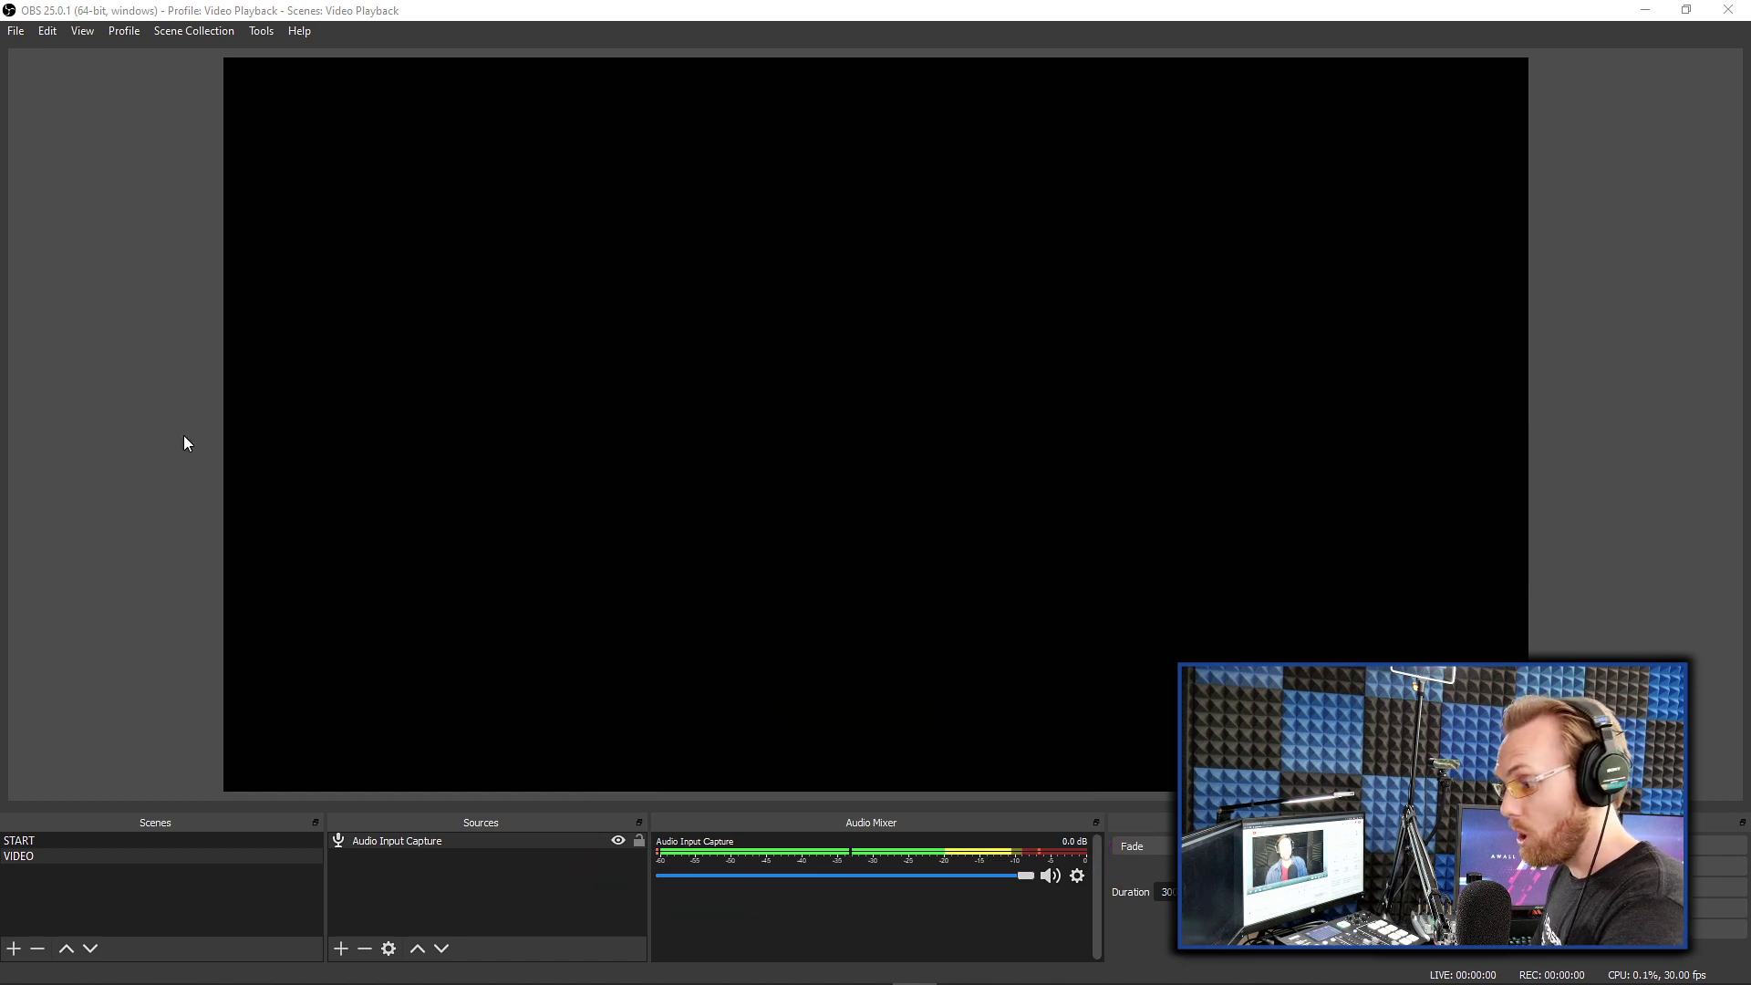
# Create a Display Capture with its default name, capturing Display 3 (1920x1080 @ 3840,0)
pyautogui.click(341, 949)
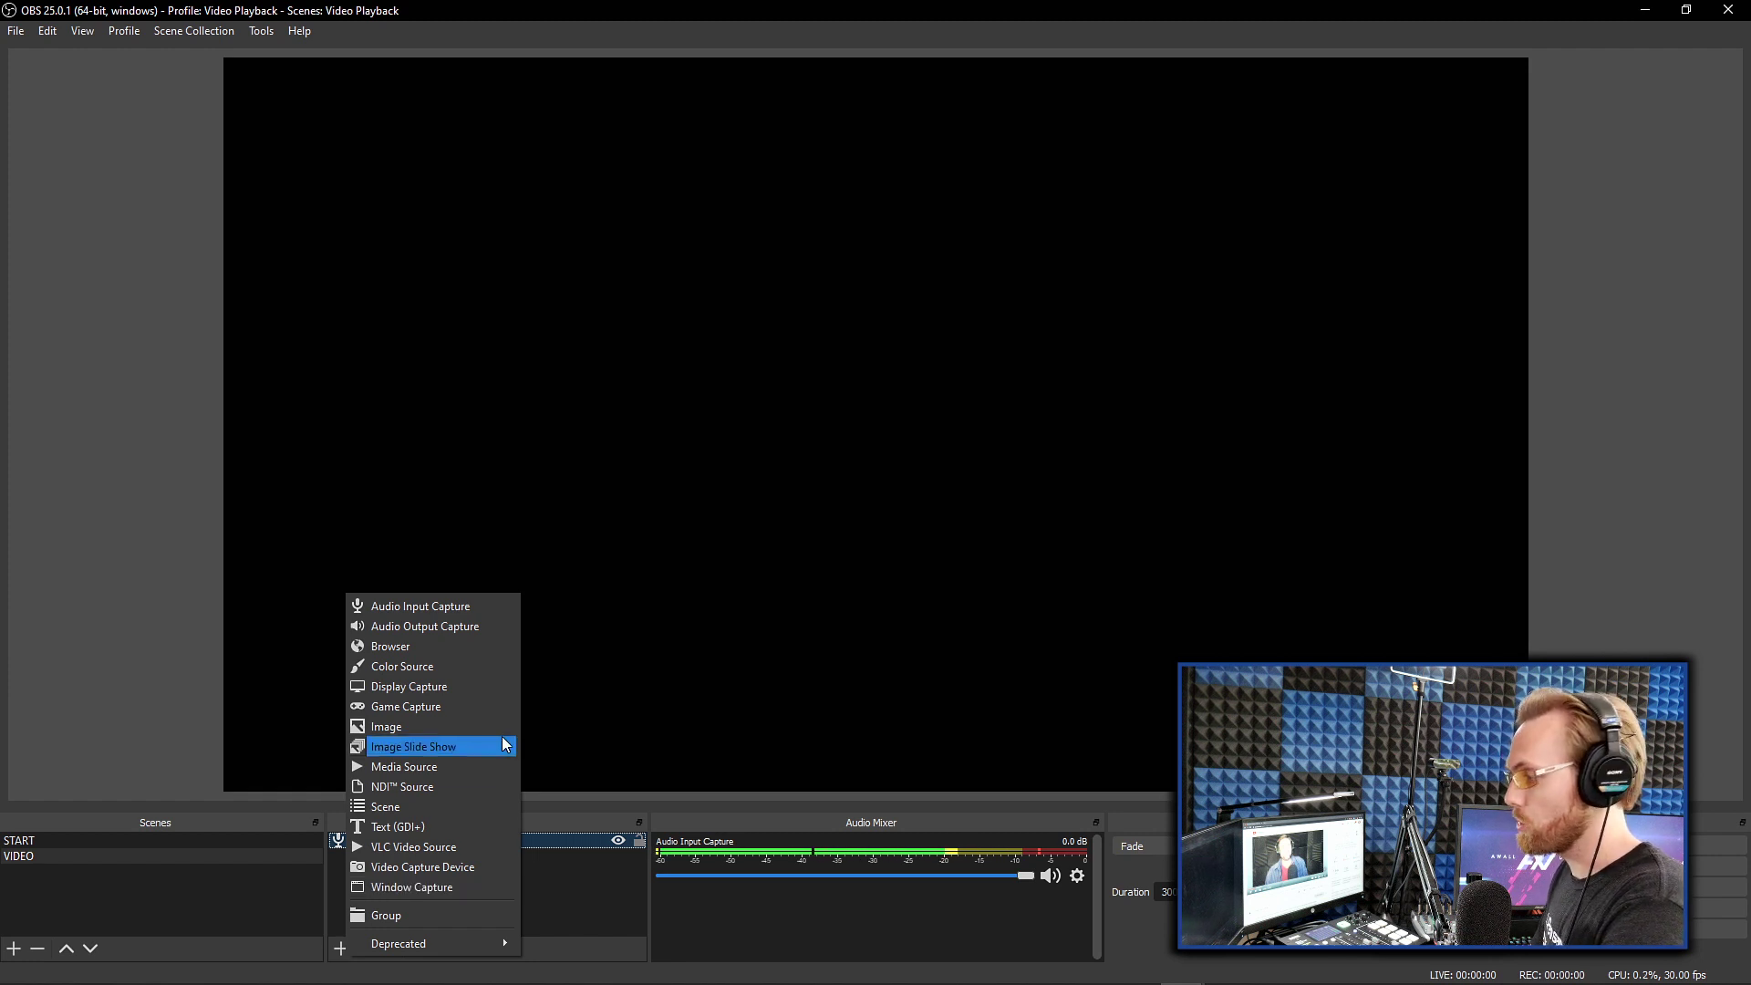
pyautogui.click(500, 687)
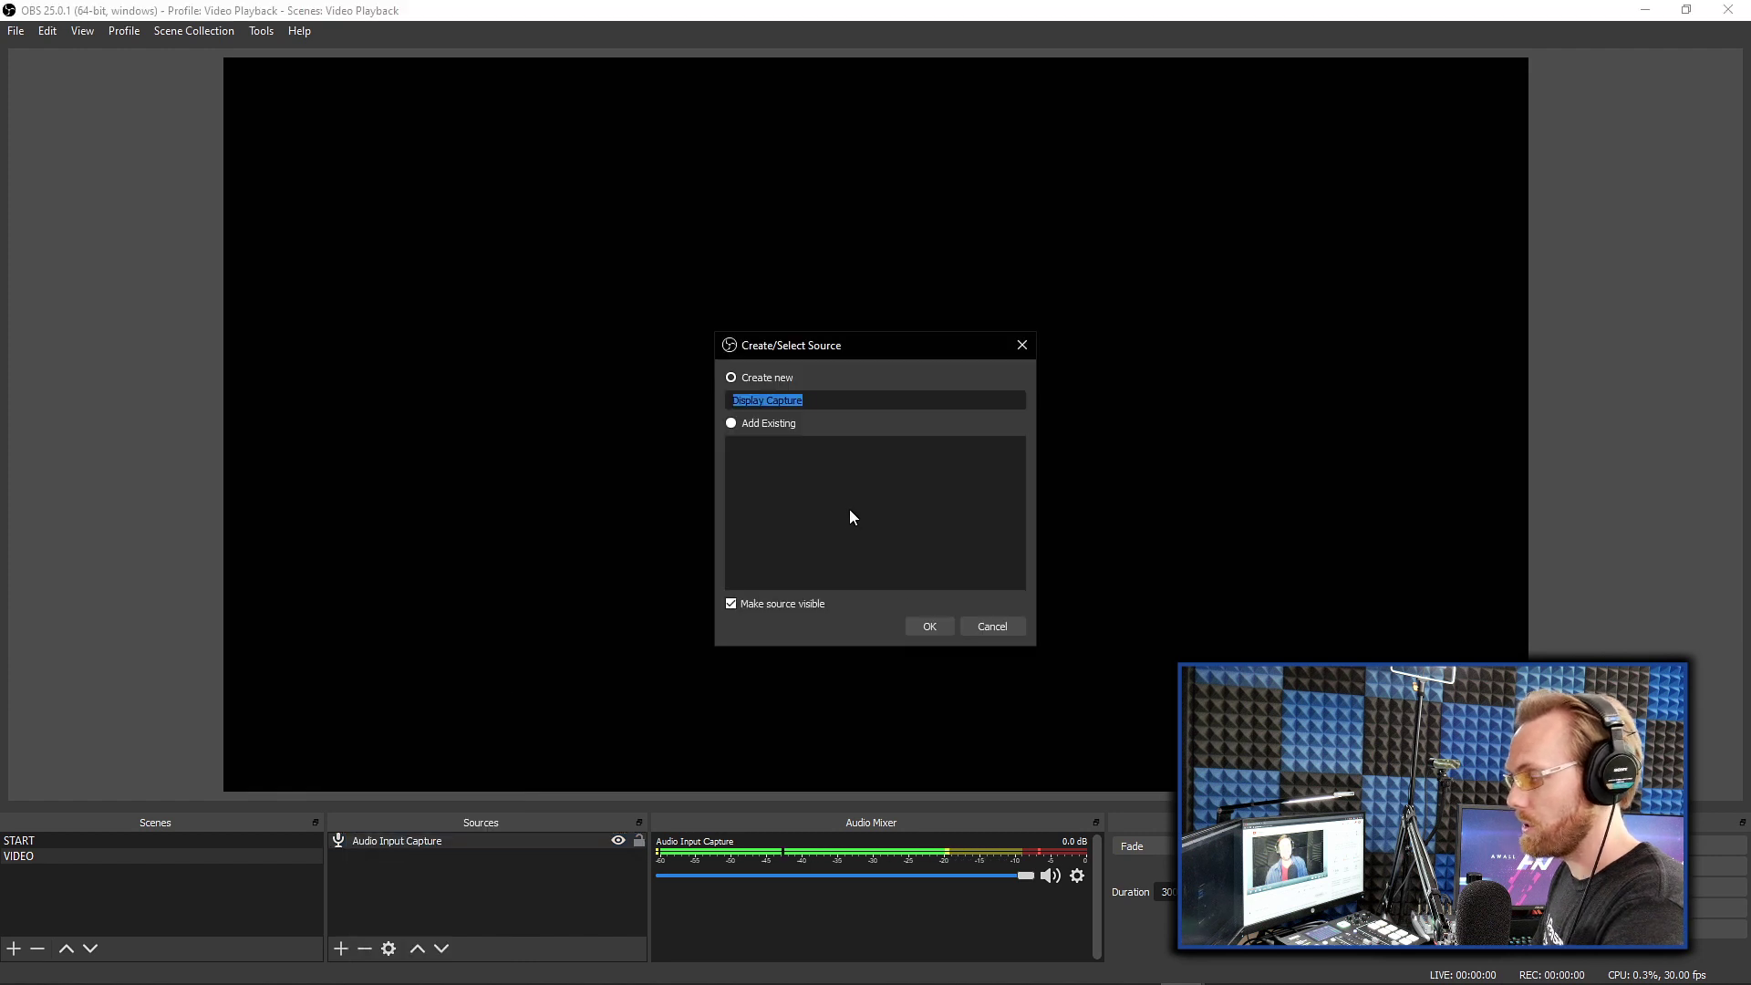
pyautogui.click(937, 627)
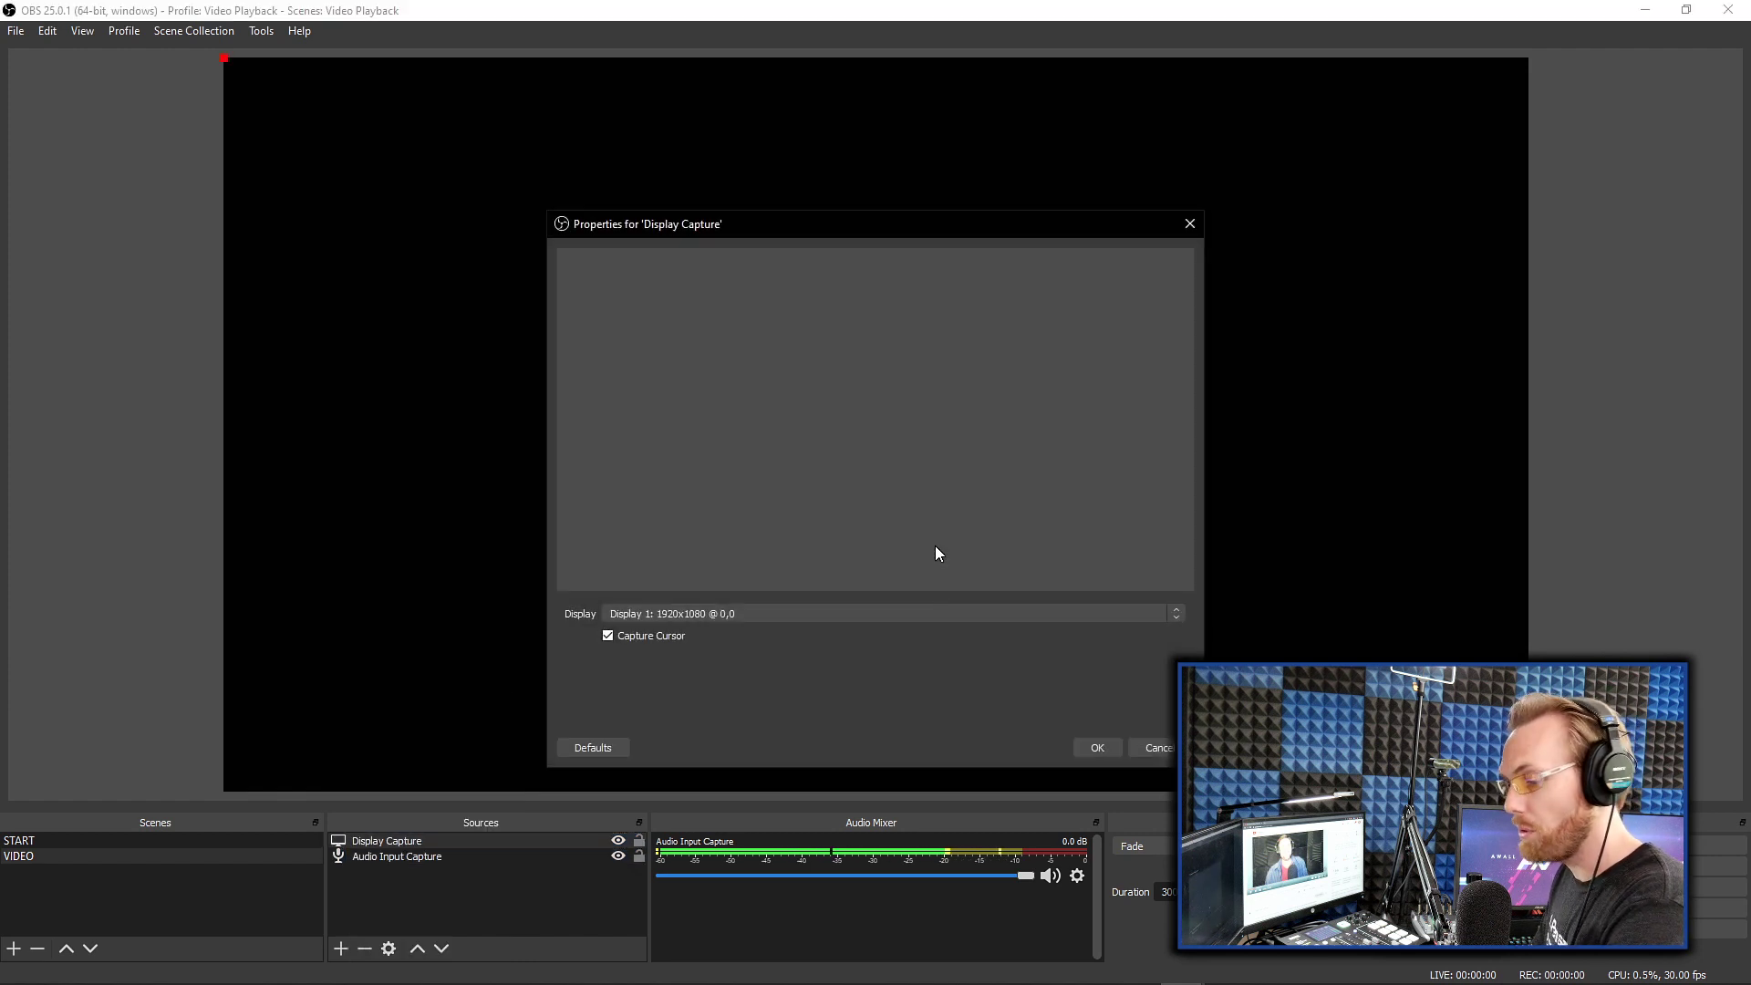
pyautogui.click(775, 612)
pyautogui.click(757, 652)
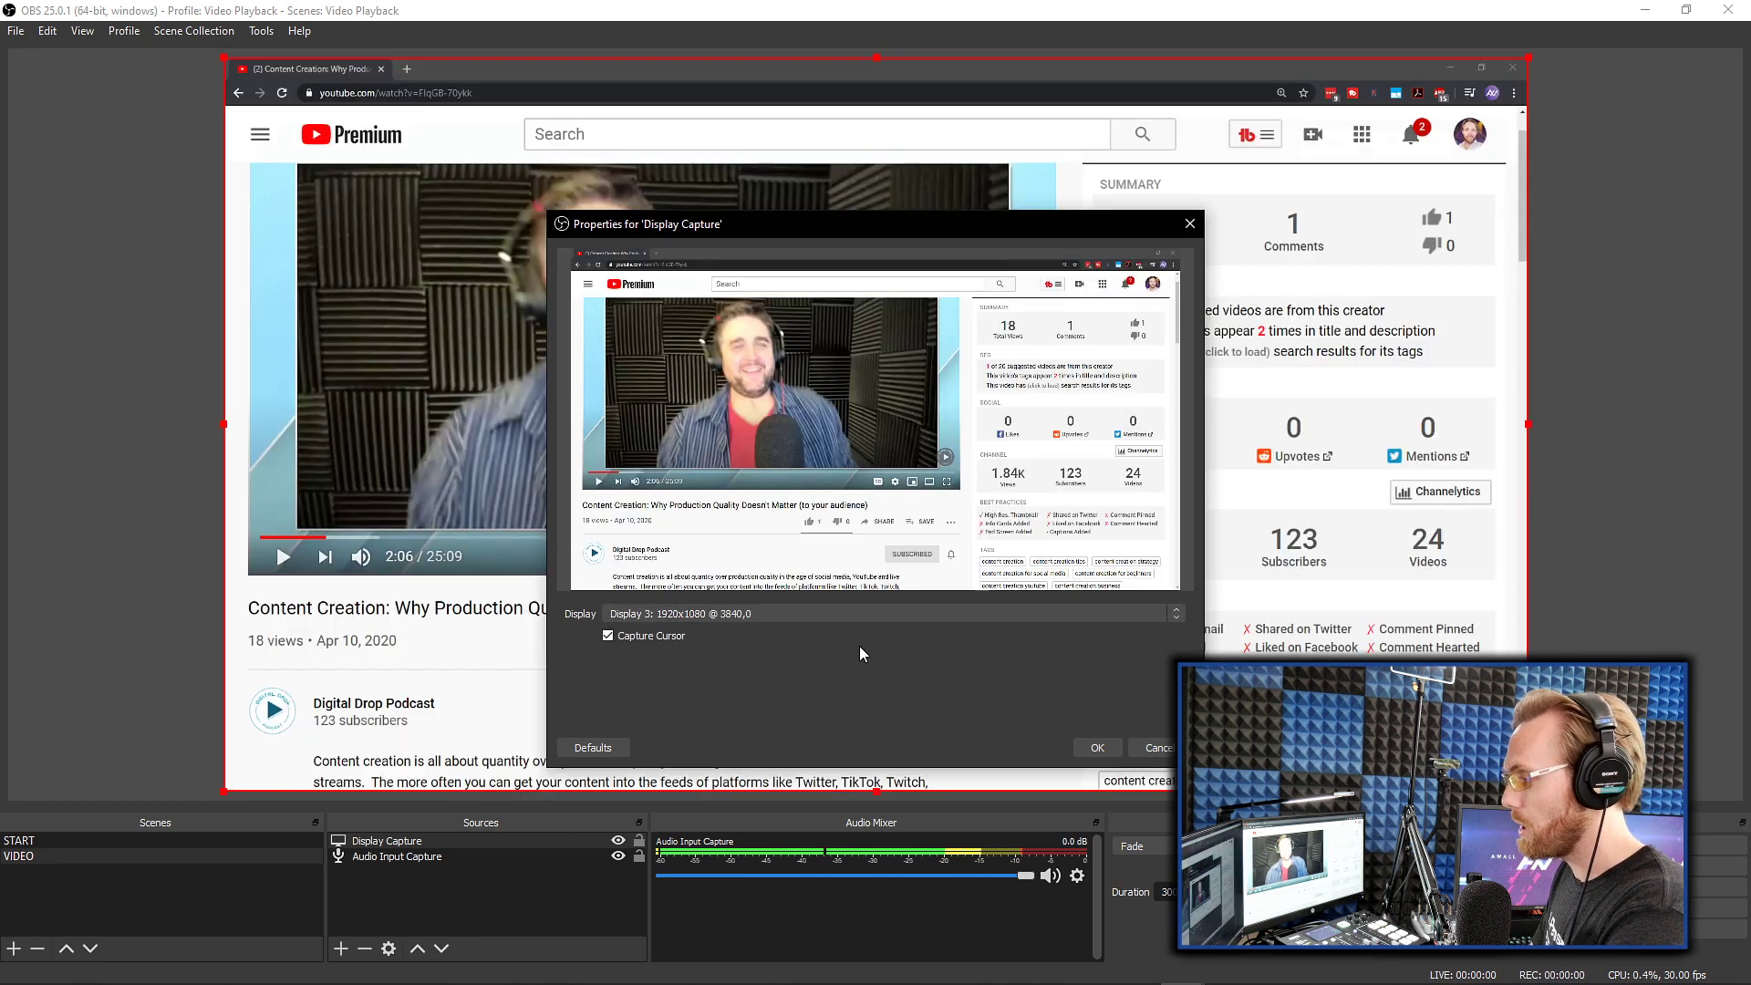
# Confirm the Display Capture settings, then play the YouTube video briefly and pause it at 2:18
pyautogui.click(1102, 743)
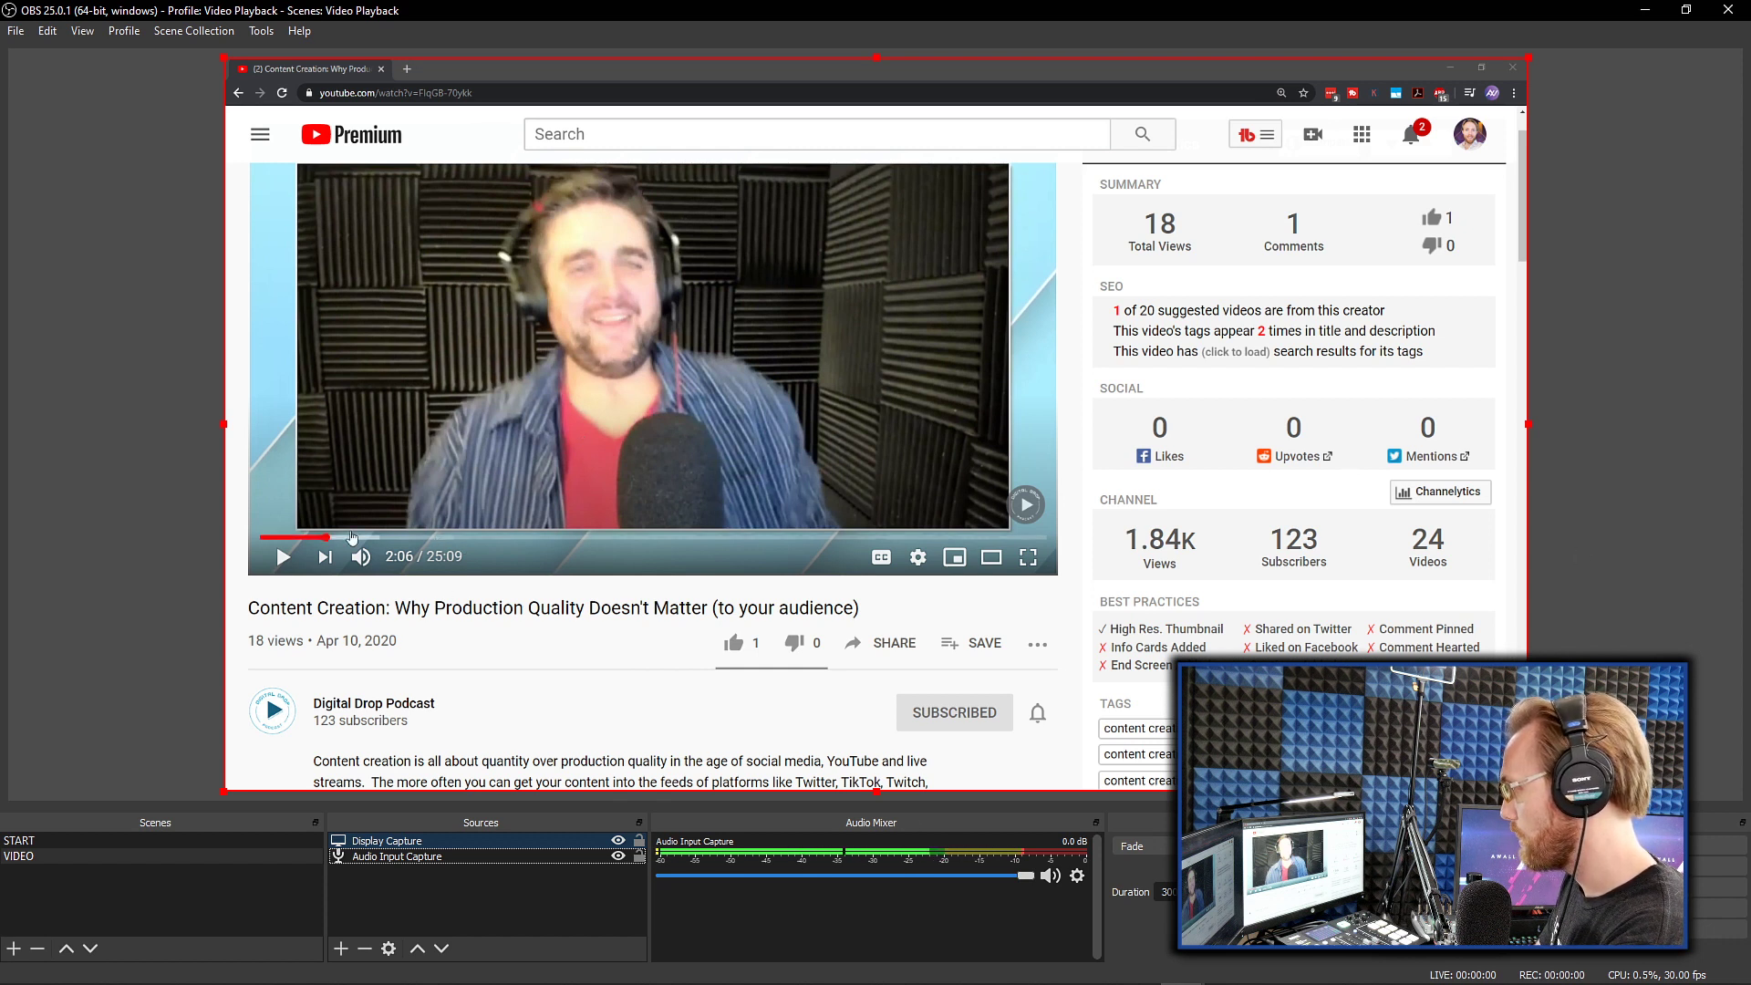
pyautogui.click(284, 558)
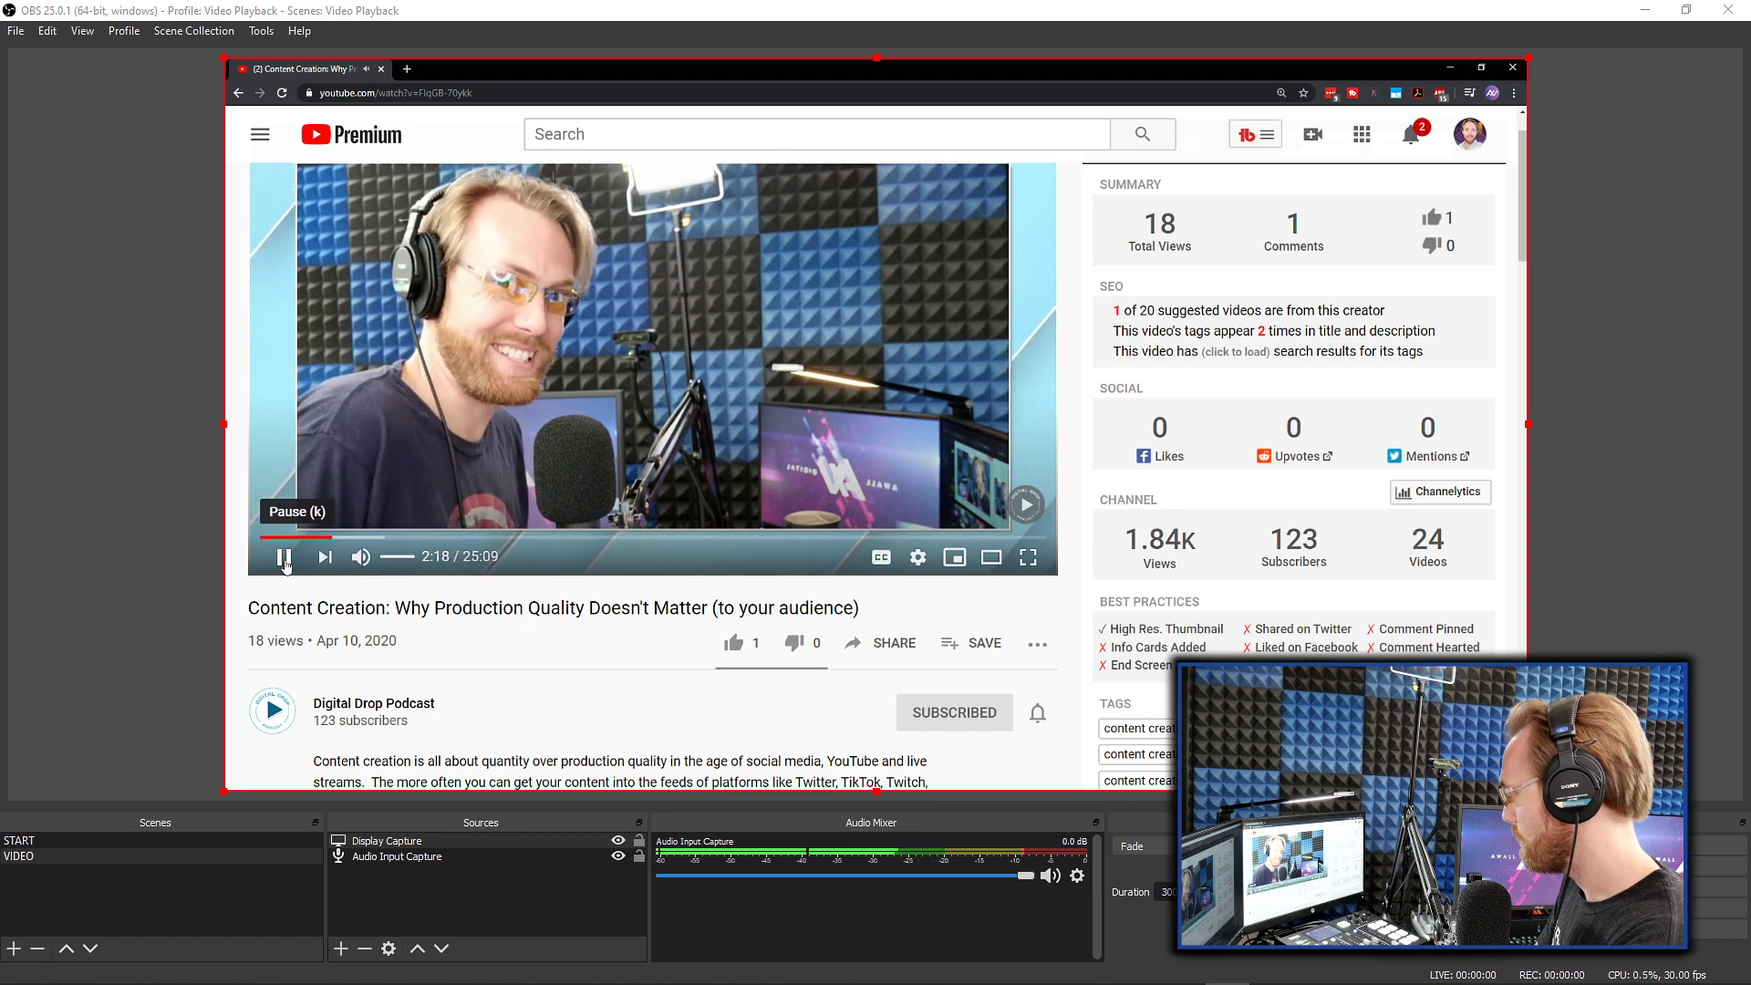
pyautogui.click(284, 558)
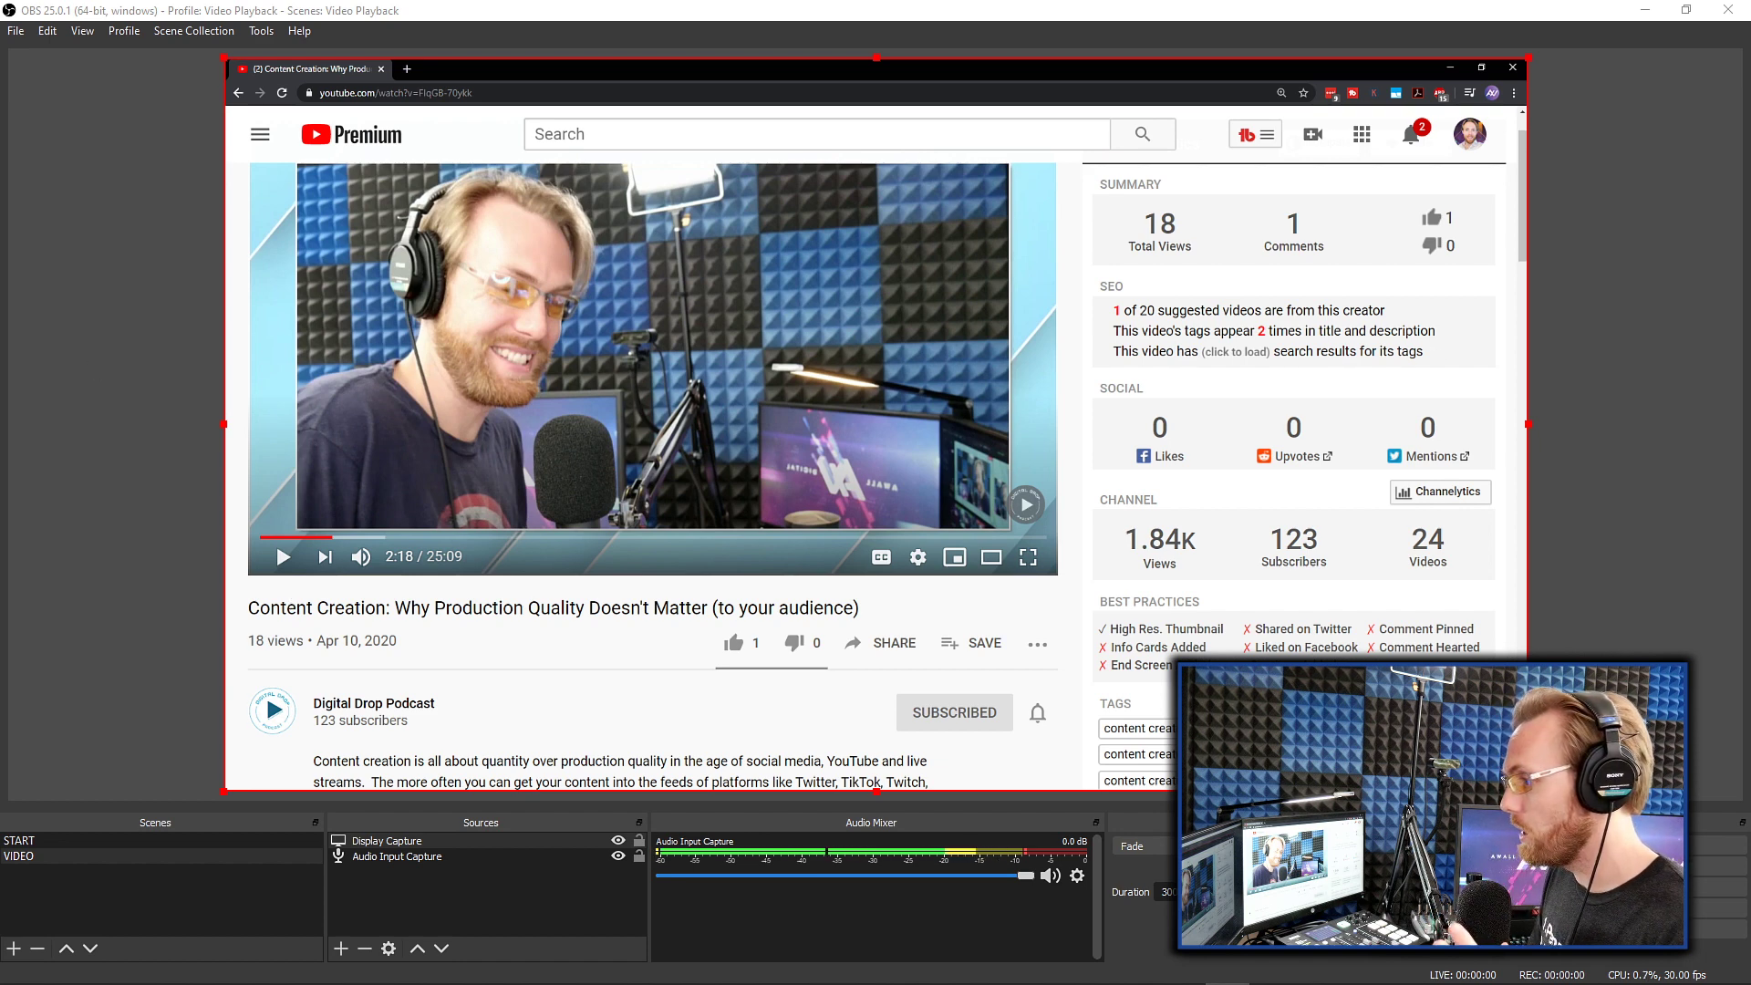
# Circle the channel name and draw arrows at the video, headphones and mic stand, then clear the annotations
pyautogui.moveTo(260, 750)
pyautogui.mouseDown()
pyautogui.moveTo(305, 665)
pyautogui.moveTo(496, 696)
pyautogui.moveTo(315, 755)
pyautogui.mouseUp()
pyautogui.moveTo(902, 293); pyautogui.dragTo(1186, 290)
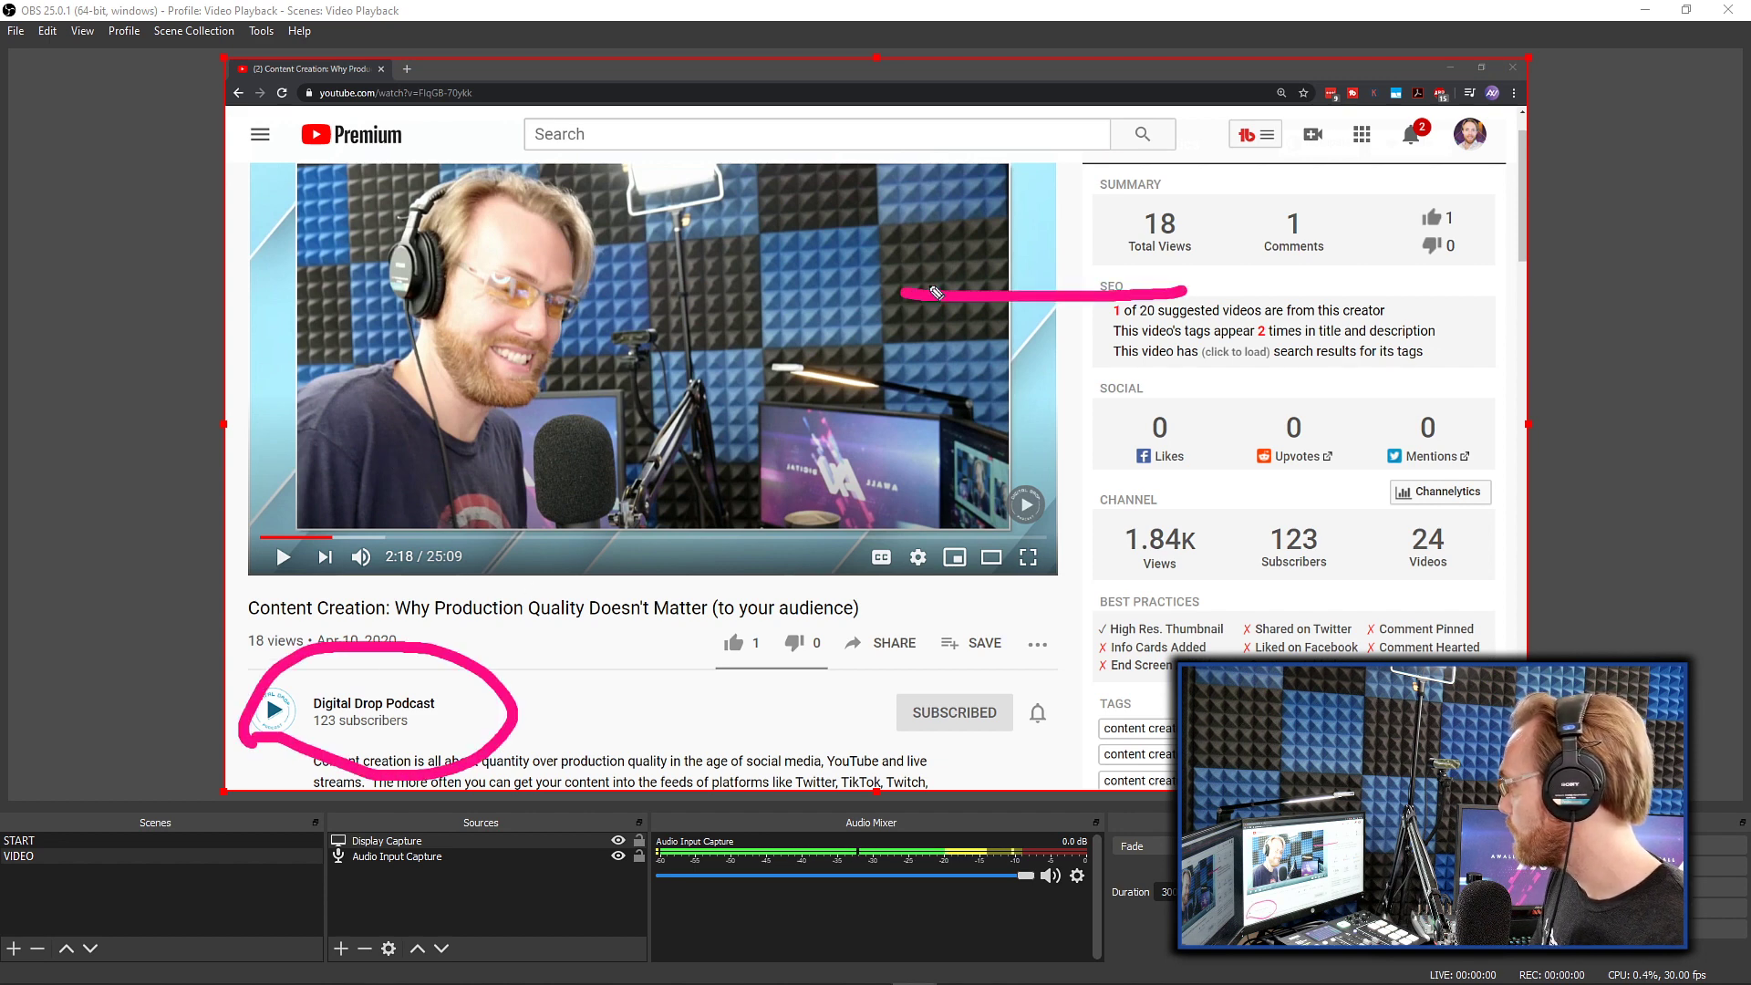
pyautogui.moveTo(953, 239)
pyautogui.mouseDown()
pyautogui.moveTo(904, 297)
pyautogui.moveTo(946, 362)
pyautogui.mouseUp()
pyautogui.moveTo(260, 178)
pyautogui.mouseDown()
pyautogui.moveTo(438, 300)
pyautogui.moveTo(413, 265)
pyautogui.moveTo(439, 314)
pyautogui.moveTo(392, 329)
pyautogui.mouseUp()
pyautogui.moveTo(716, 427)
pyautogui.mouseDown()
pyautogui.moveTo(737, 652)
pyautogui.moveTo(720, 428)
pyautogui.moveTo(690, 478)
pyautogui.moveTo(712, 439)
pyautogui.moveTo(779, 481)
pyautogui.mouseUp()
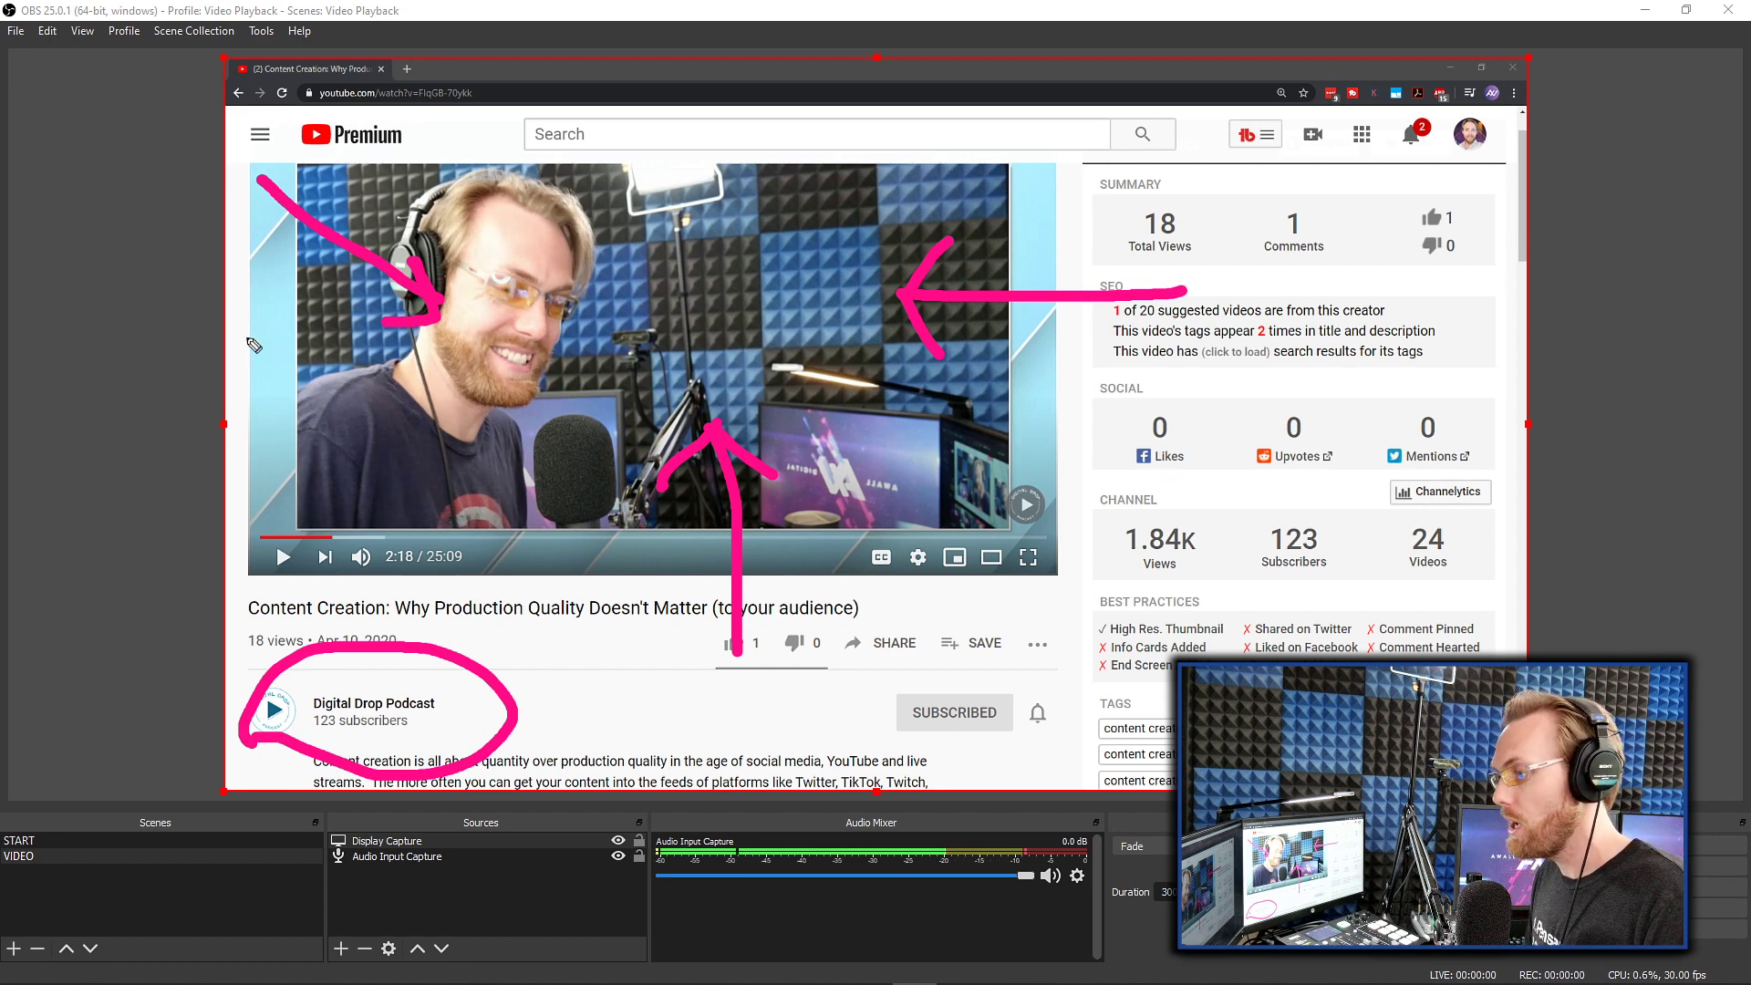
pyautogui.press('Escape')
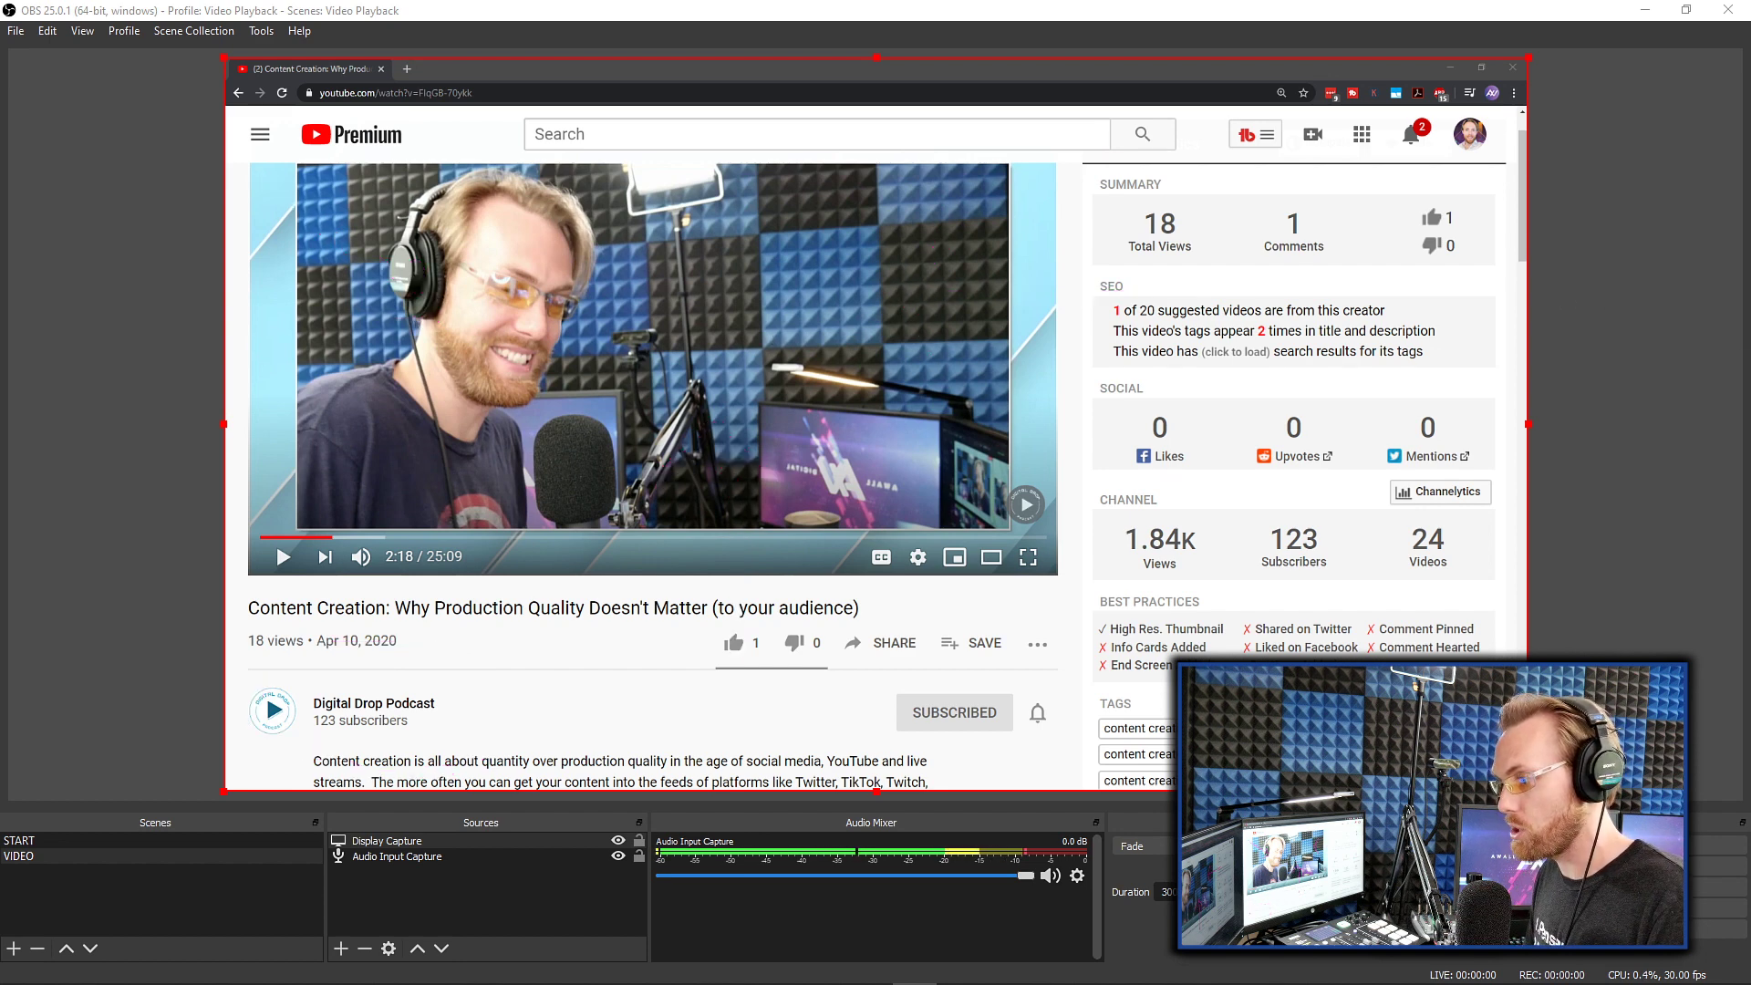